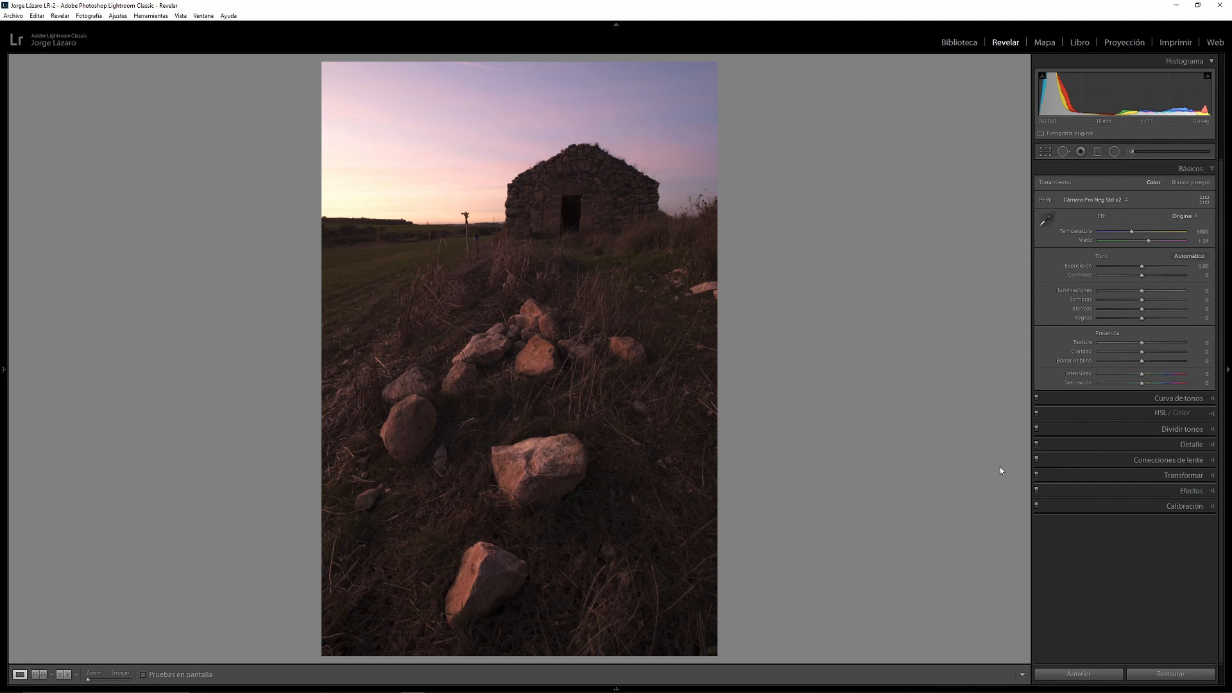
Activate the lens profile corrections and set the photo's colour profile to Adobe Neutro
click(1159, 460)
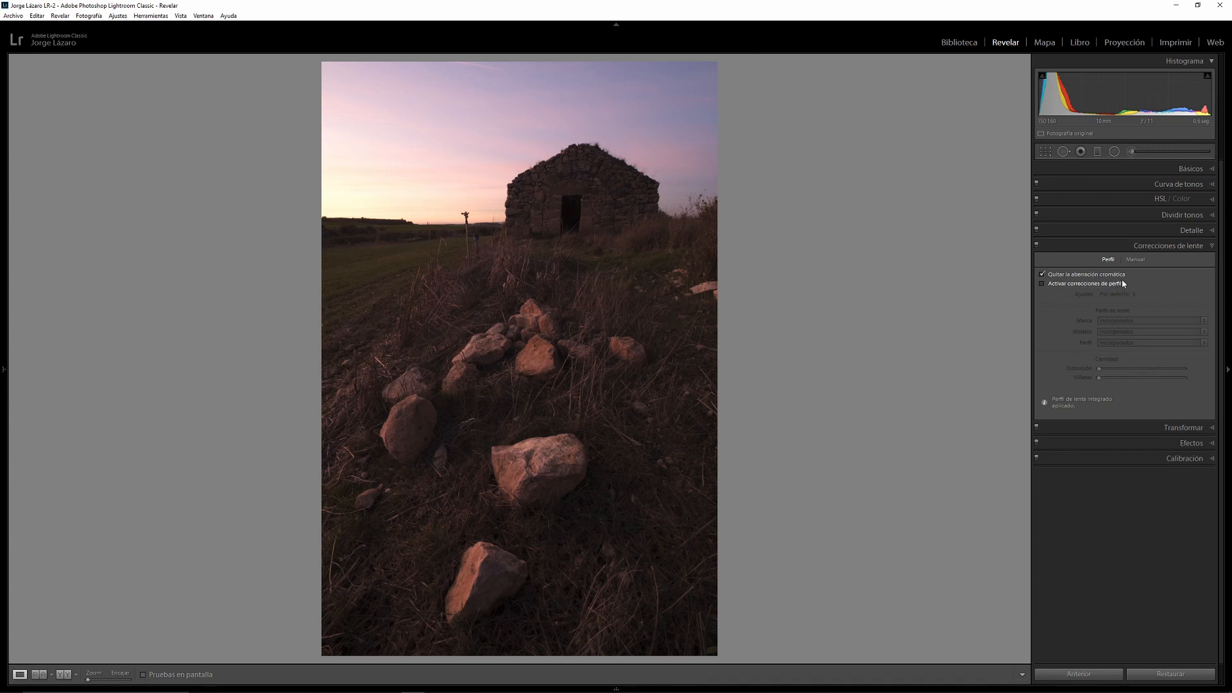
click(1060, 290)
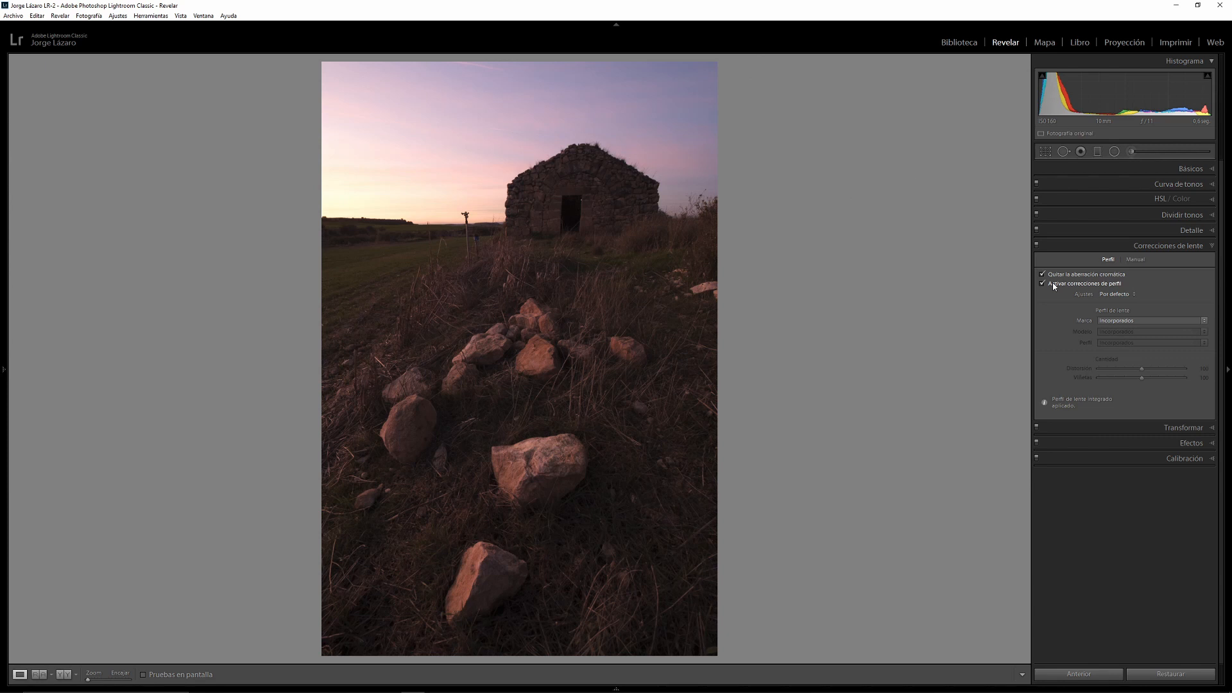
click(1186, 168)
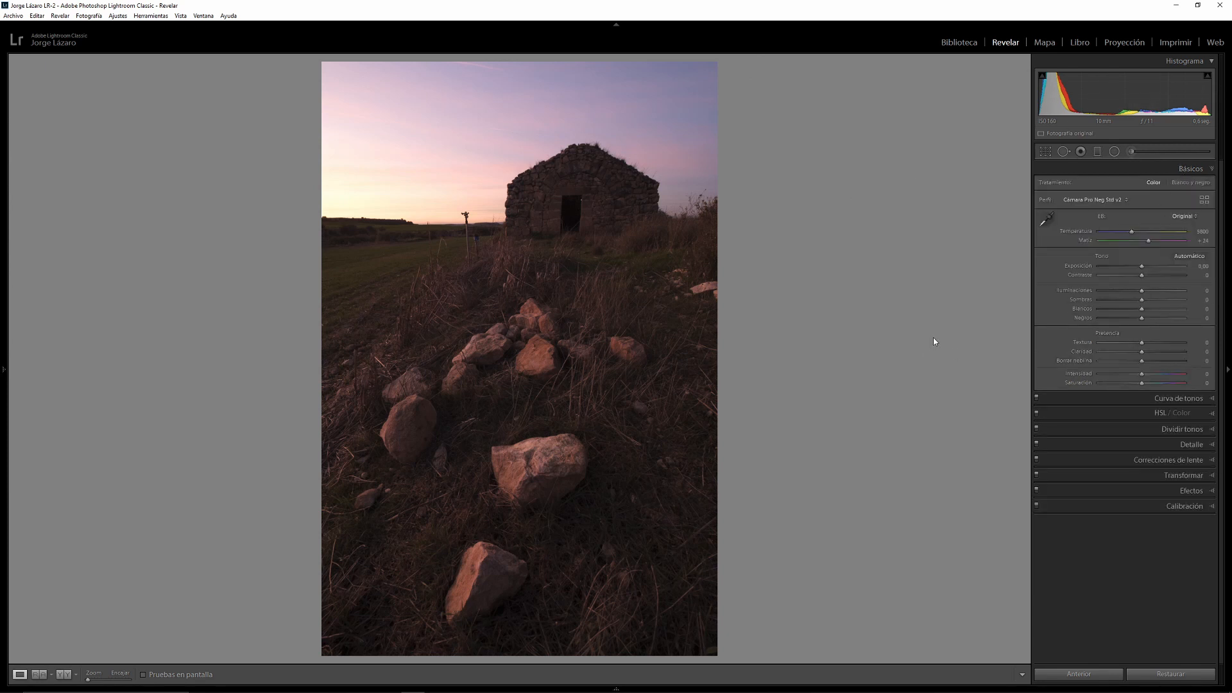
click(1078, 201)
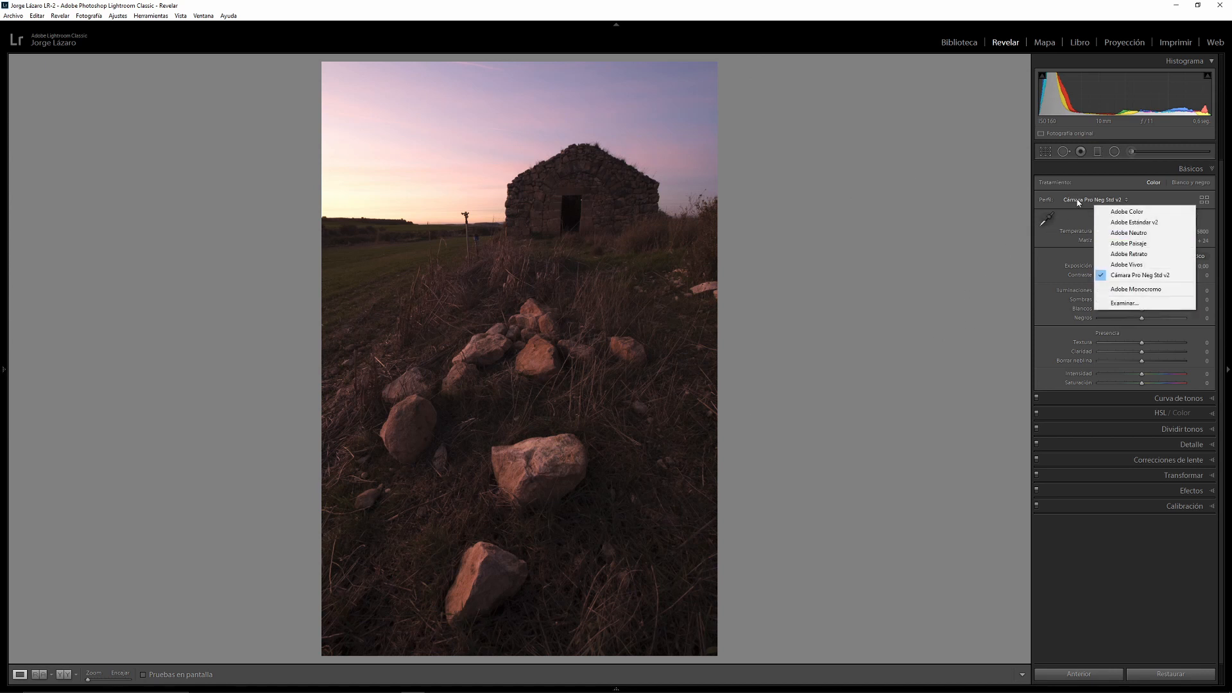
click(1128, 233)
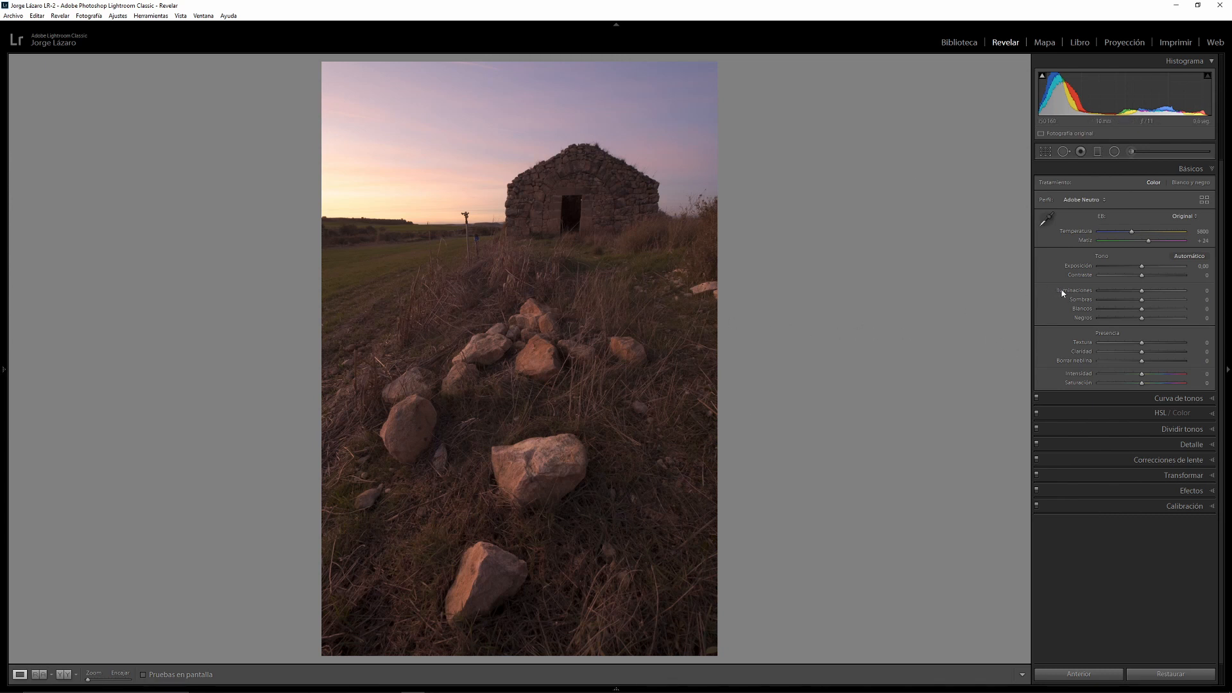
Set the basic adjustments to highlights −72, shadows +45, whites +49, contrast +36, texture +4 and clarity +4
mouse_move(1142, 293)
mouse_down()
mouse_move(1112, 305)
mouse_move(1160, 301)
mouse_up()
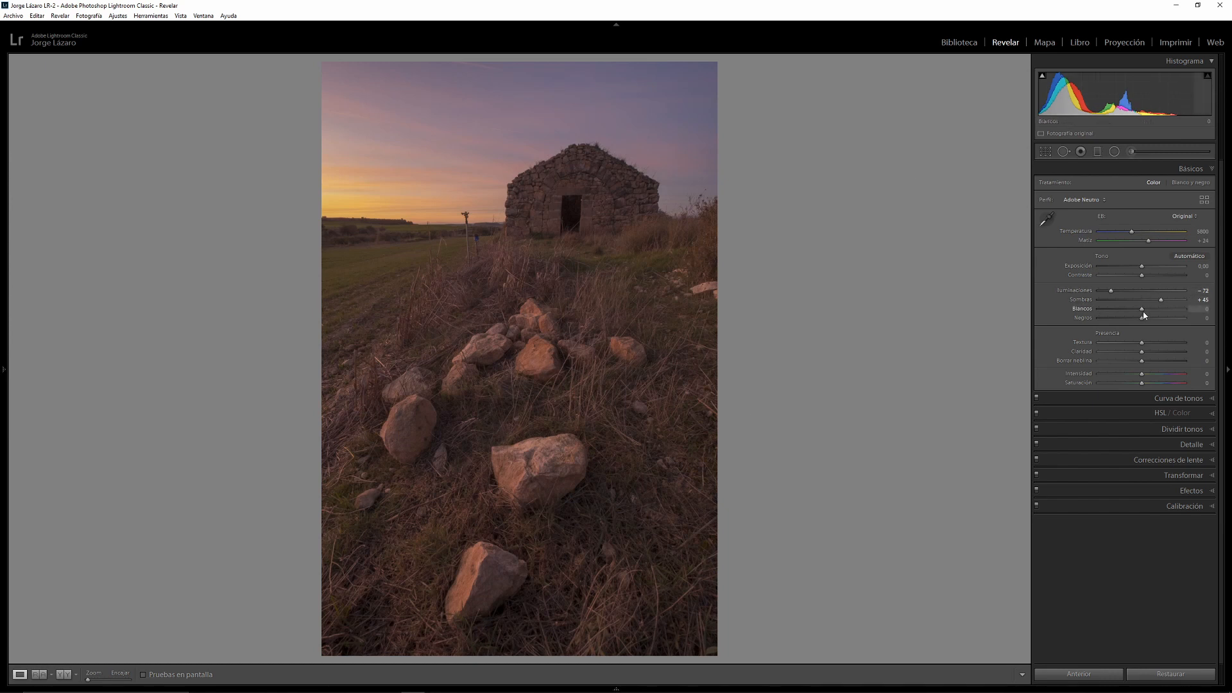
drag(1144, 314, 1165, 309)
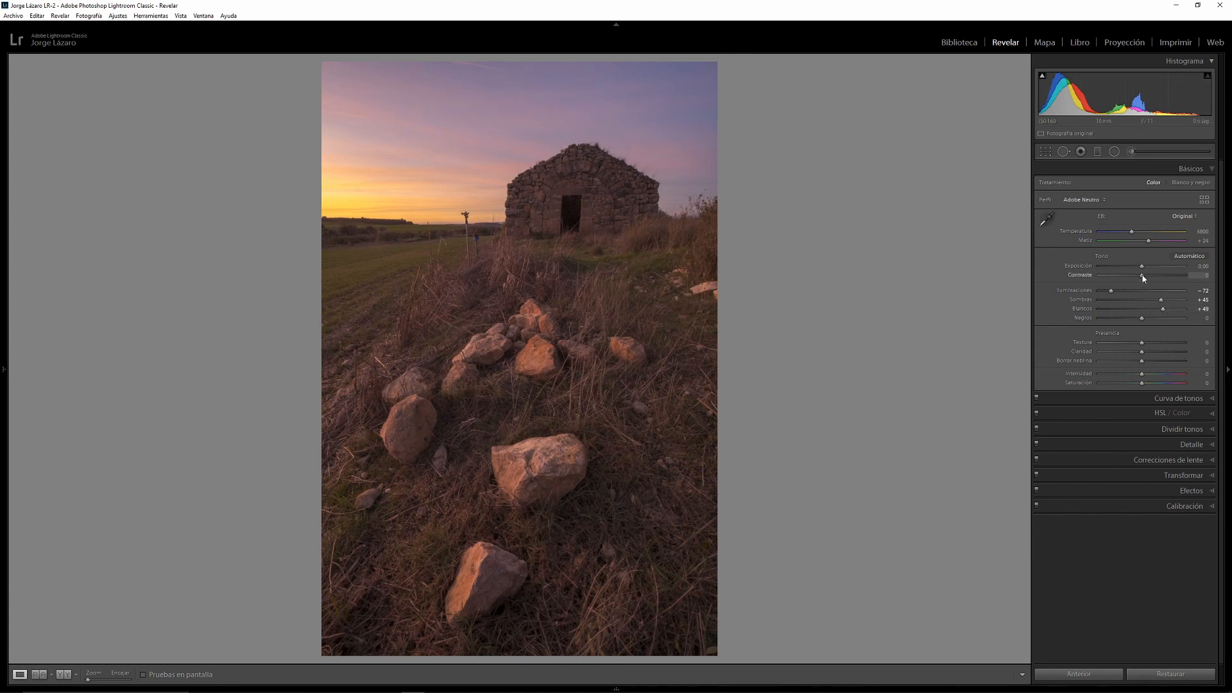
drag(1143, 279, 1160, 278)
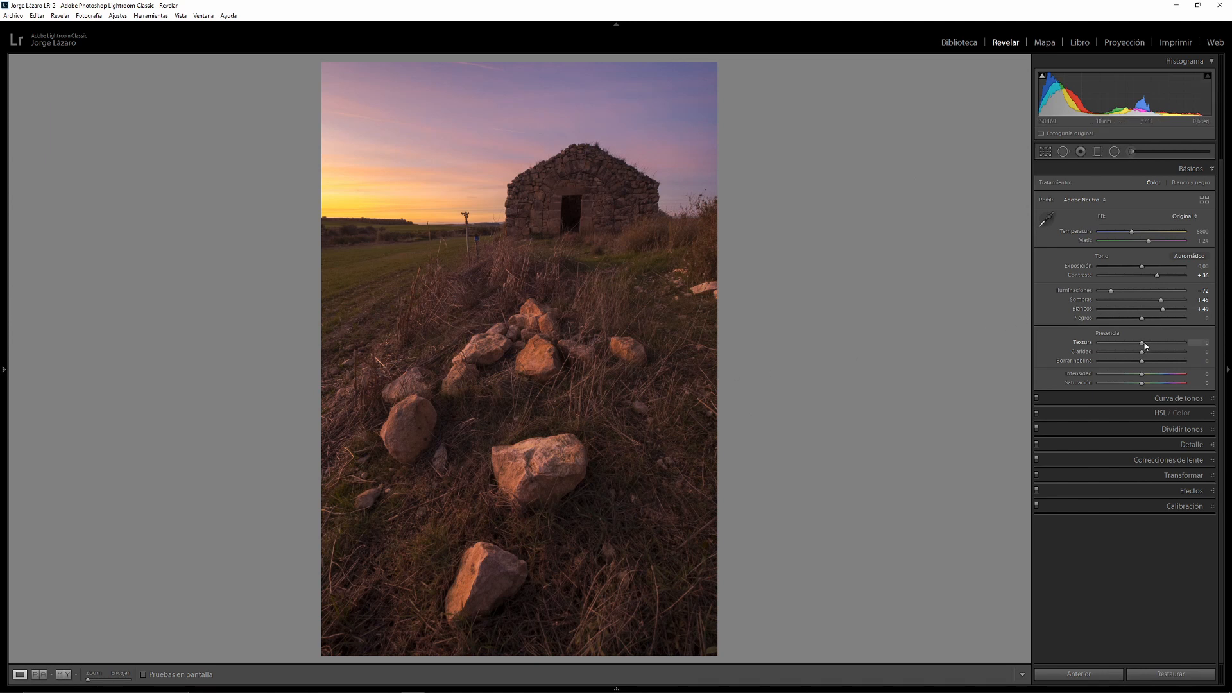
mouse_move(1146, 345)
mouse_down()
mouse_move(1162, 345)
mouse_move(1148, 347)
mouse_up()
drag(1144, 357, 1146, 355)
Draw a graduated filter from the sky down to just below the horizon and reset all its effect values
click(1096, 152)
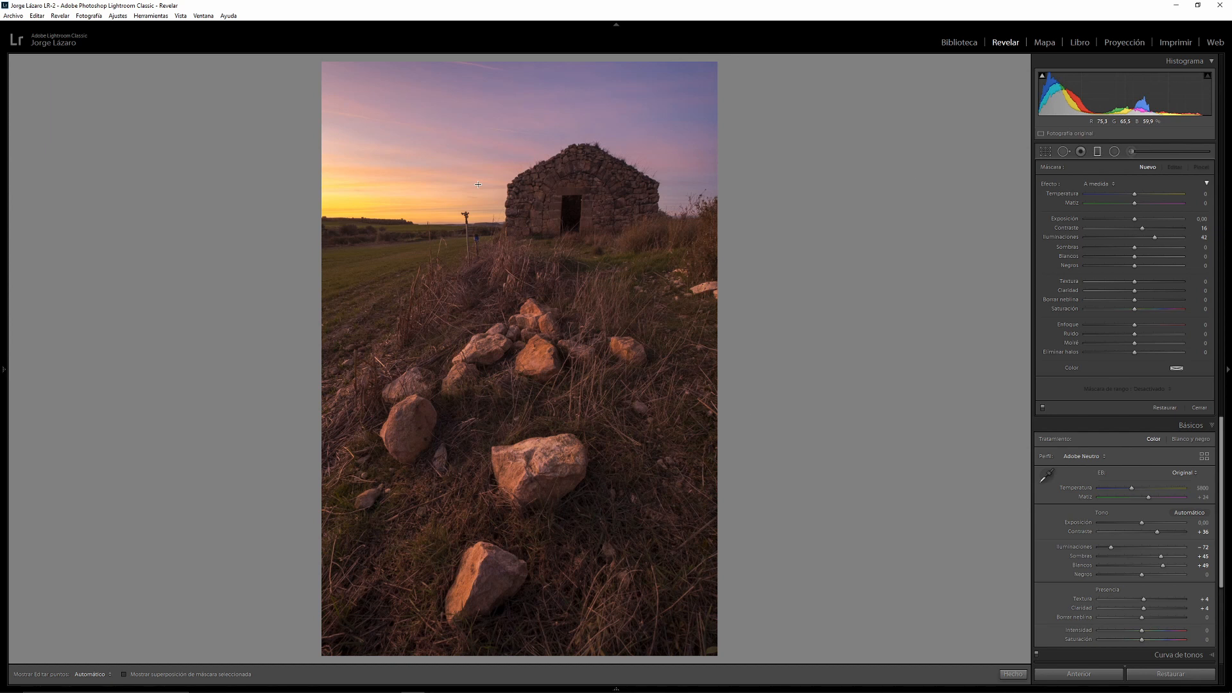
drag(478, 183, 478, 268)
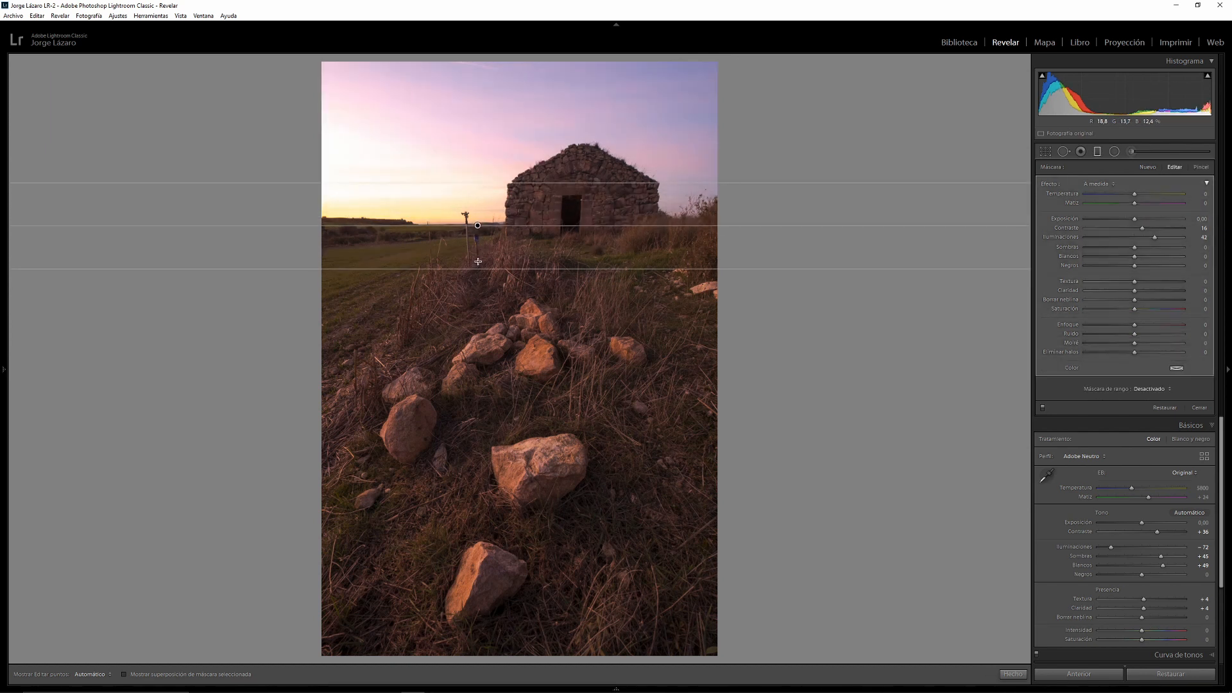
double_click(1044, 184)
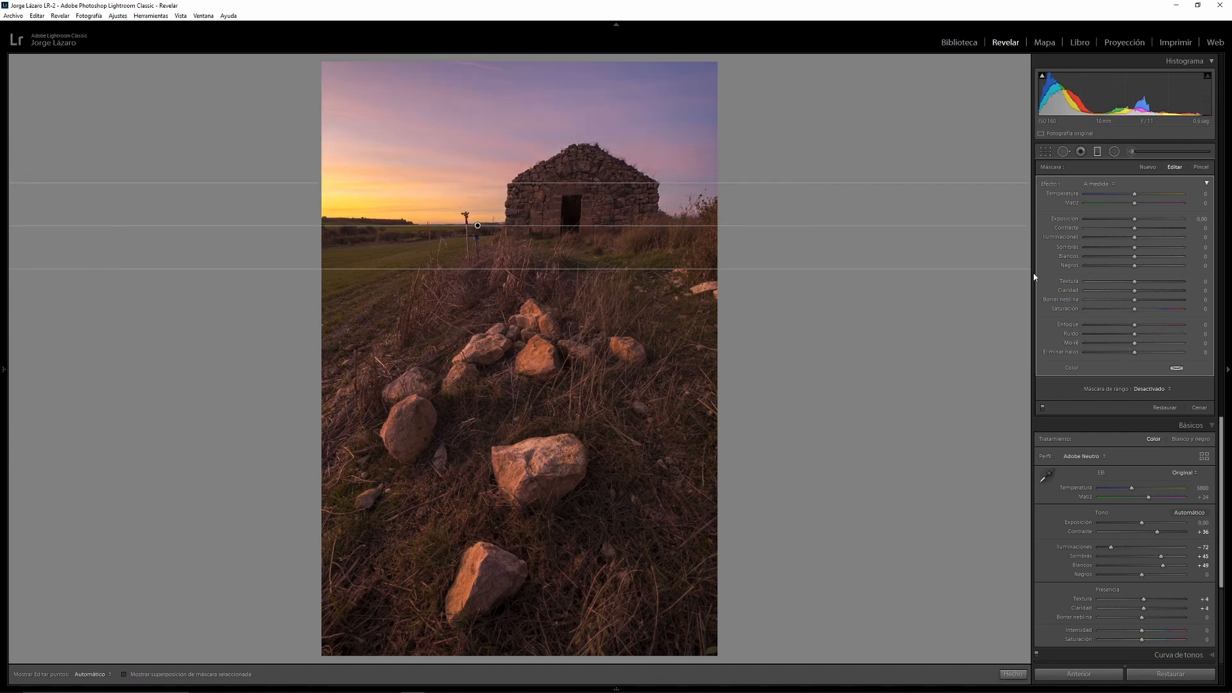
Set the sky filter to highlights −41, shadows 34, contrast 30, tint 6, clarity 26 and dehaze 10
drag(1135, 238, 1115, 244)
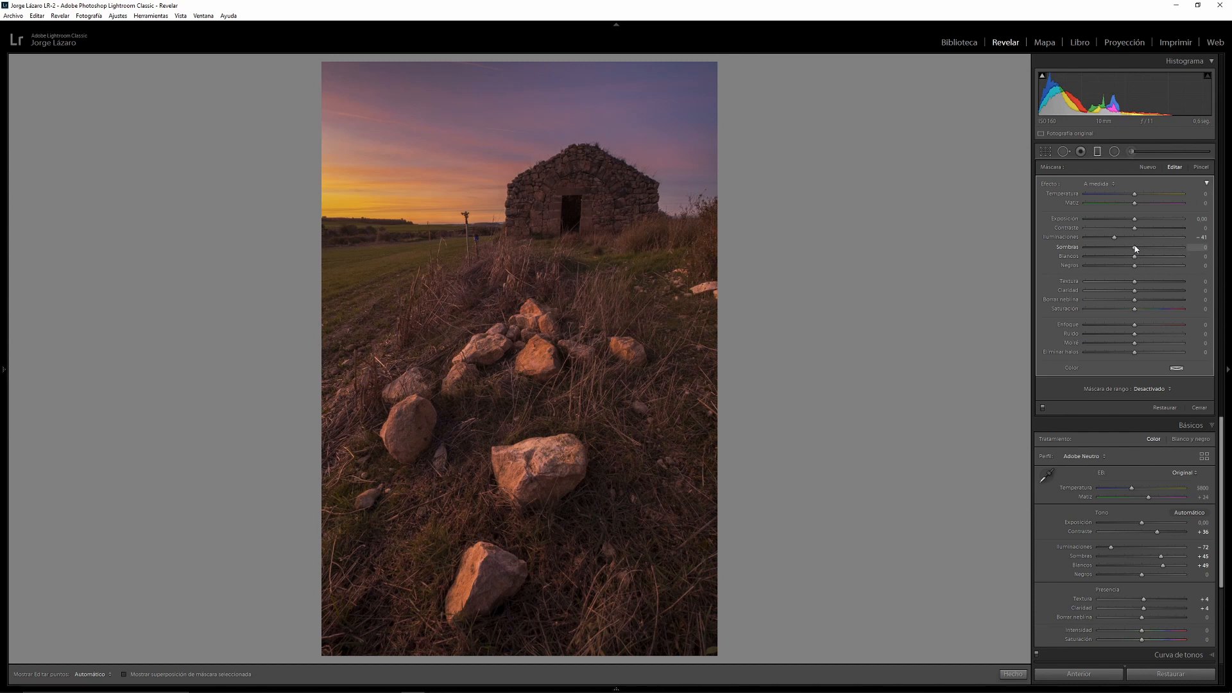
drag(1134, 247, 1150, 247)
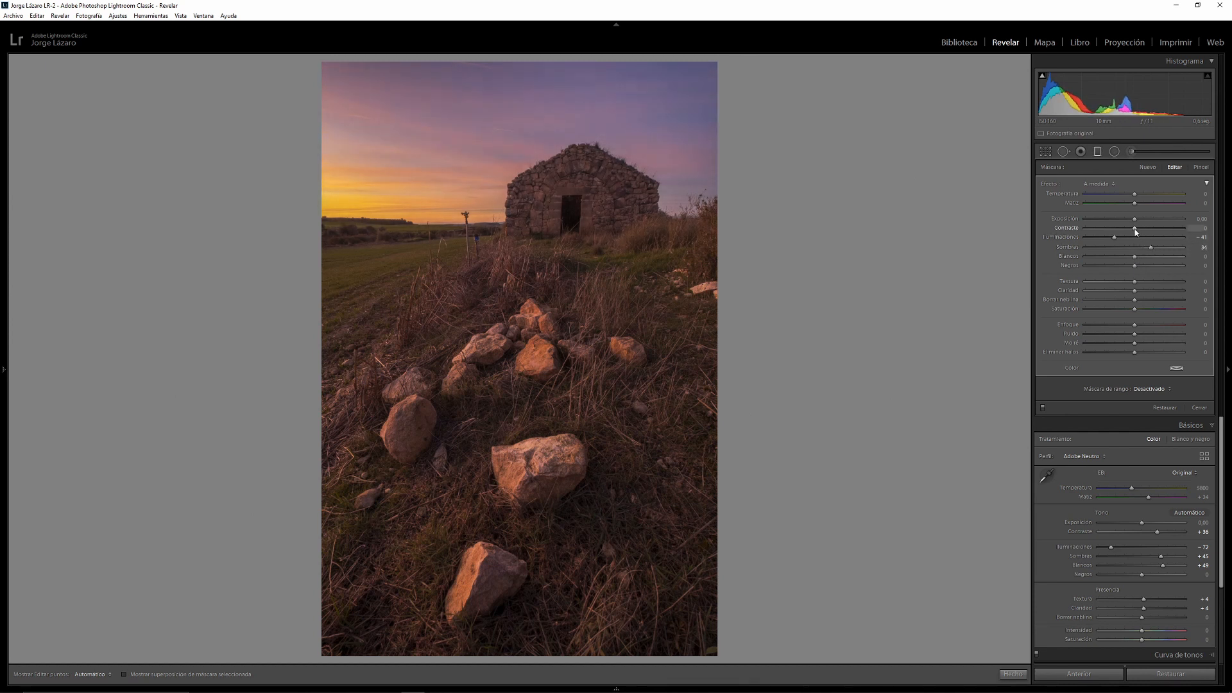
drag(1135, 229, 1149, 227)
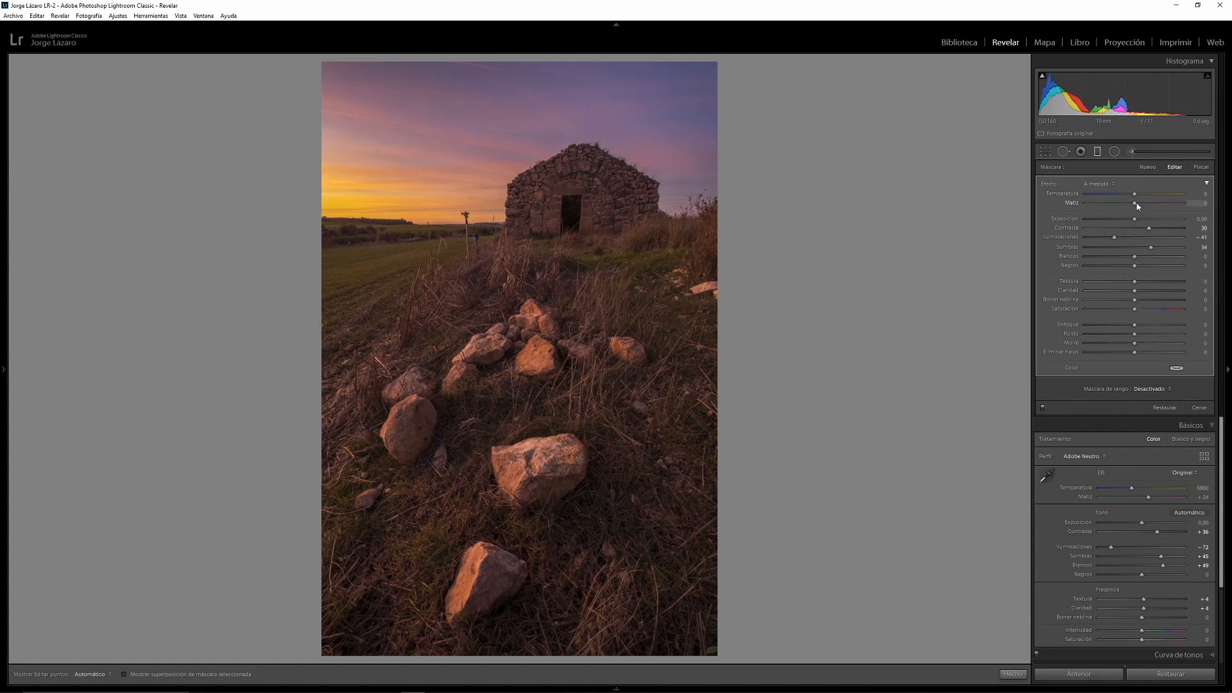
drag(1137, 206, 1137, 205)
mouse_move(1137, 296)
mouse_down()
mouse_move(1150, 290)
mouse_move(1141, 299)
mouse_up()
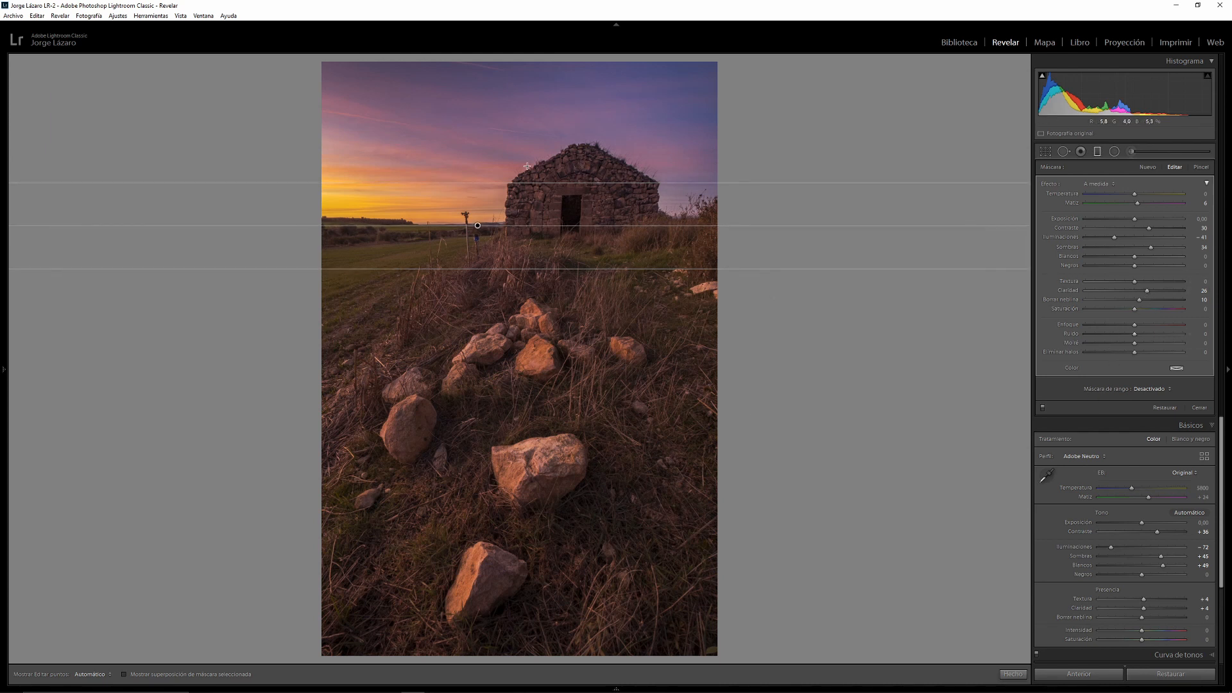
Restrict the sky filter with a luminance range mask, using range 76/100 and smoothness 12
click(1149, 389)
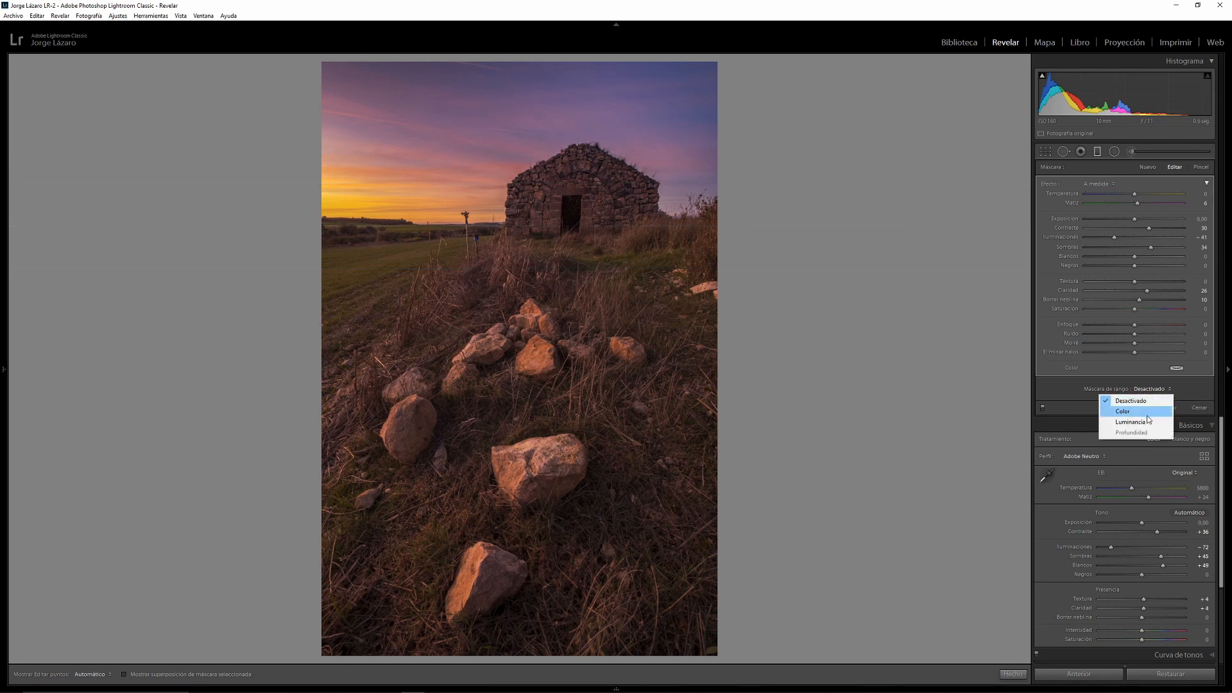
click(1144, 424)
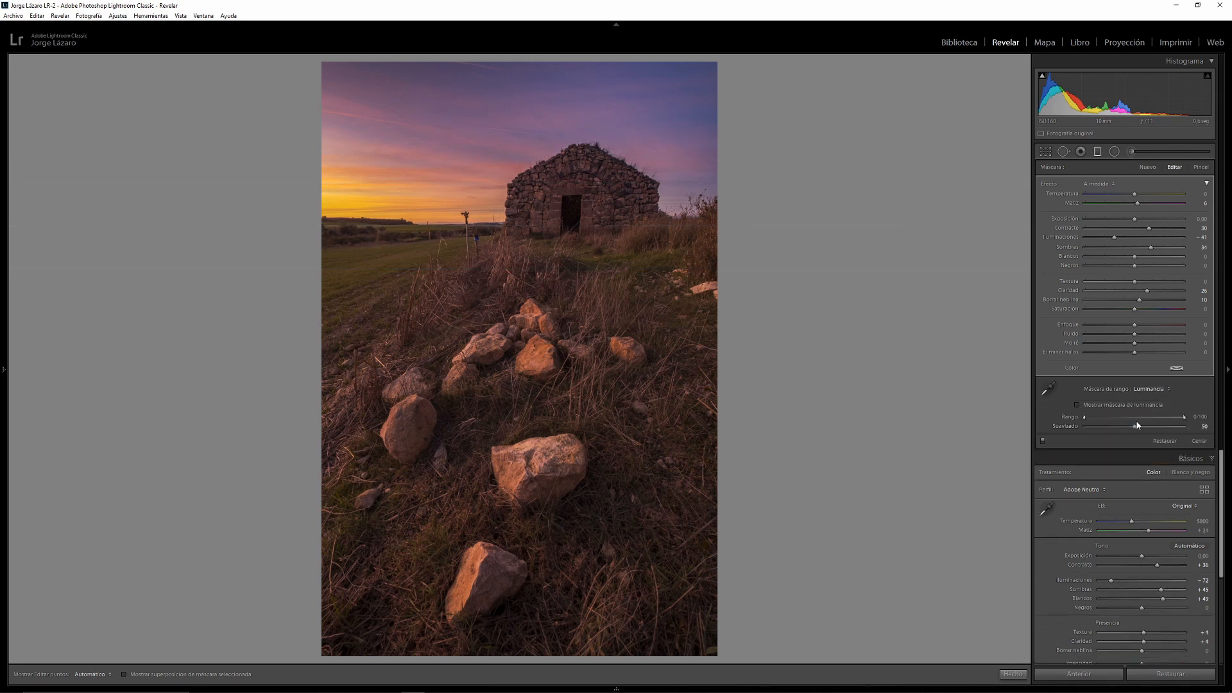
key(alt)
mouse_move(1086, 420)
mouse_down()
mouse_move(1158, 422)
mouse_move(1098, 431)
mouse_up()
drag(1098, 433, 1158, 421)
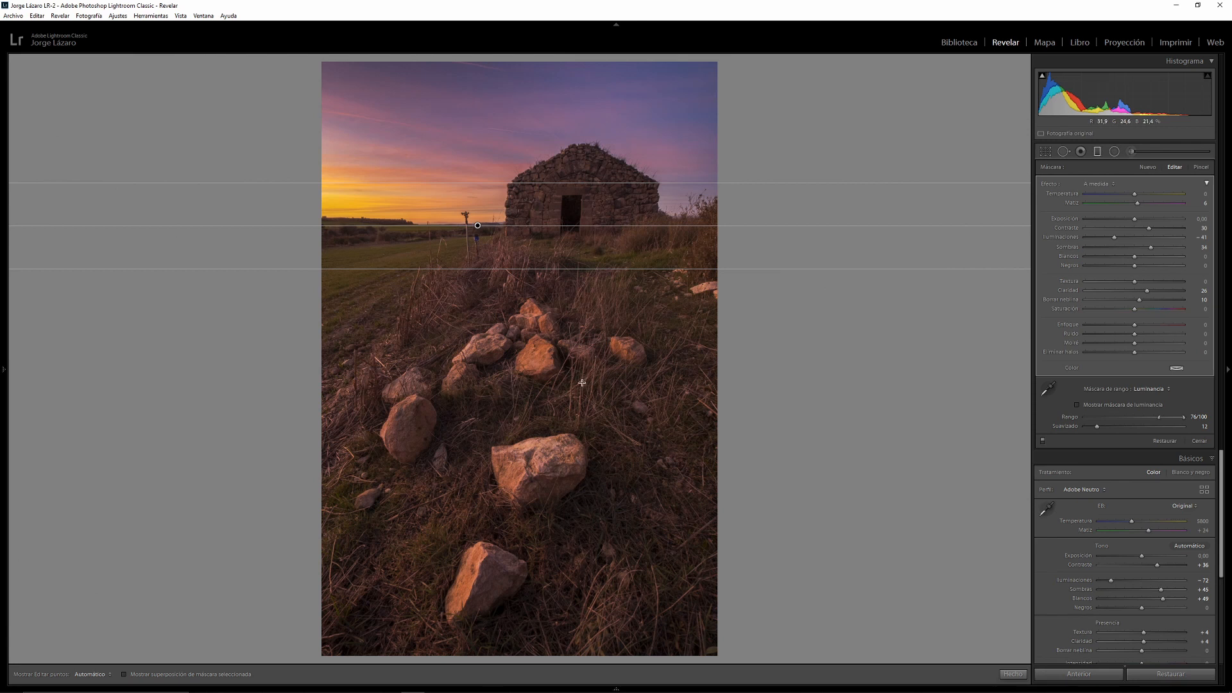
Add a second graduated filter covering the rocky foreground, with its effects reset and shadows set to 22
drag(582, 382, 574, 267)
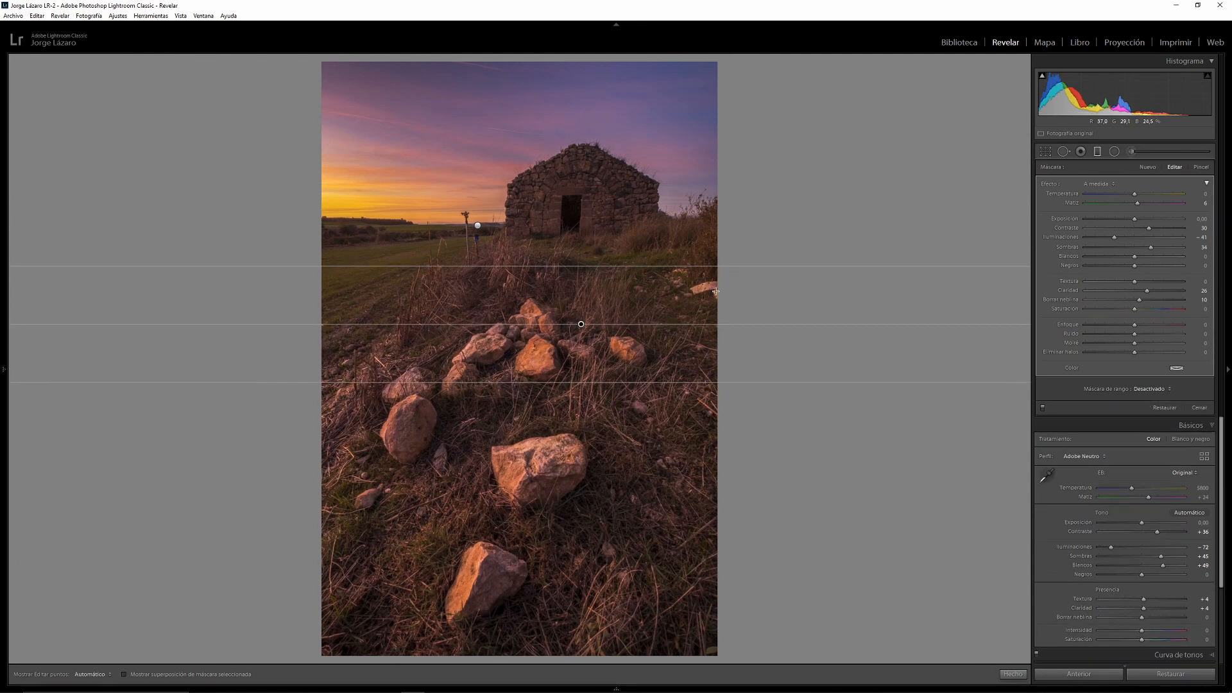
double_click(1047, 187)
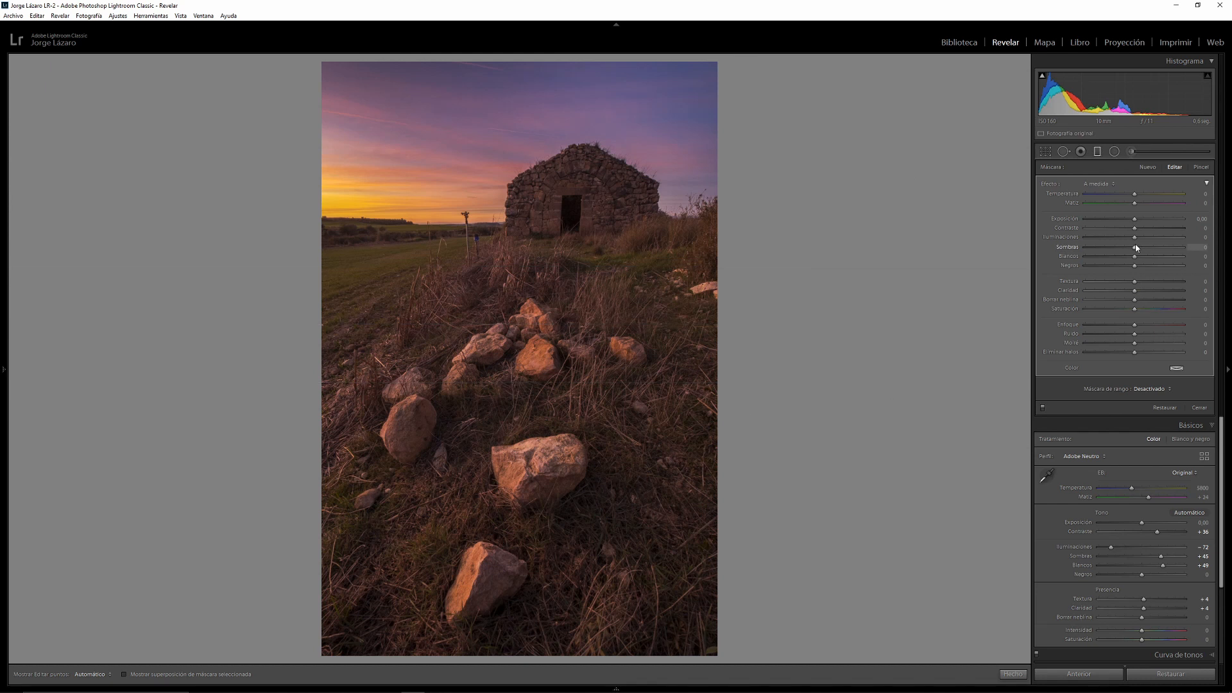
drag(1136, 247, 1147, 256)
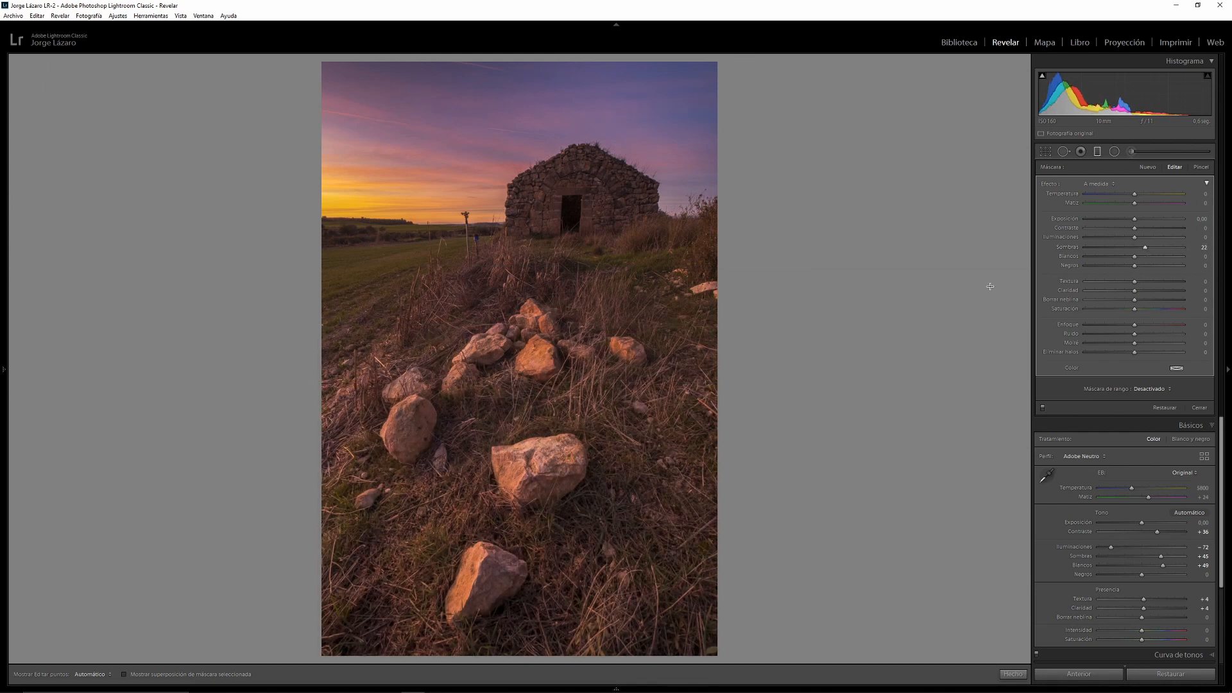
Tilt the foreground filter slightly, move it up towards the hut's base and narrow its transition
drag(587, 321, 686, 291)
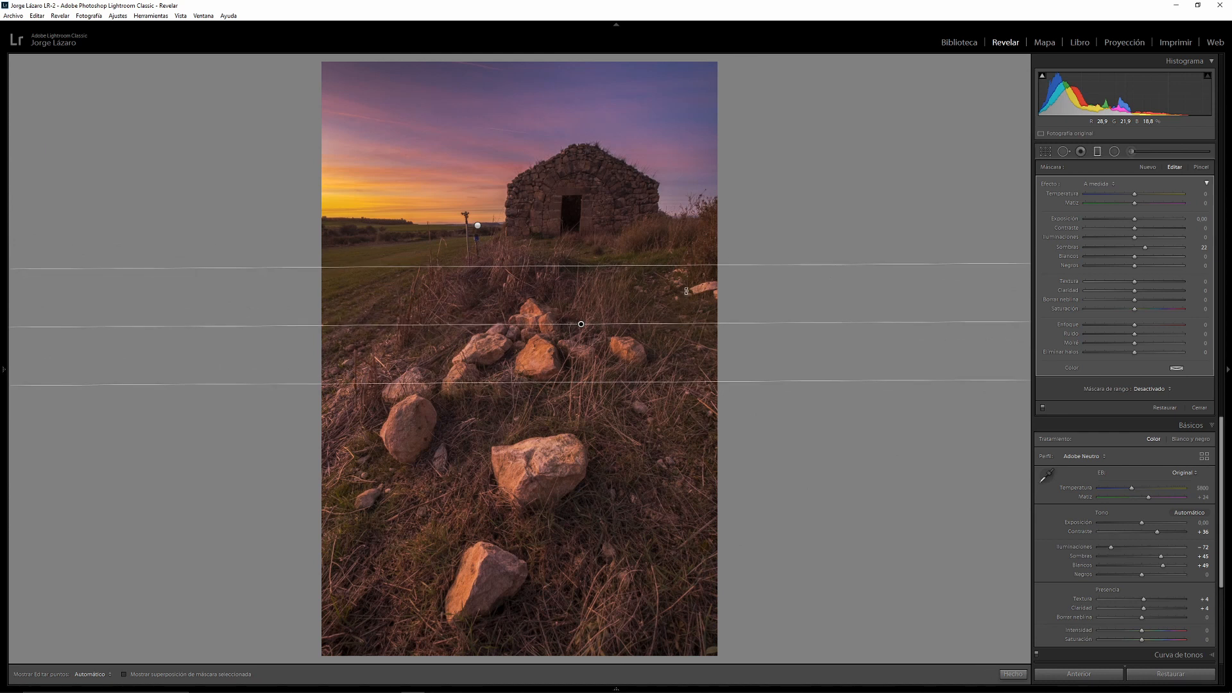
drag(582, 325, 590, 288)
drag(578, 350, 586, 322)
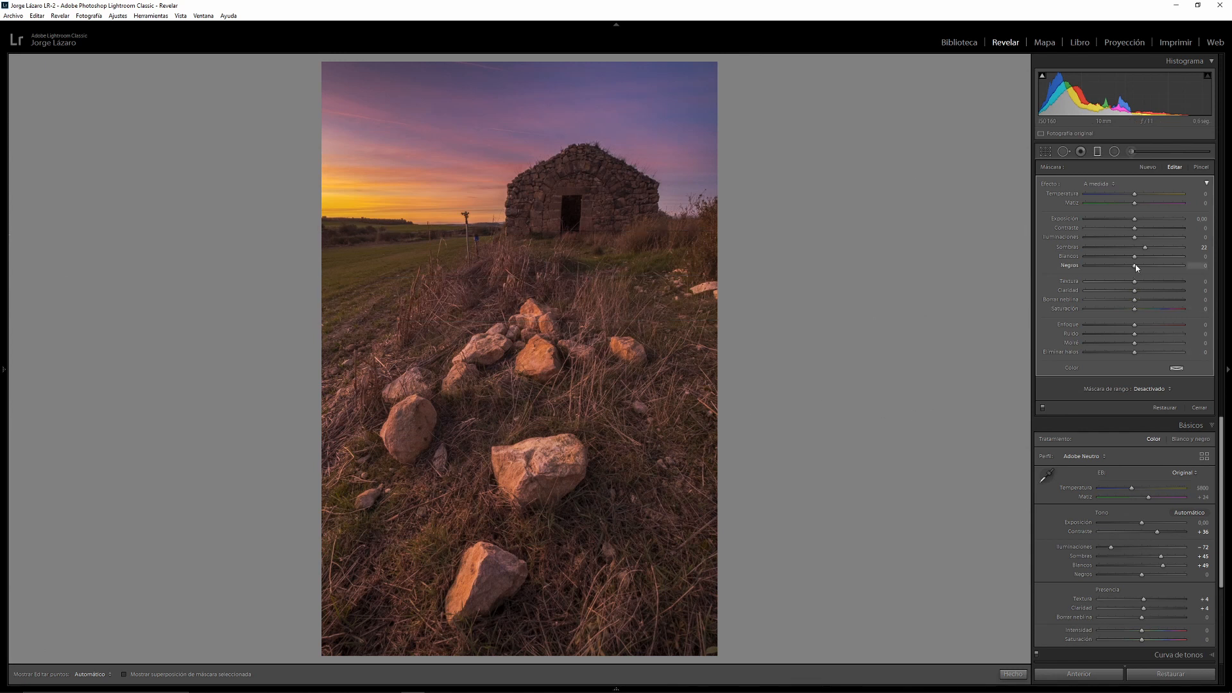
Set the foreground filter to contrast 26, texture 10 and whites 24, and finish the graduated filter editing
drag(1137, 227, 1148, 229)
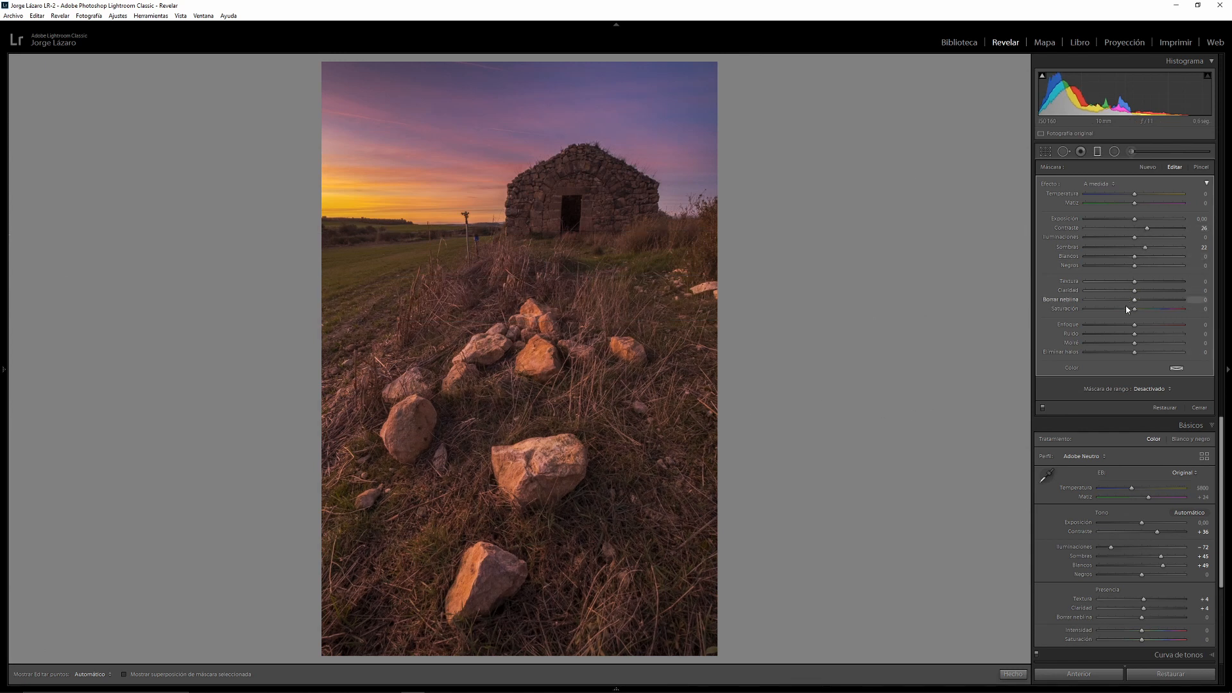
drag(1138, 281, 1141, 277)
drag(1134, 257, 1146, 264)
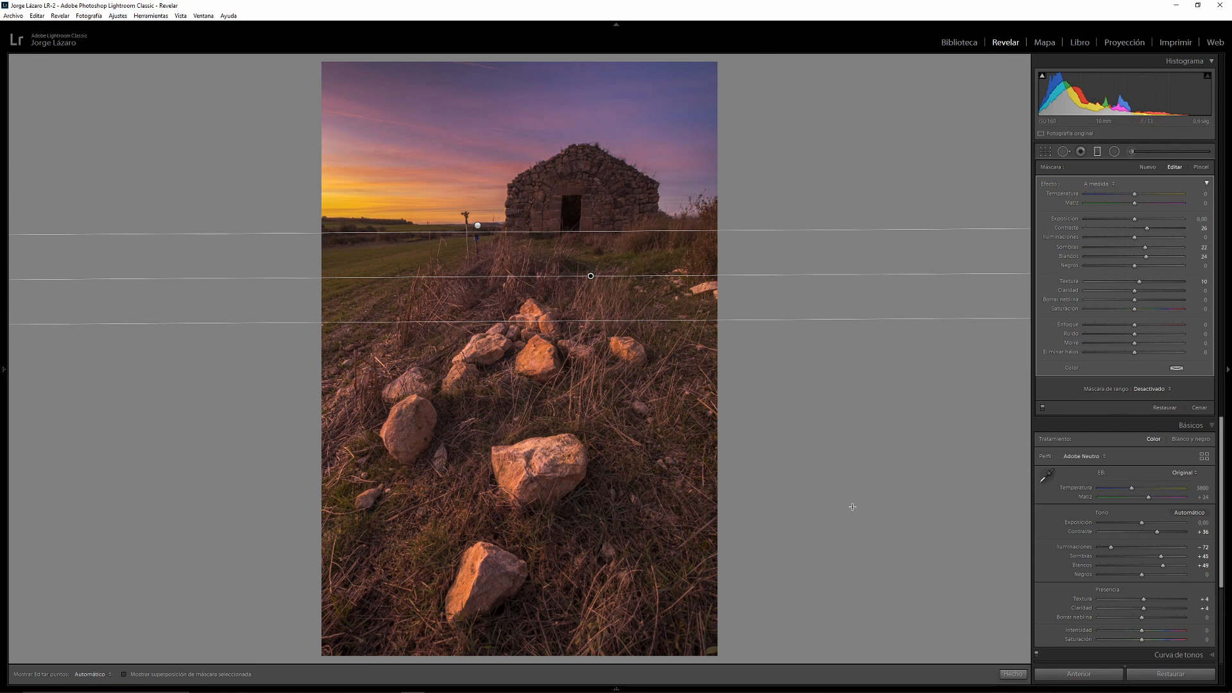
click(1013, 673)
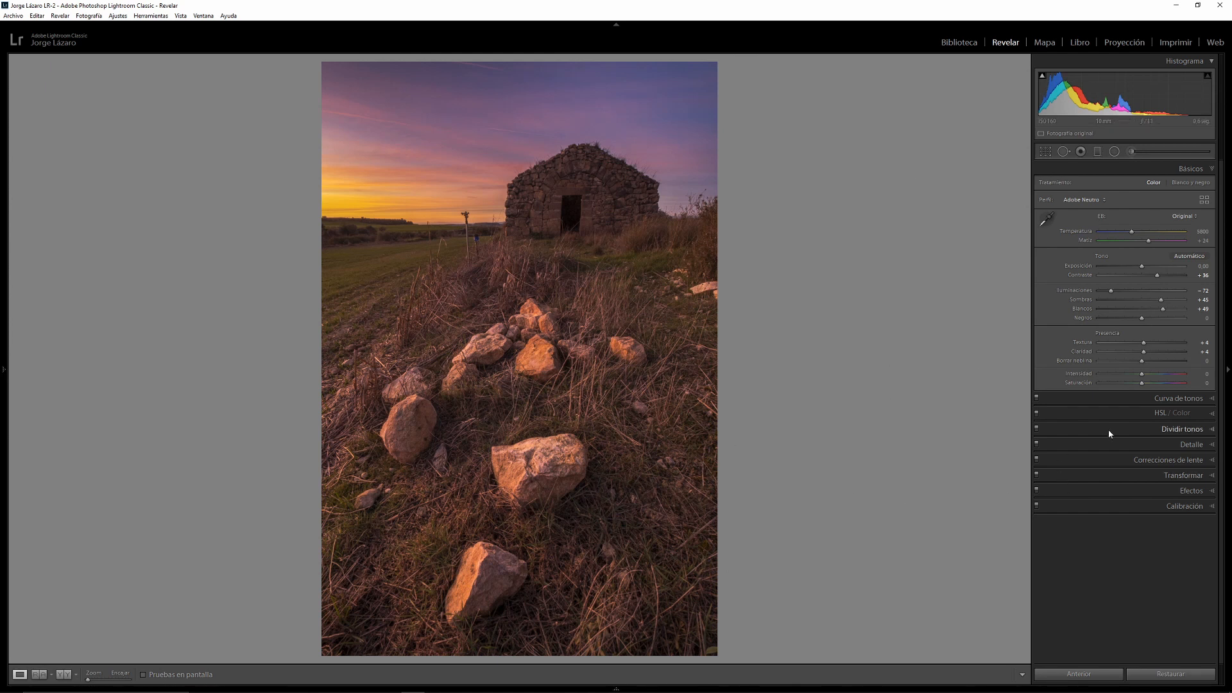
In the HSL adjustments, lower the yellow hue, raise the blue and red saturation, and slightly raise the purple luminance
click(1162, 416)
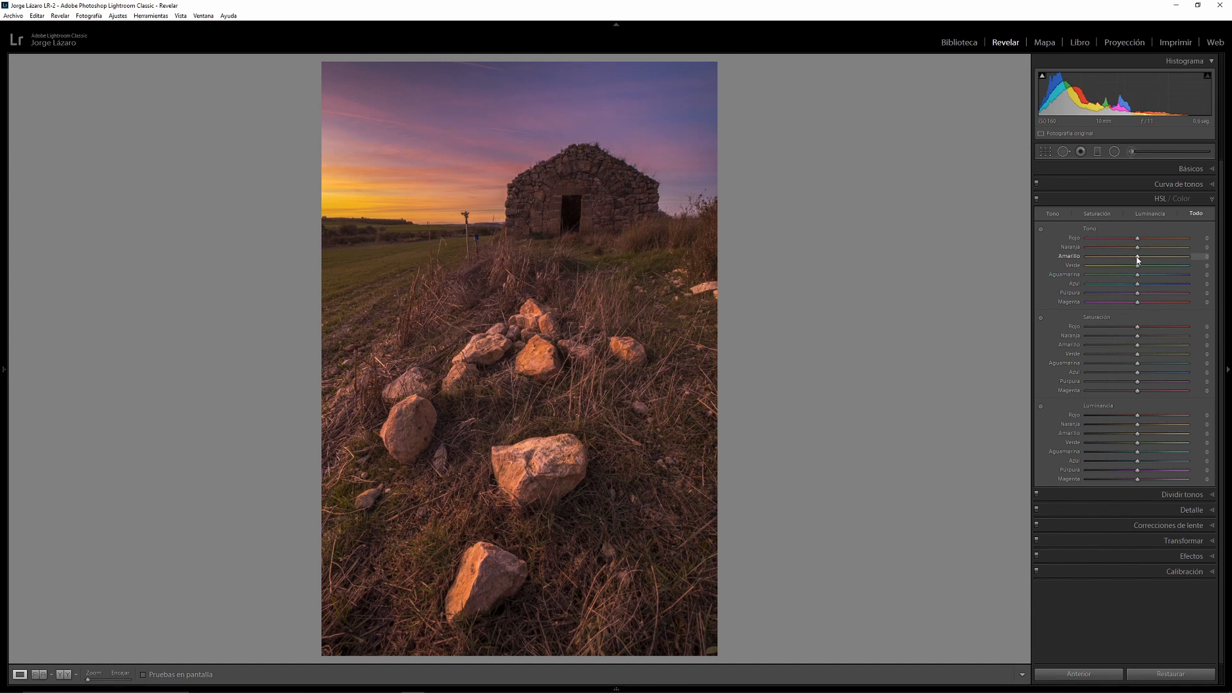
drag(1137, 259, 1120, 258)
drag(1138, 373, 1144, 397)
drag(1153, 373, 1162, 375)
drag(1139, 328, 1147, 328)
drag(1123, 255, 1123, 257)
mouse_move(1139, 473)
mouse_down()
mouse_move(1155, 473)
mouse_move(1141, 481)
mouse_up()
Set the sharpening mask to 90 while previewing it, so that only the image edges are sharpened
click(1187, 511)
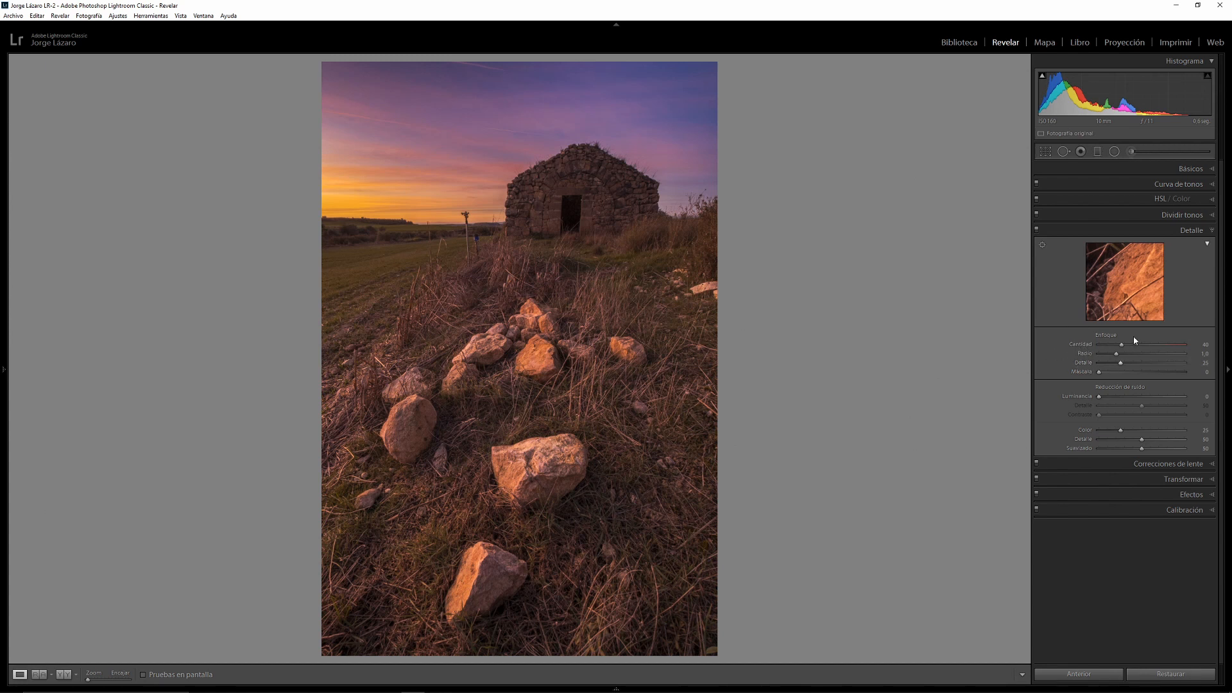
key(alt)
drag(1099, 373, 1180, 374)
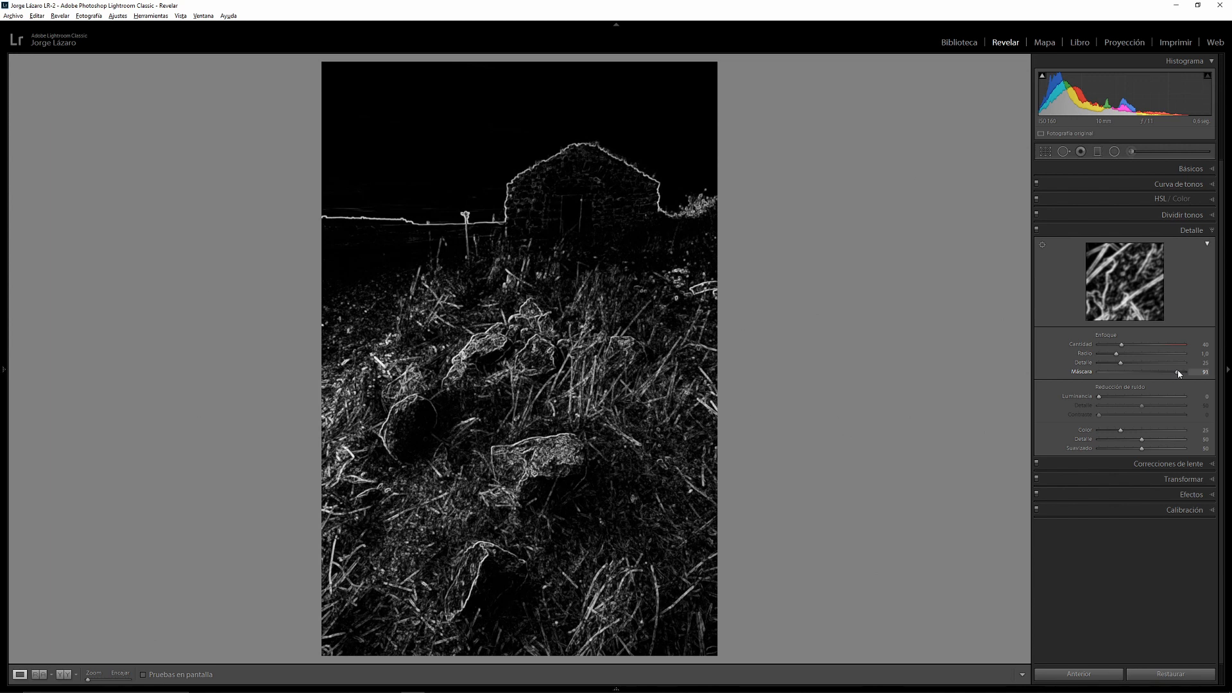
drag(1178, 374, 1176, 373)
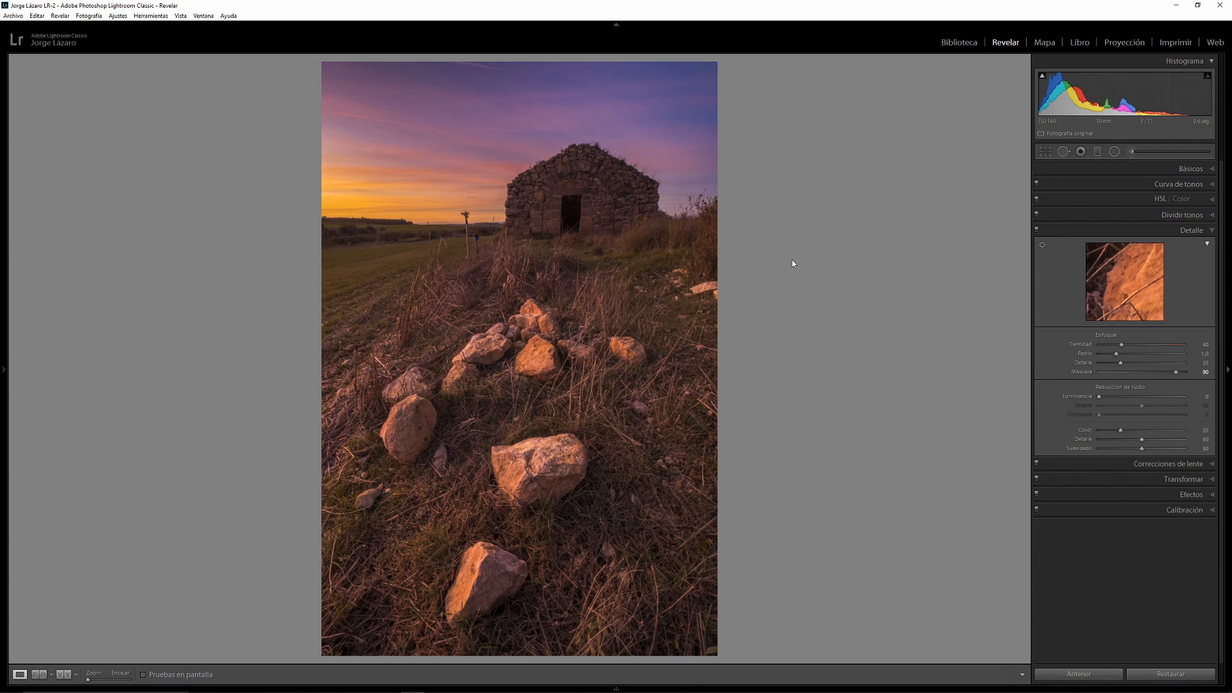
Export the photo to Photoshop using the Exportar a Photoshop preset as a 16-bit ProPhoto RGB PSD in the PSD subfolder, with a unique file name
right_click(502, 246)
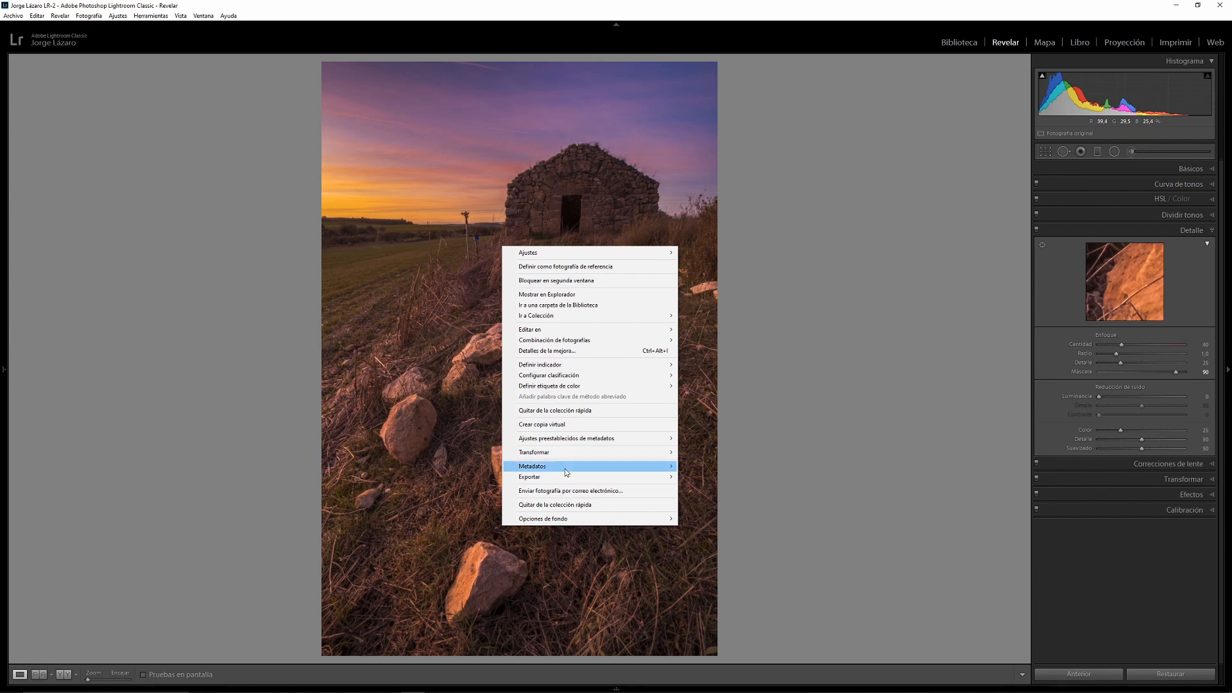
mouse_move(570, 480)
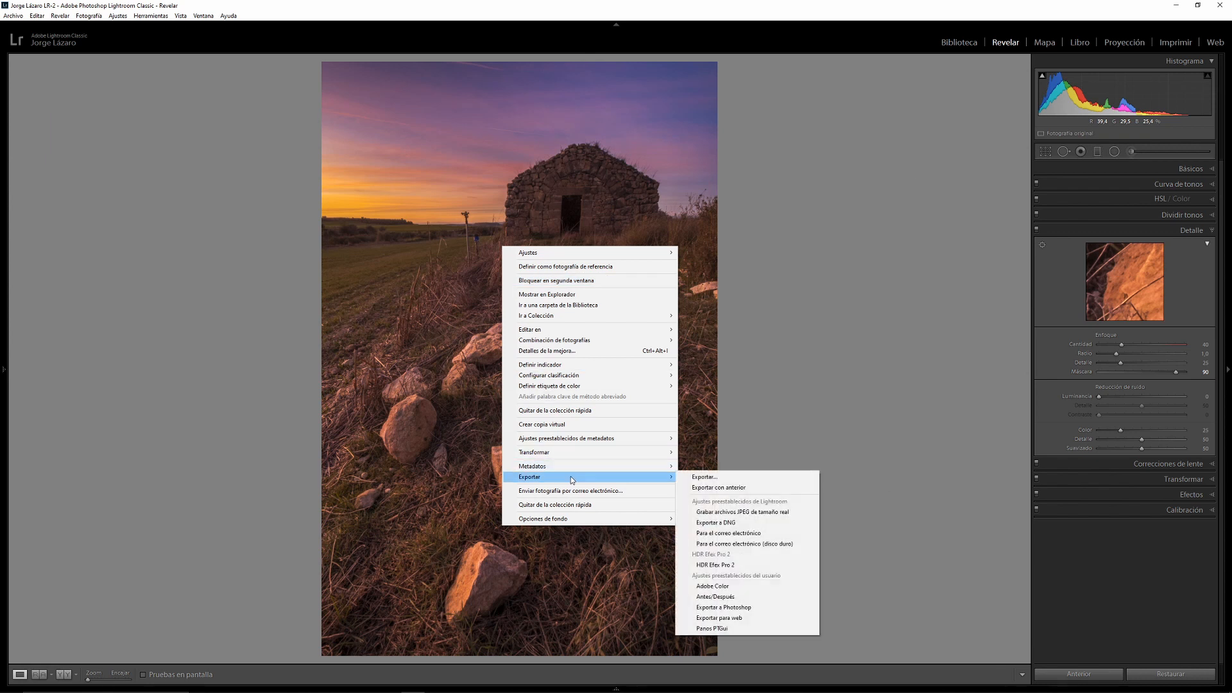
click(710, 479)
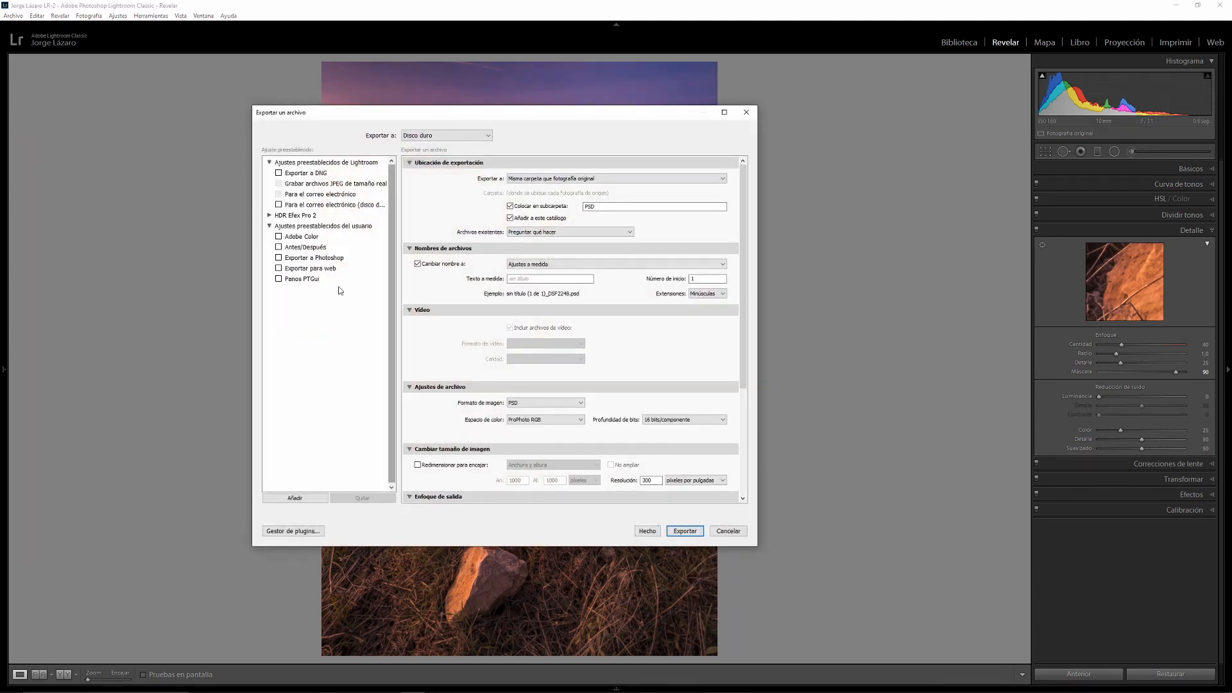
click(294, 258)
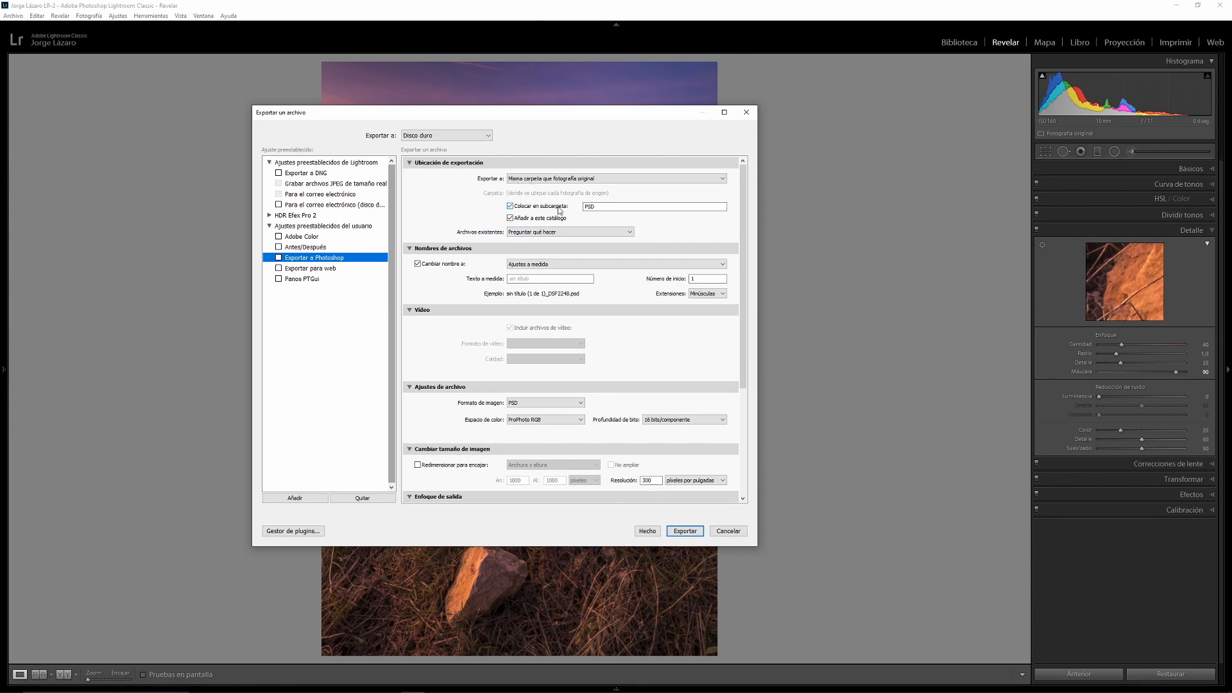
click(586, 206)
click(532, 278)
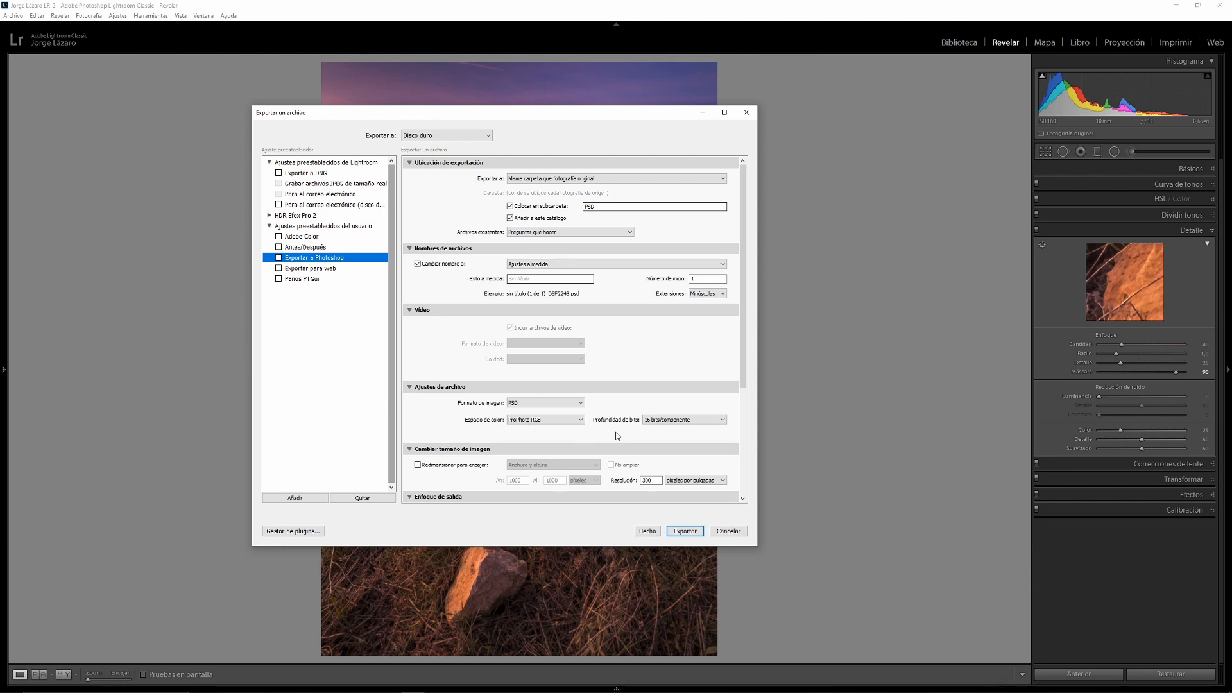
scroll(650, 332, down, 3)
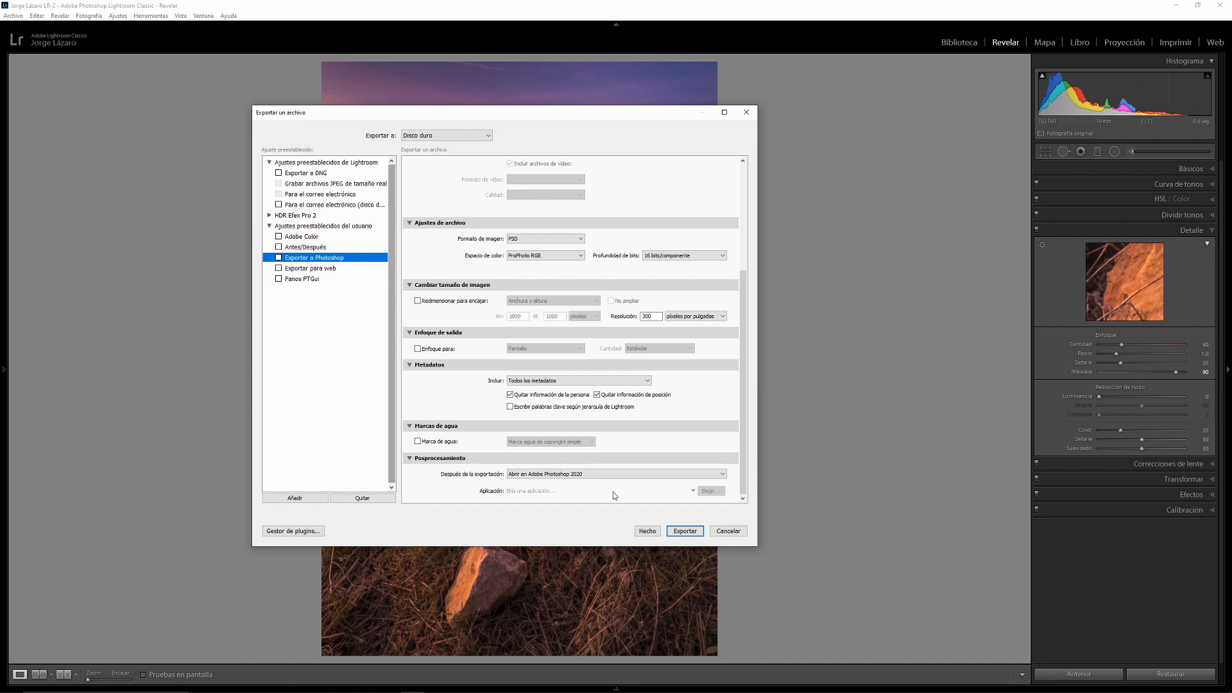
click(673, 530)
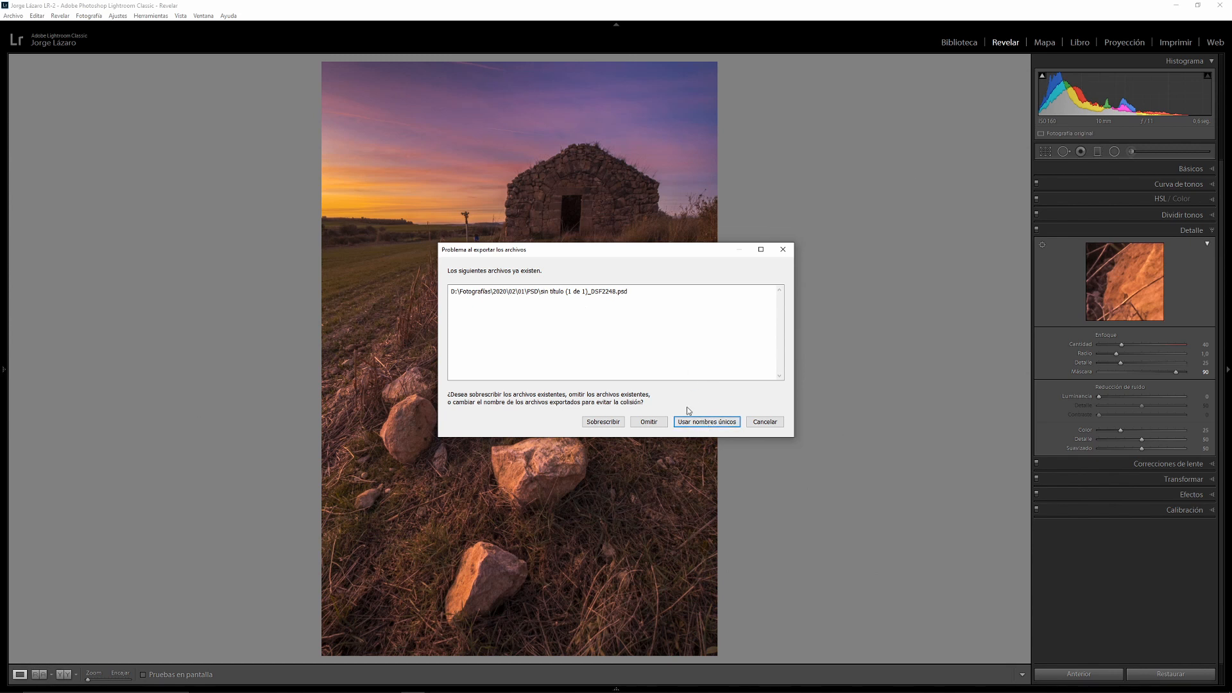
click(703, 423)
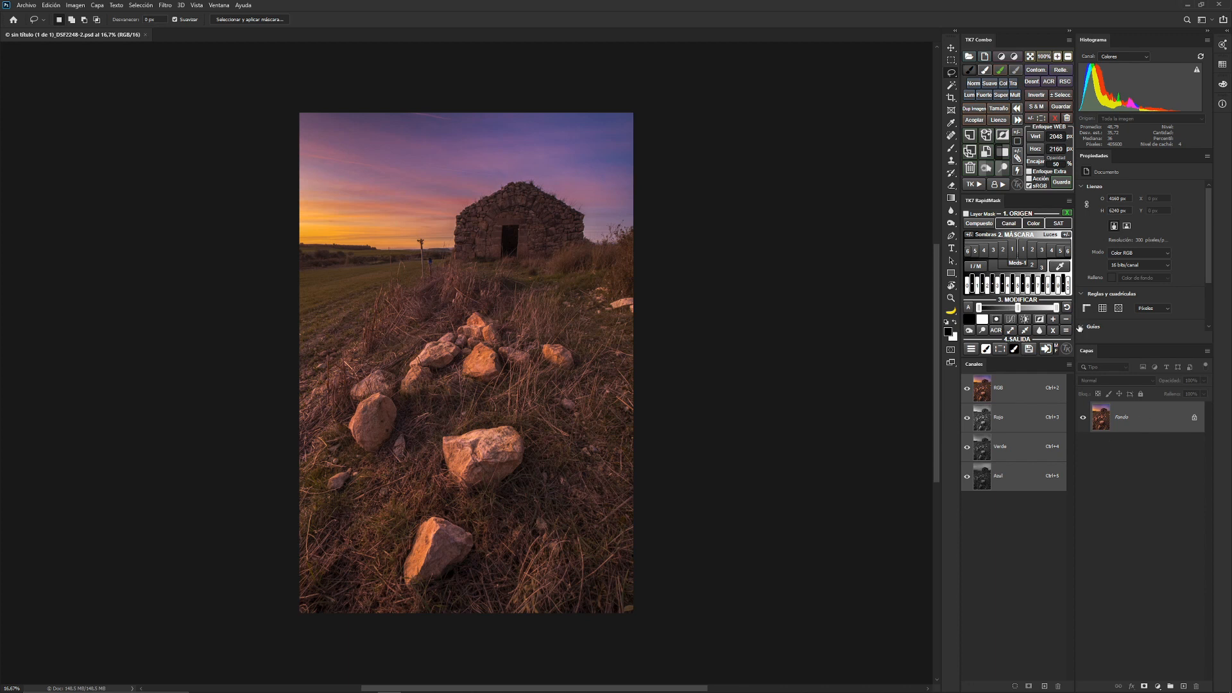
Duplicate the background layer and make a rectangular selection of the foreground, from the image's lower edge up to just above the rocks
click(970, 152)
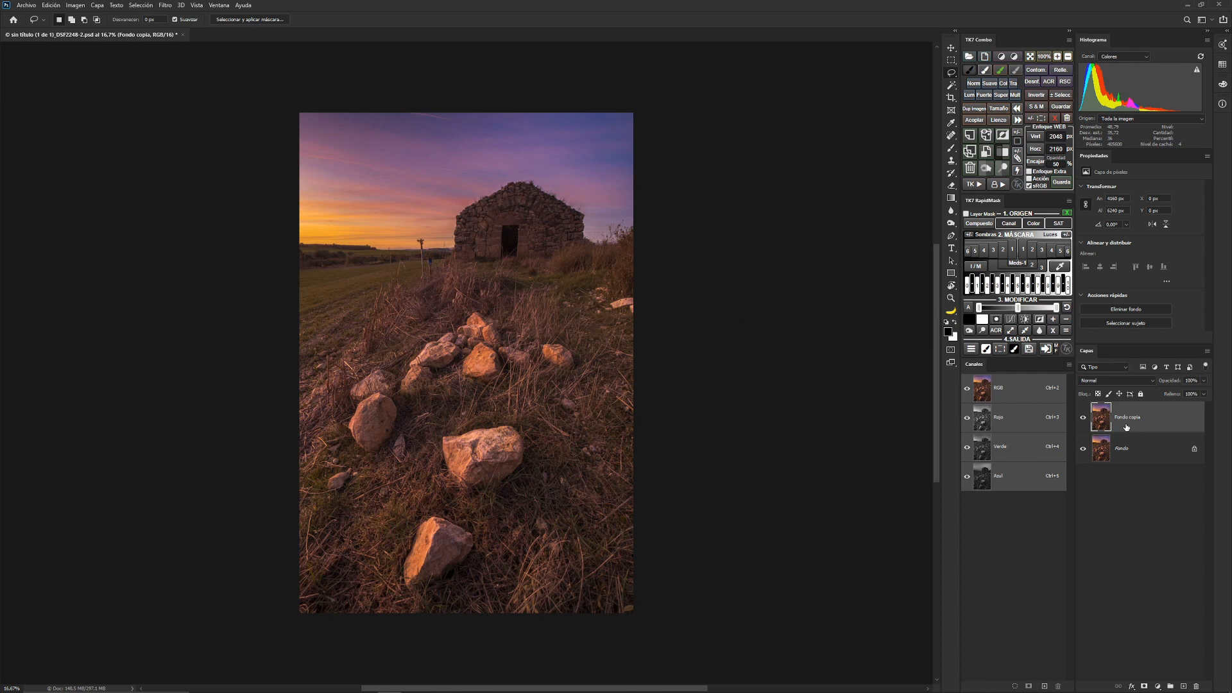
click(950, 62)
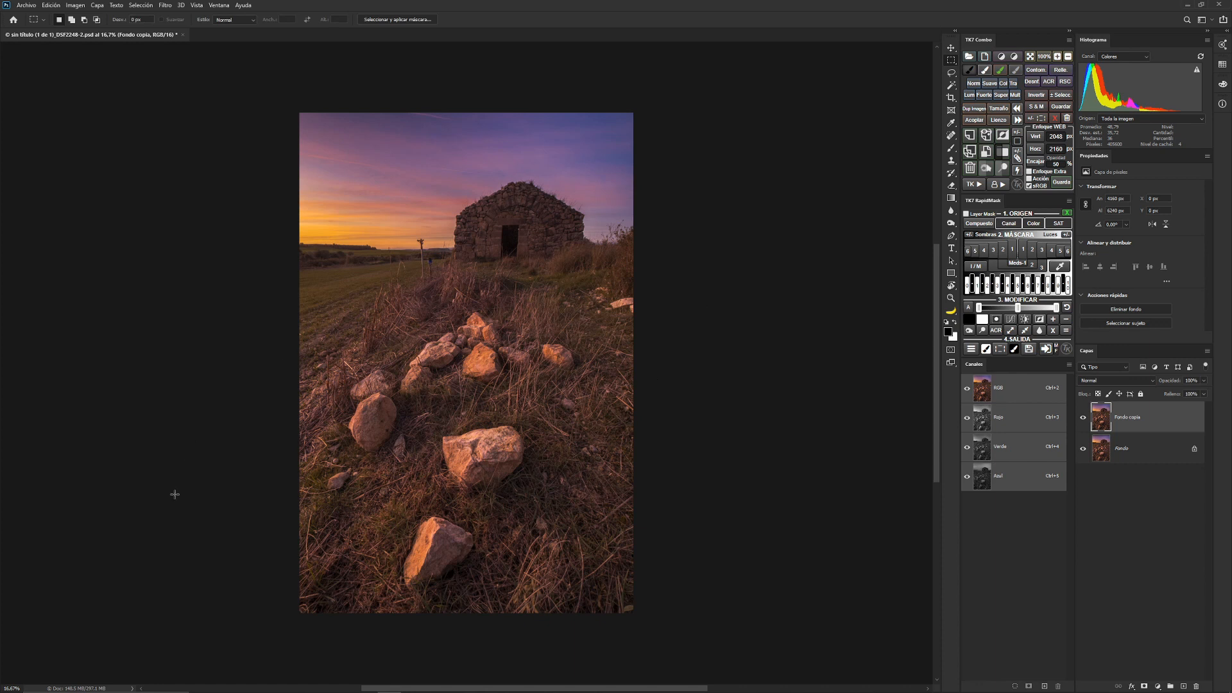
drag(253, 650, 706, 312)
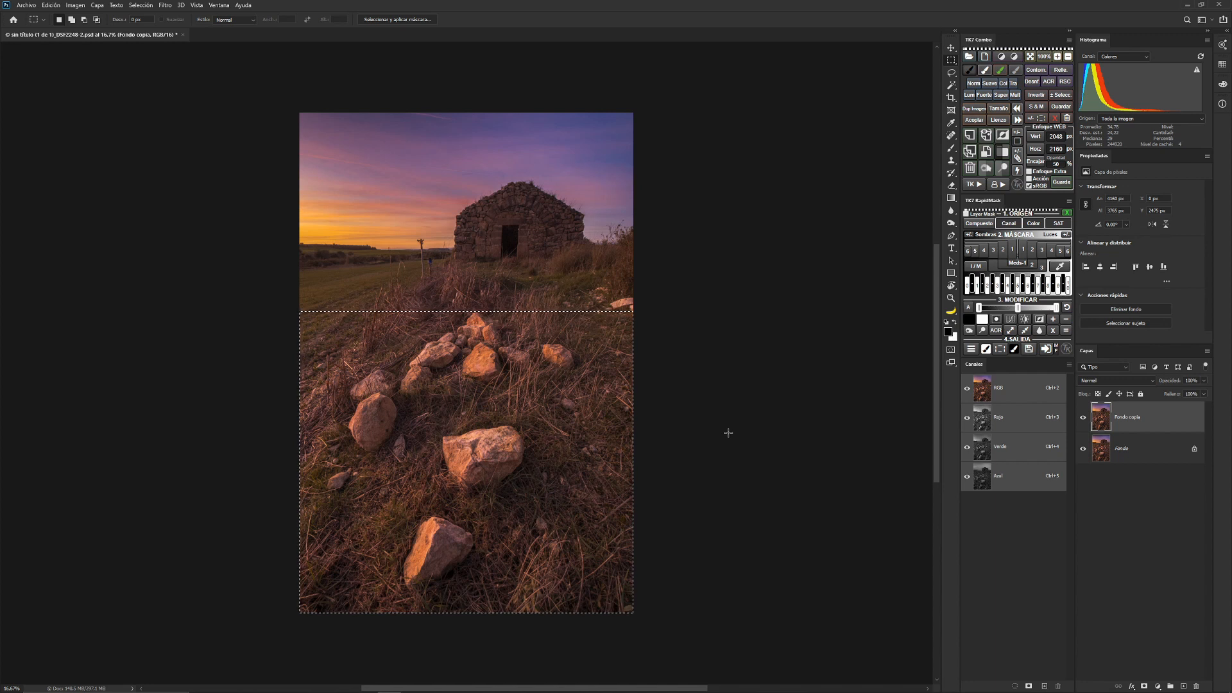
Transform the selected foreground in perspective, widening its base to about 148%, and skew the base towards the left
key(ctrl+t)
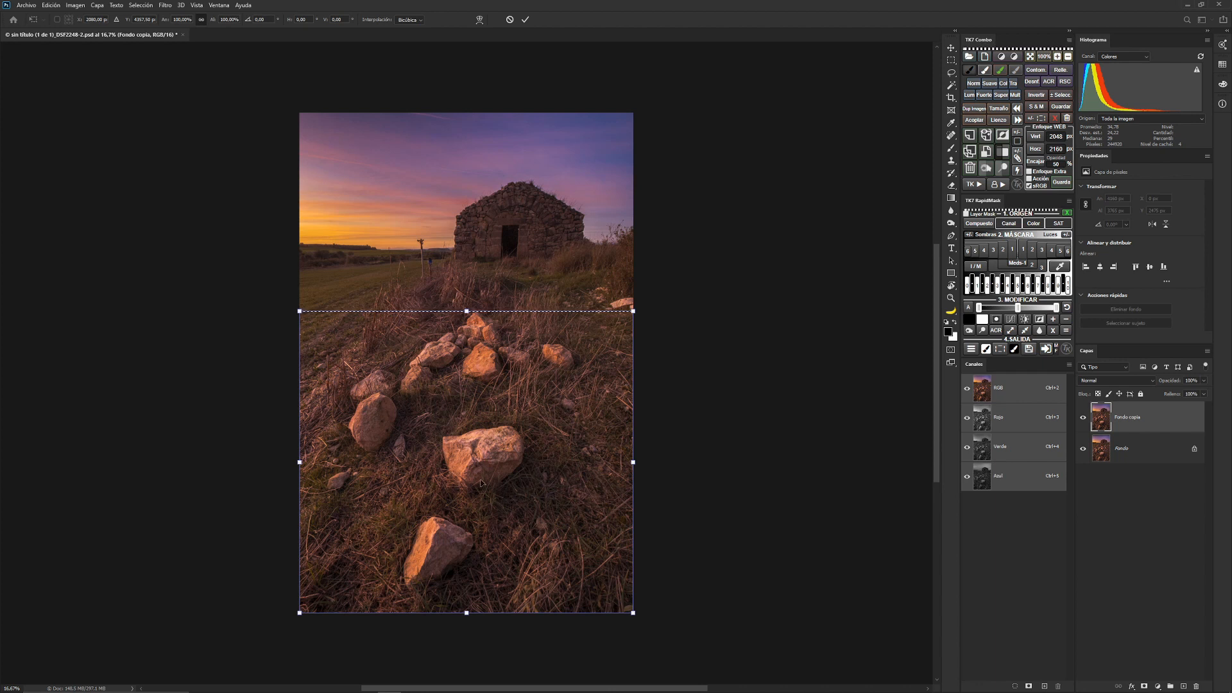
right_click(482, 411)
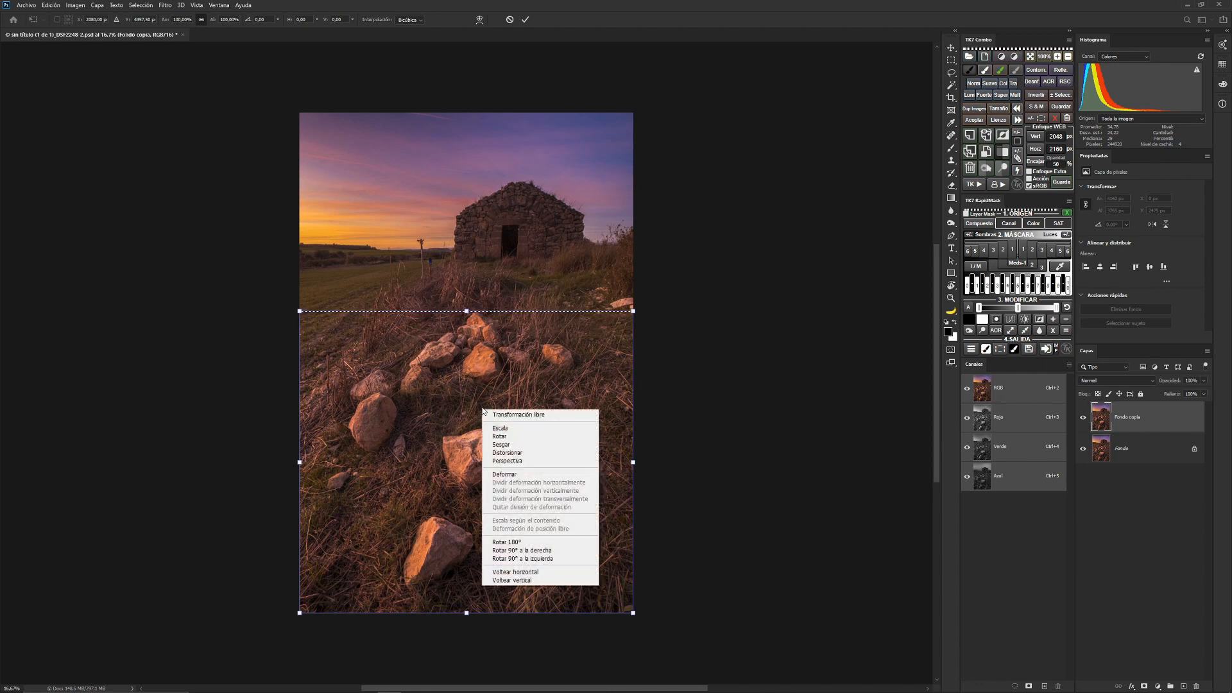
click(511, 461)
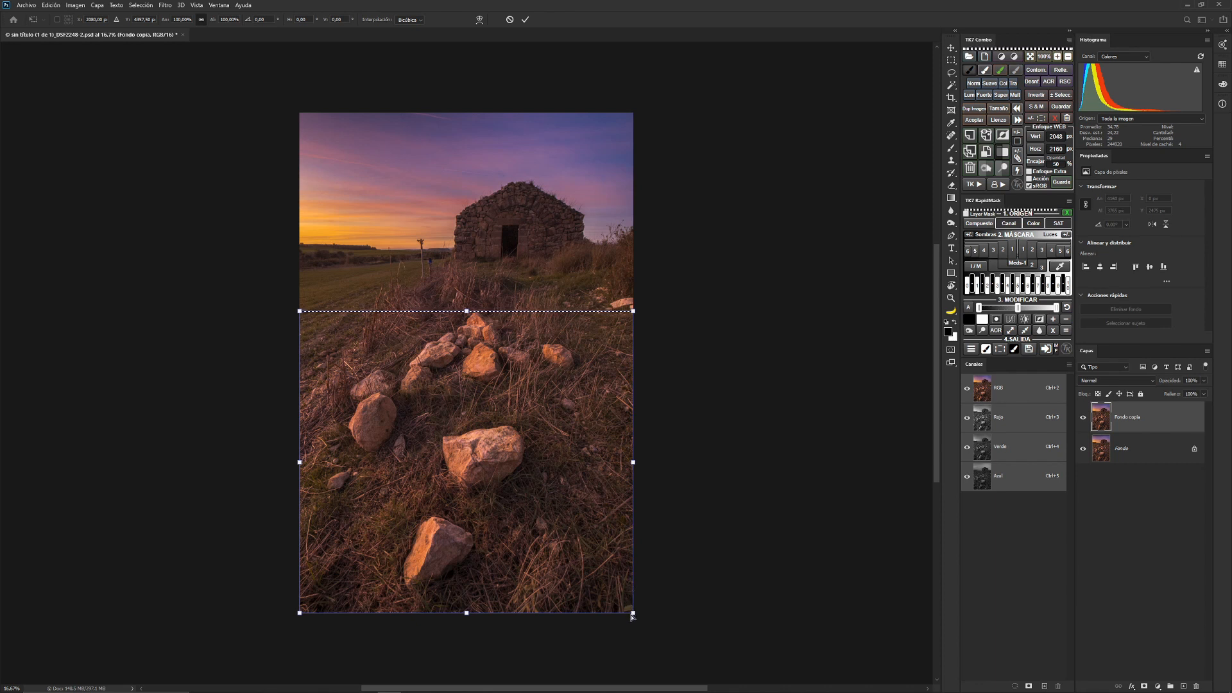
drag(636, 618, 716, 608)
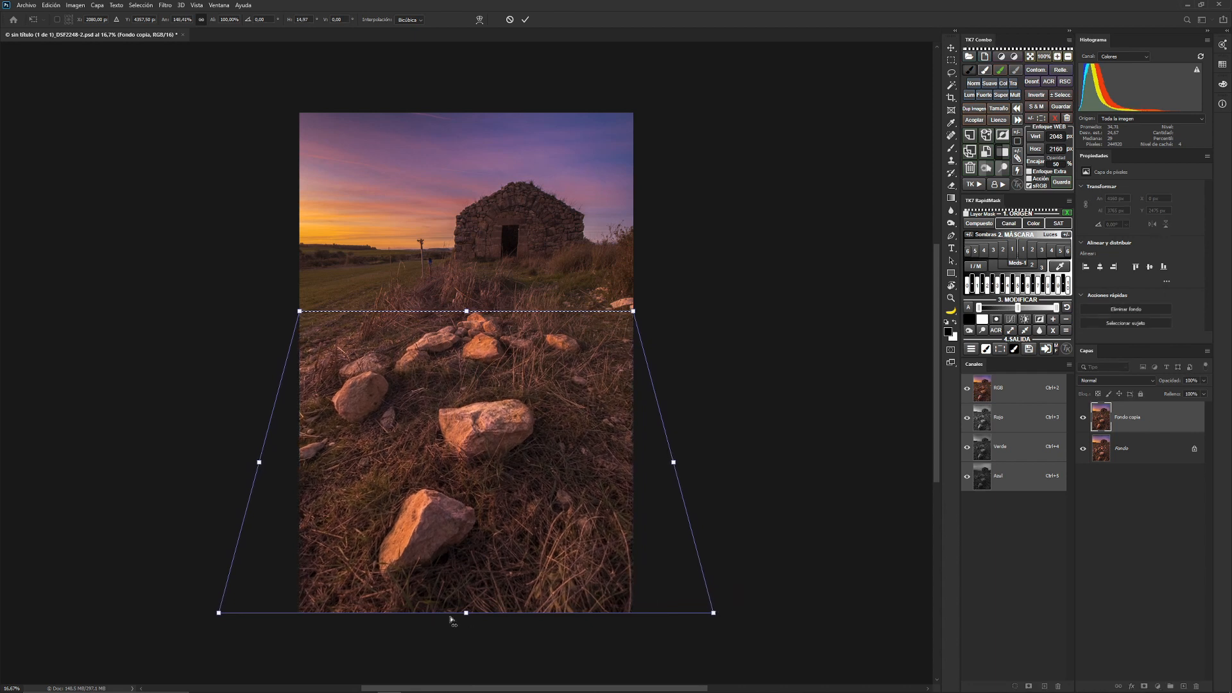
drag(465, 612, 424, 618)
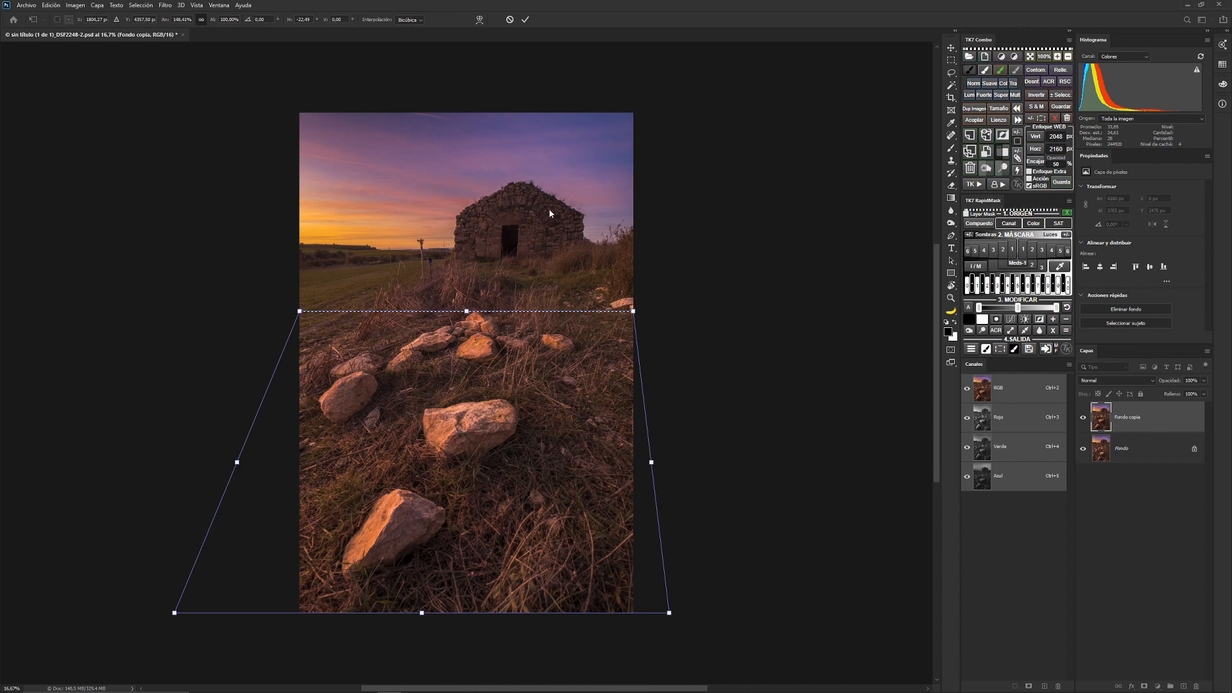
Scale the foreground up slightly to about 152% width and 104% height, apply the transformation and deselect
right_click(429, 459)
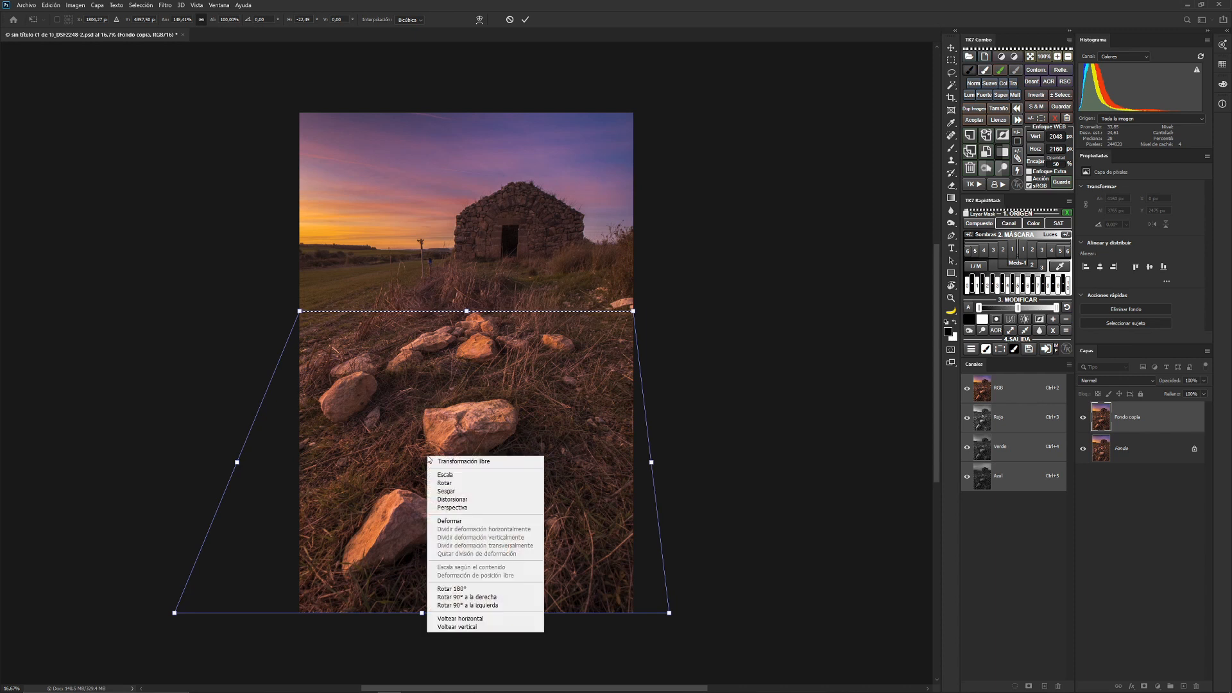
click(450, 475)
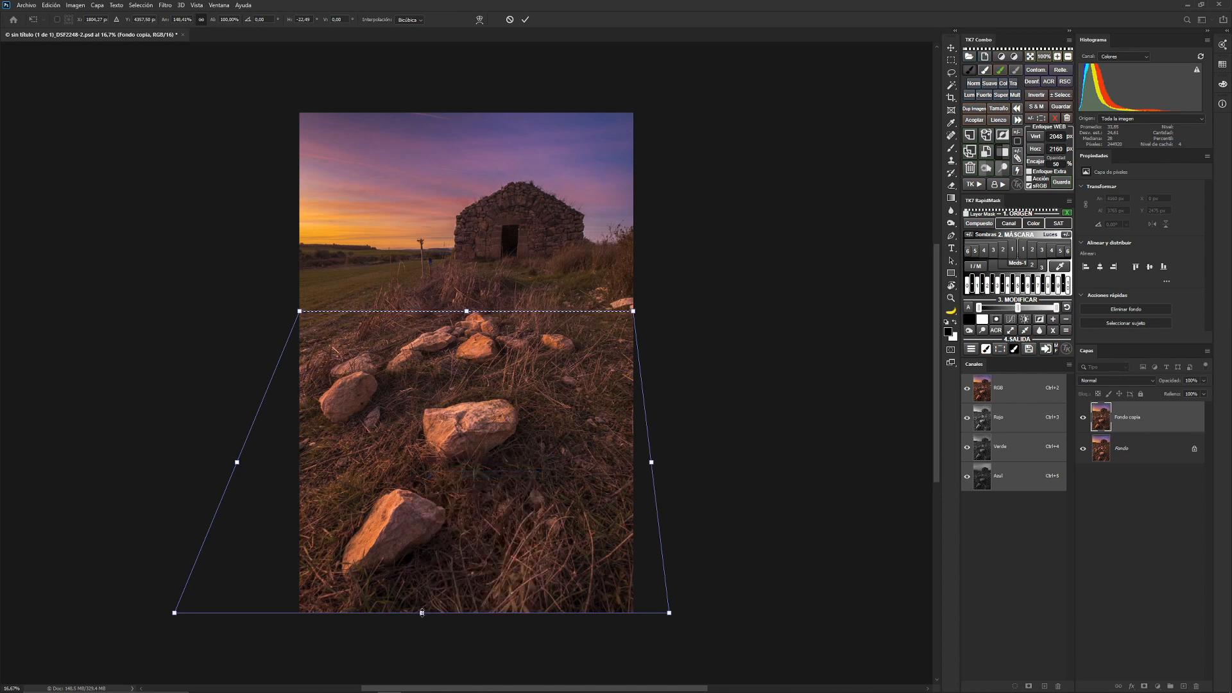
drag(425, 616, 413, 624)
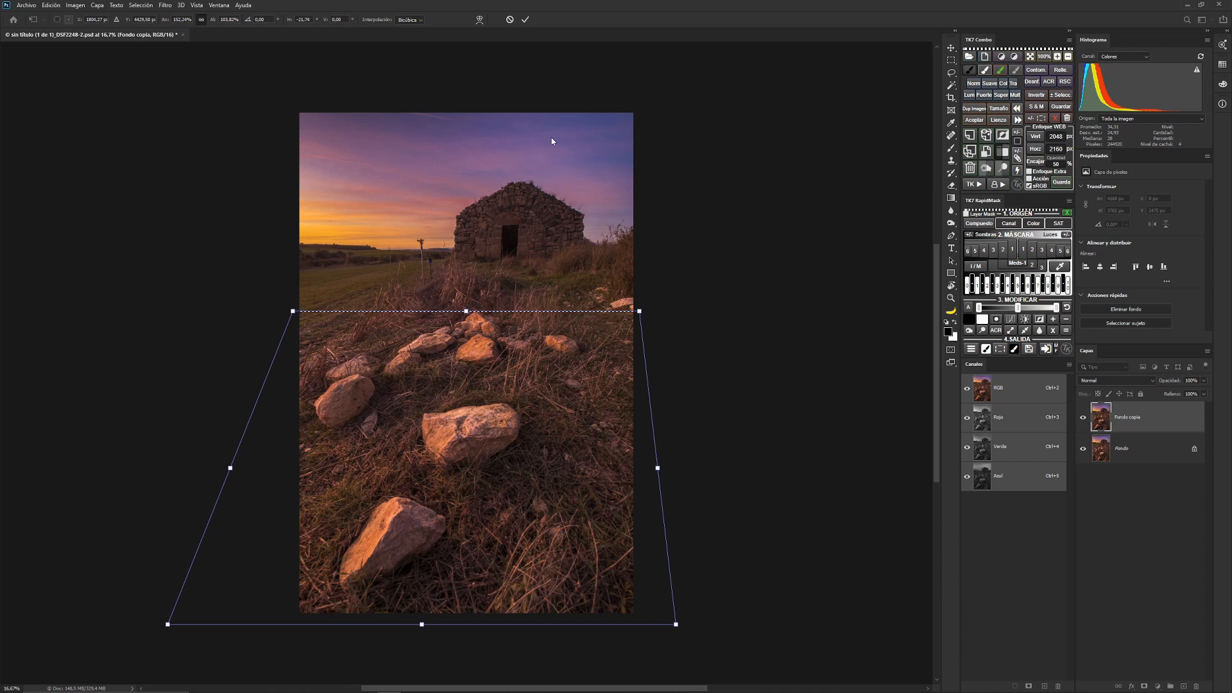
click(526, 20)
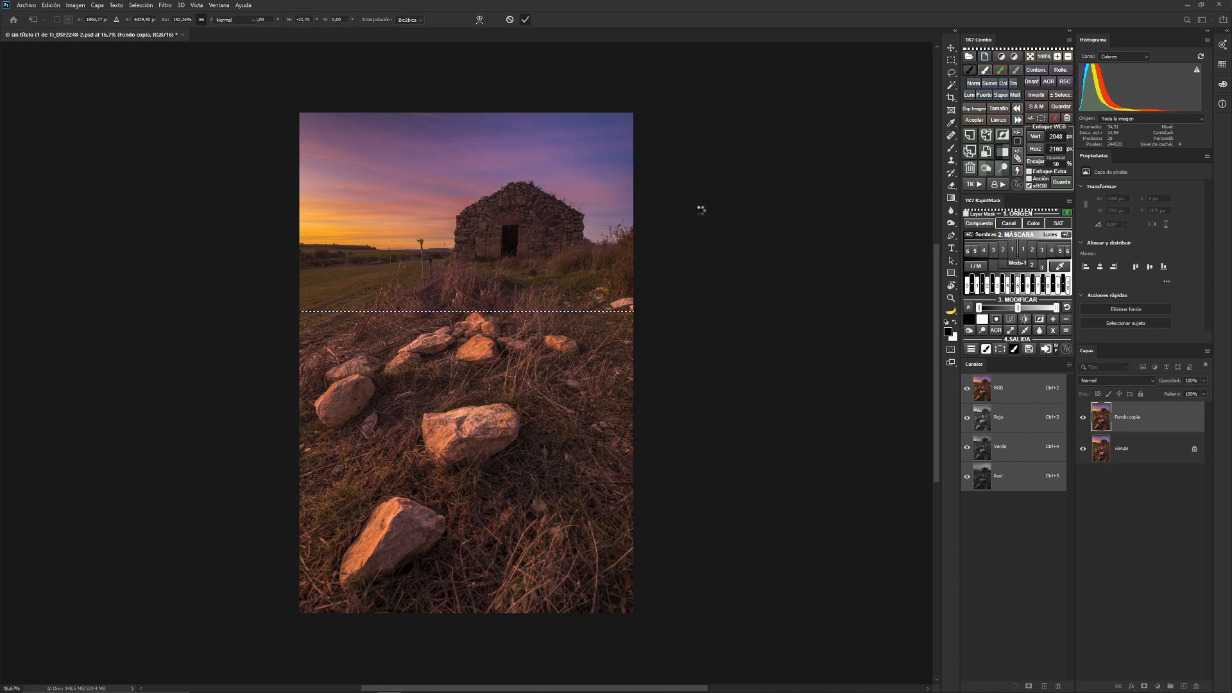
key(ctrl+d)
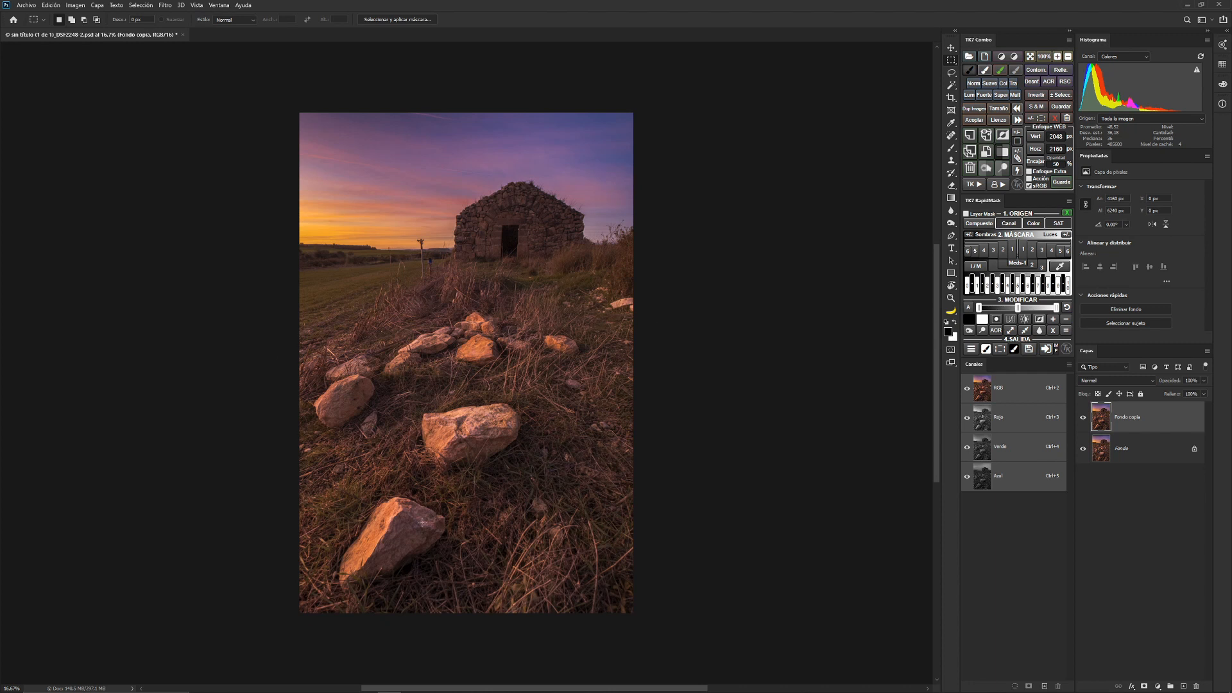
Toggle the visibility of the transformed layer copy to compare the foreground before and after the perspective change
click(1083, 418)
click(1082, 418)
click(1082, 417)
click(1083, 418)
click(1082, 418)
click(1082, 418)
Create a new empty layer and clone out the tall post left of the hut with the Clone Stamp
click(970, 135)
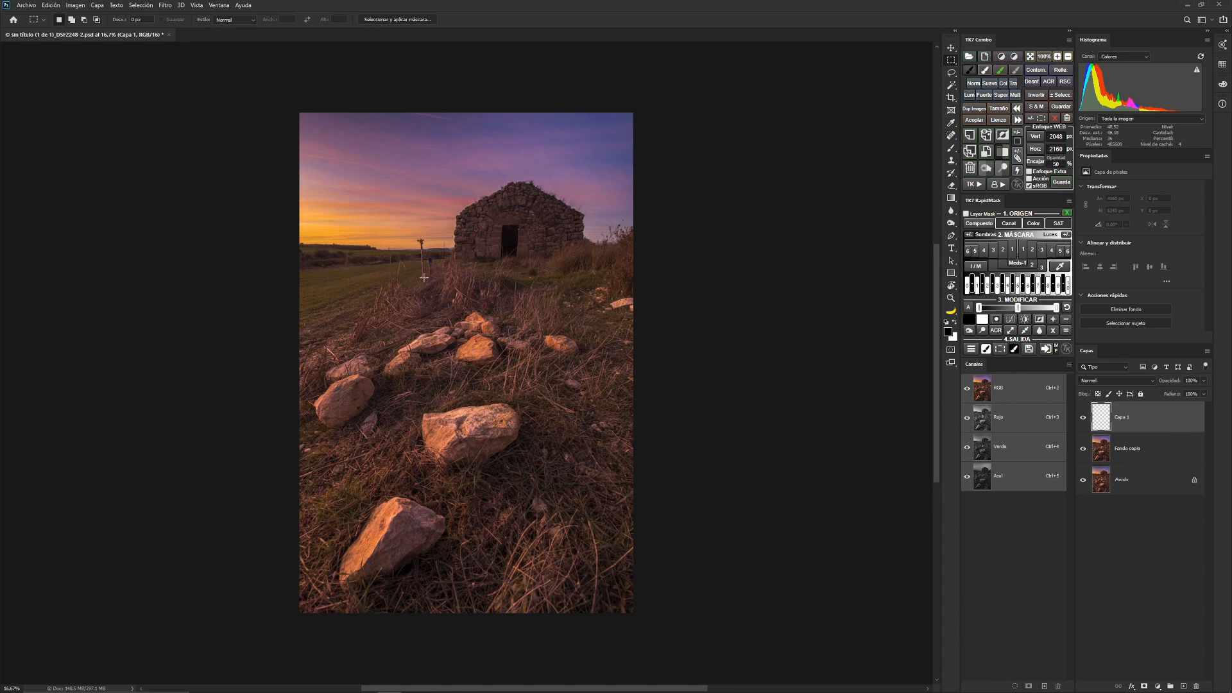
key(z)
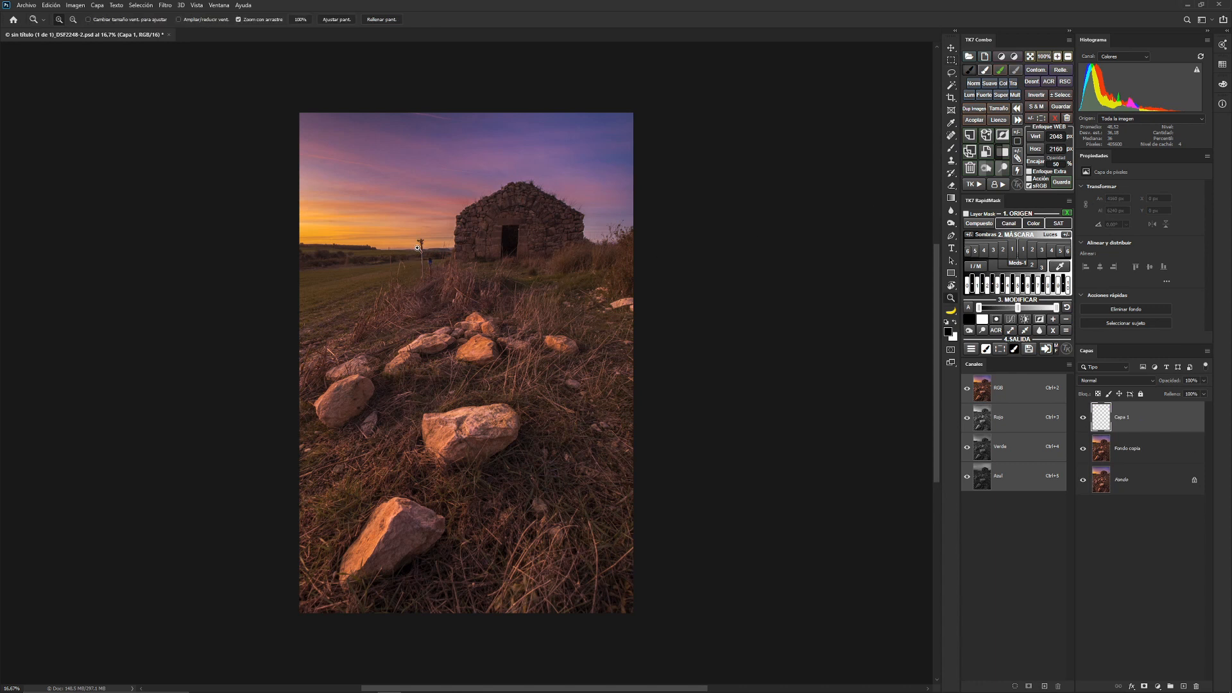
drag(416, 249, 468, 249)
key(m)
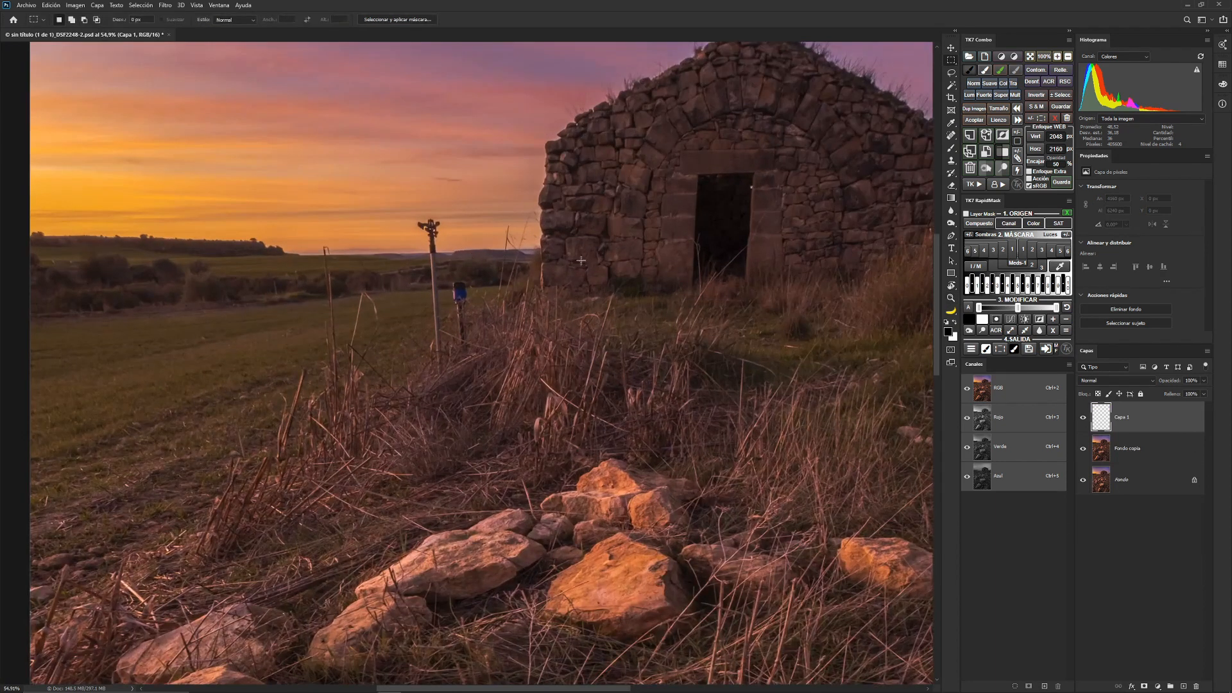
click(952, 161)
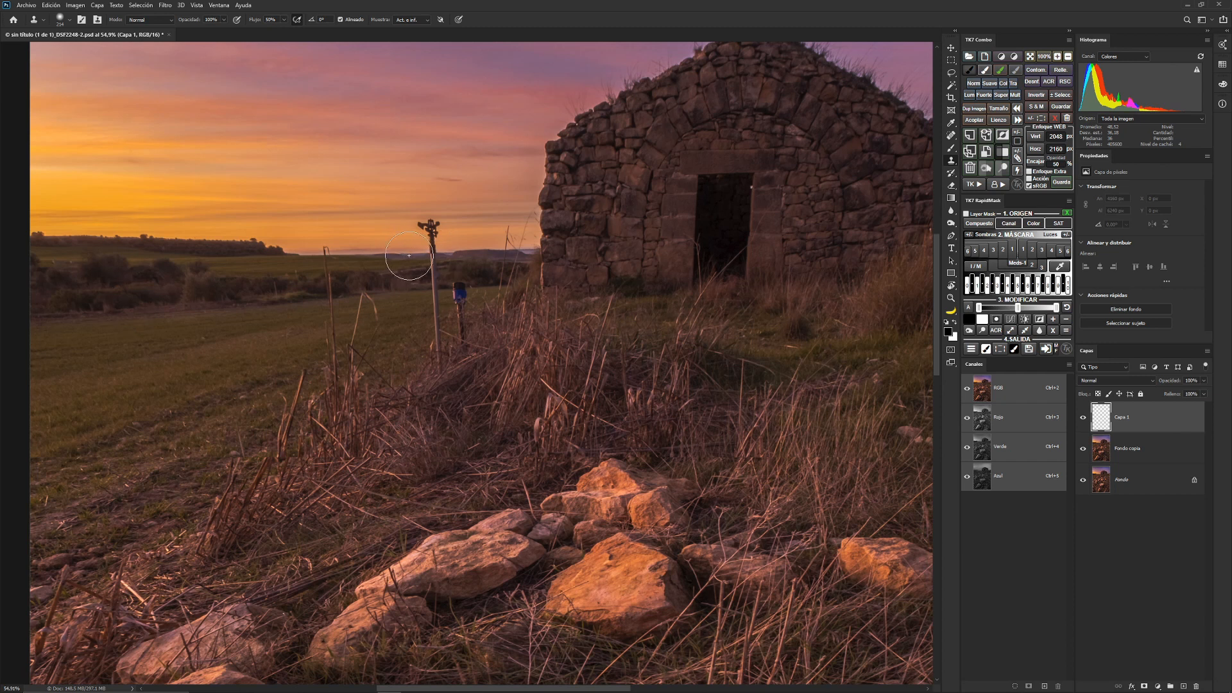
key(alt)
alt+click(391, 254)
mouse_move(431, 256)
mouse_down()
mouse_move(420, 224)
mouse_move(426, 308)
mouse_up()
alt+click(394, 294)
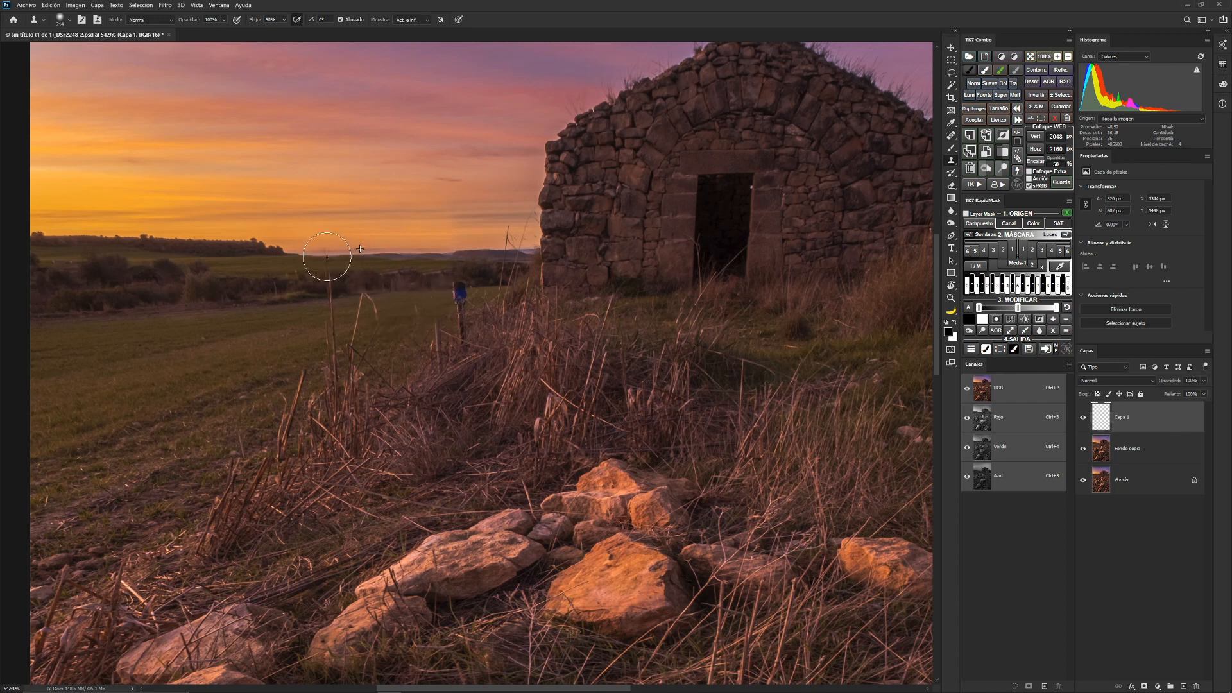
Clone out the tall dry stalks standing against the field left of the hut and clean up the field edge around them
alt+click(365, 295)
mouse_move(332, 299)
mouse_down()
mouse_move(333, 355)
mouse_move(289, 319)
mouse_move(308, 321)
mouse_move(330, 295)
mouse_move(336, 333)
mouse_move(322, 300)
mouse_move(366, 289)
mouse_move(363, 308)
mouse_move(392, 311)
mouse_up()
alt+click(398, 291)
alt+click(392, 305)
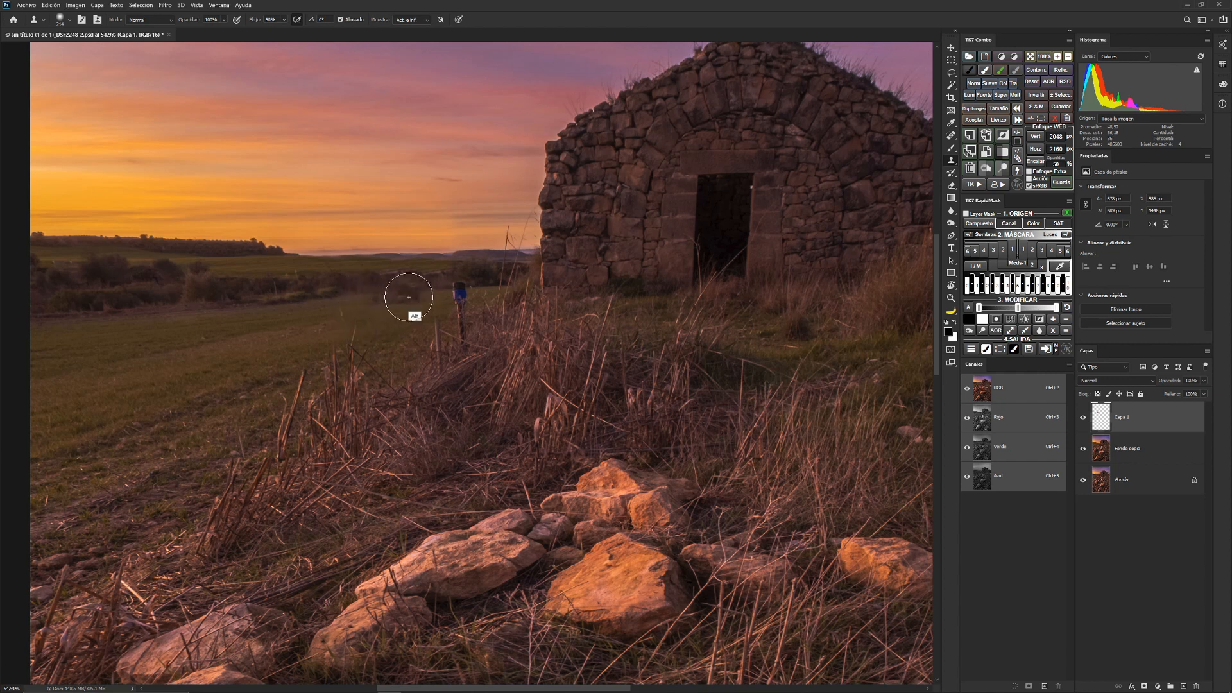
alt+click(411, 340)
alt+click(400, 295)
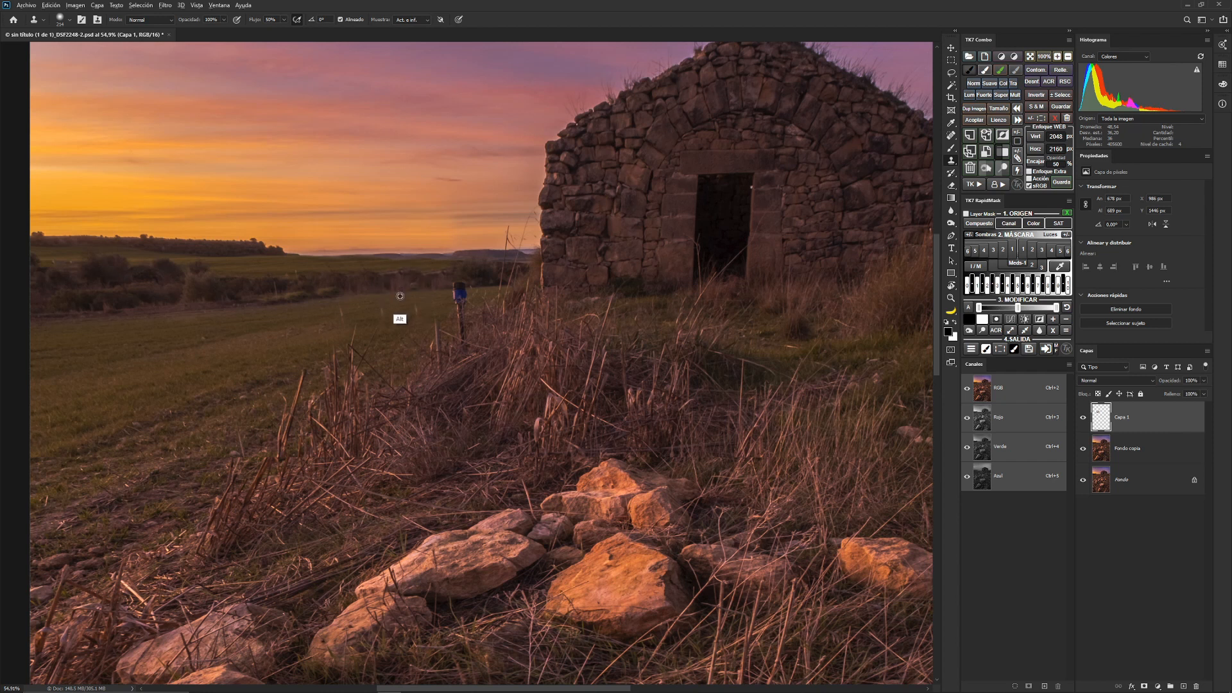
drag(392, 309, 368, 312)
click(385, 311)
alt+click(365, 307)
click(340, 311)
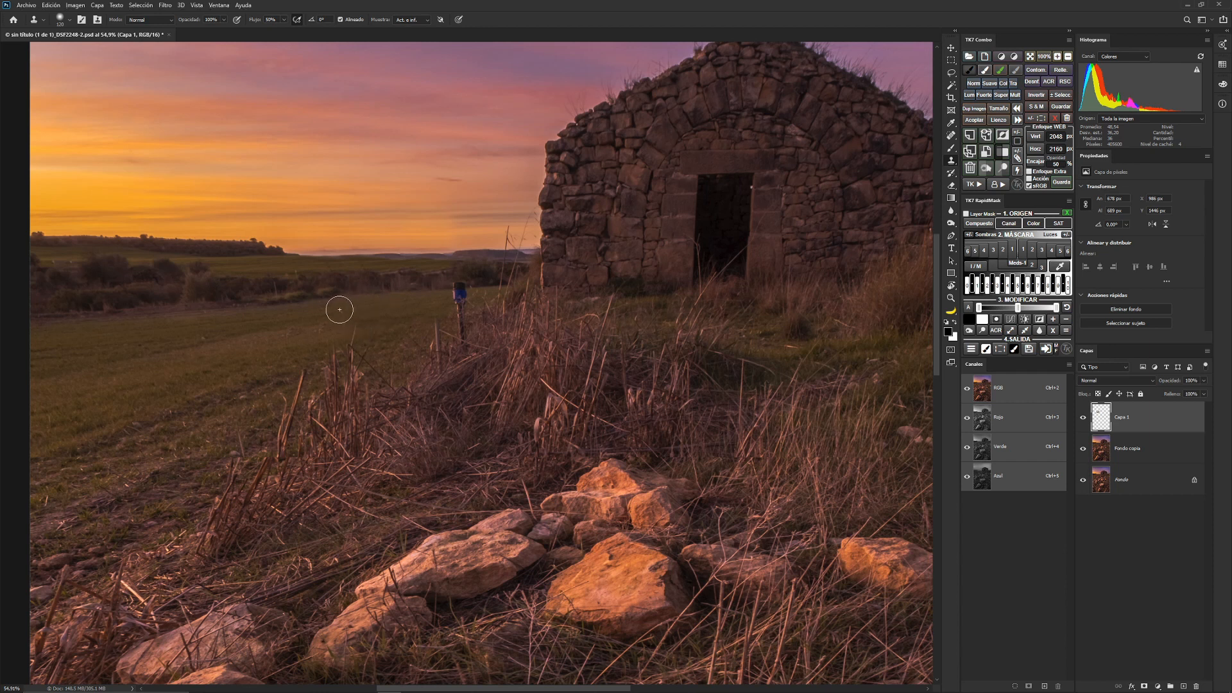
Clone out the short blue-topped post and its remaining stake beside the dry grass, using samples of the nearby field
alt+click(426, 290)
click(456, 289)
click(457, 285)
click(462, 292)
drag(461, 297, 461, 306)
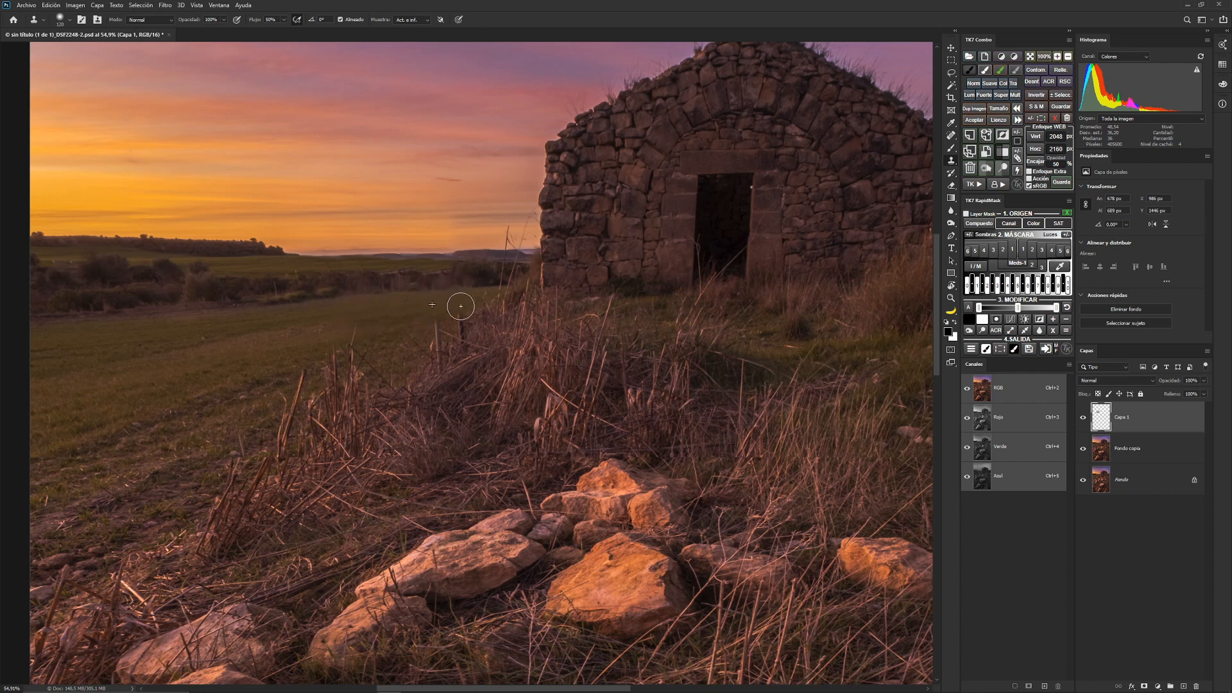
alt+click(406, 311)
drag(455, 363, 441, 348)
Clone out the small bright spot on the right edge of the hut's doorway, using a sample from the jamb below it
key(z)
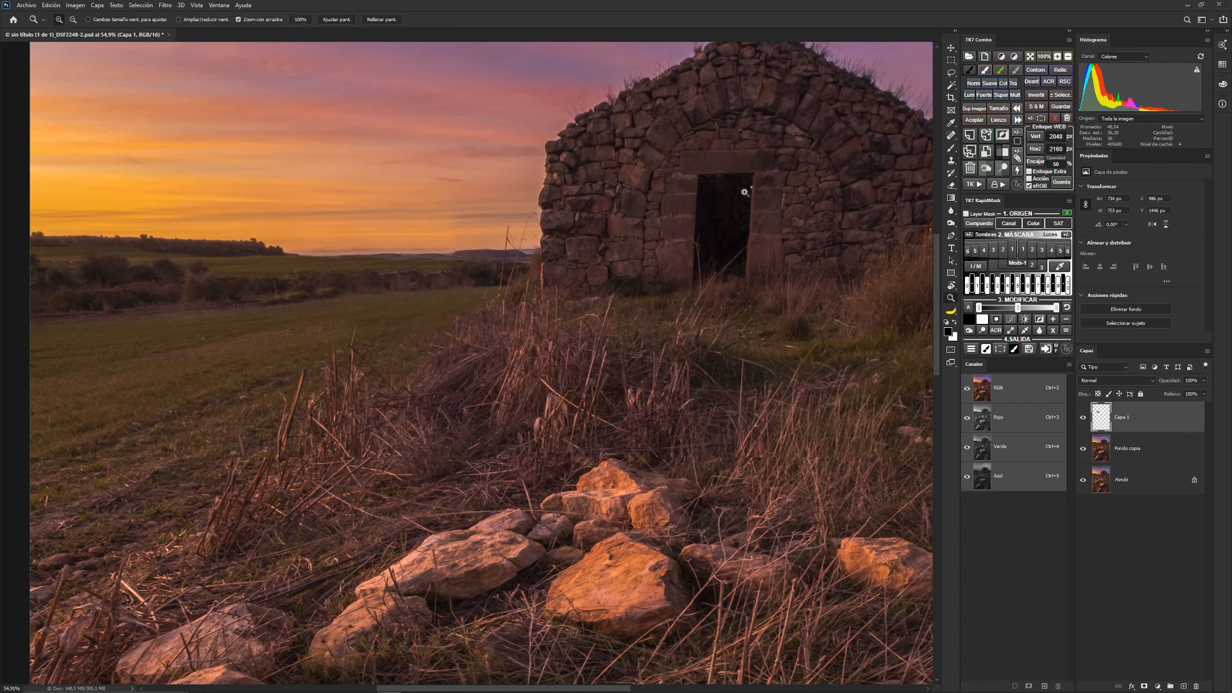
mouse_move(746, 193)
mouse_down()
mouse_move(795, 187)
mouse_move(696, 257)
mouse_up()
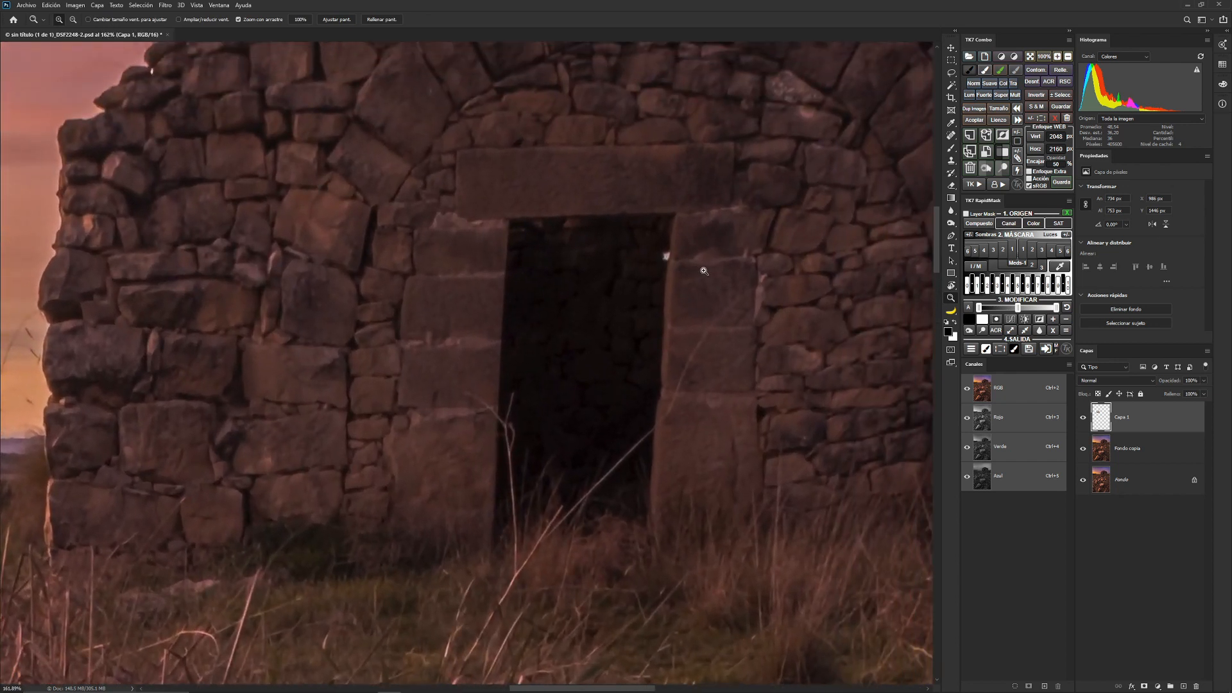
key(s)
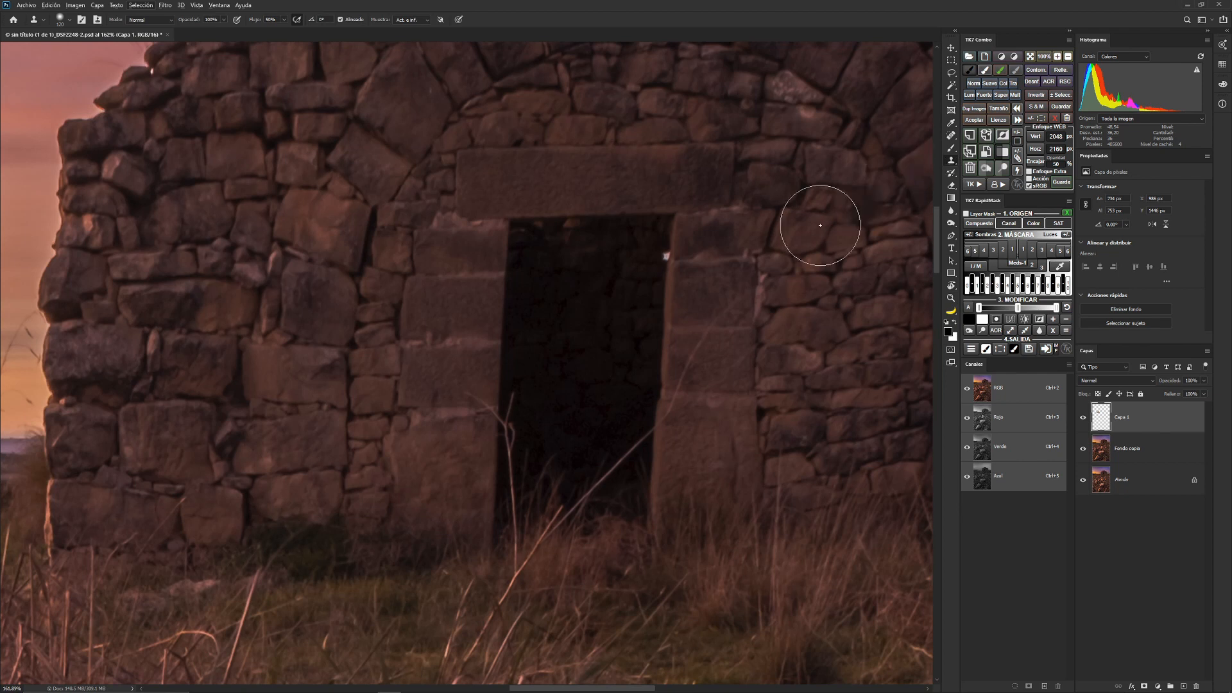
alt+click(665, 308)
click(668, 259)
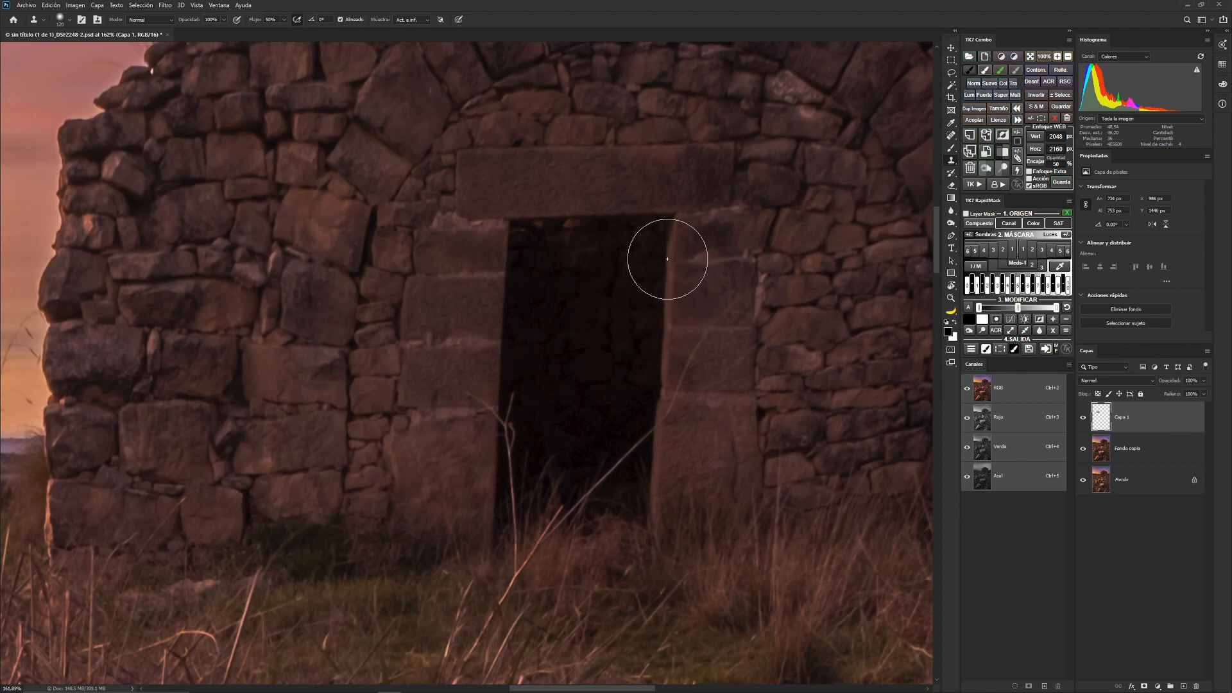
click(667, 258)
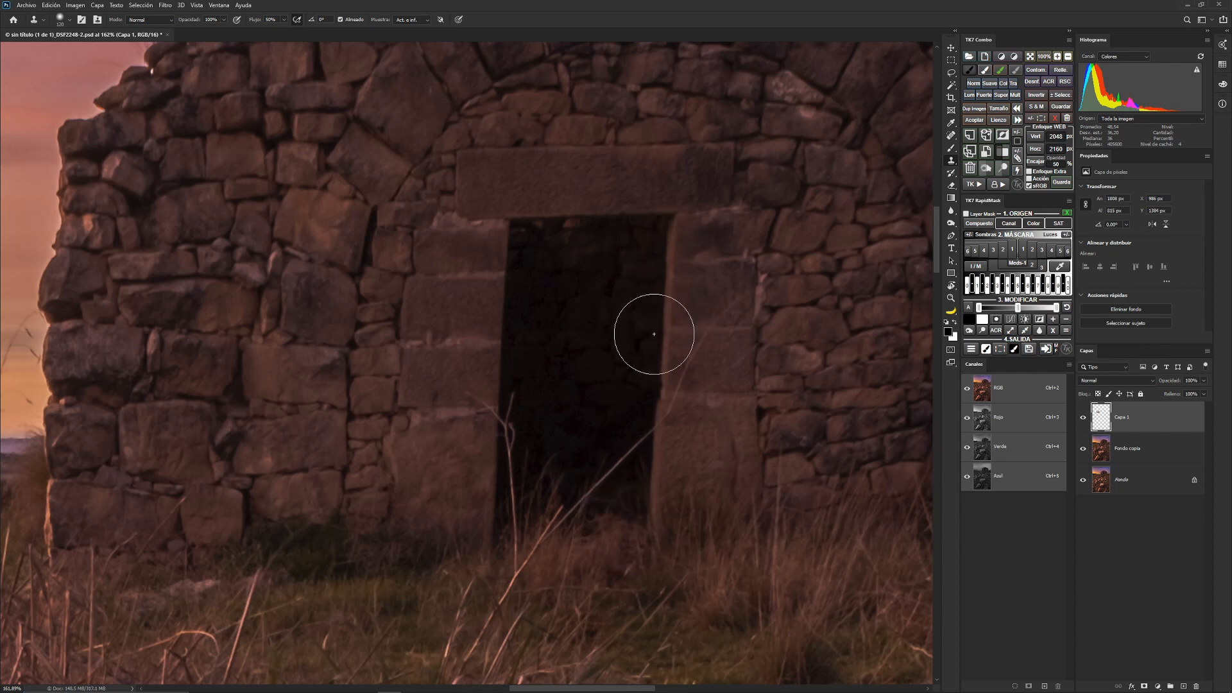
Shrink the Clone Stamp brush and clone out the small pale object in the grass behind the large foreground rock, sampling nearby grass
scroll(627, 261, down, 15)
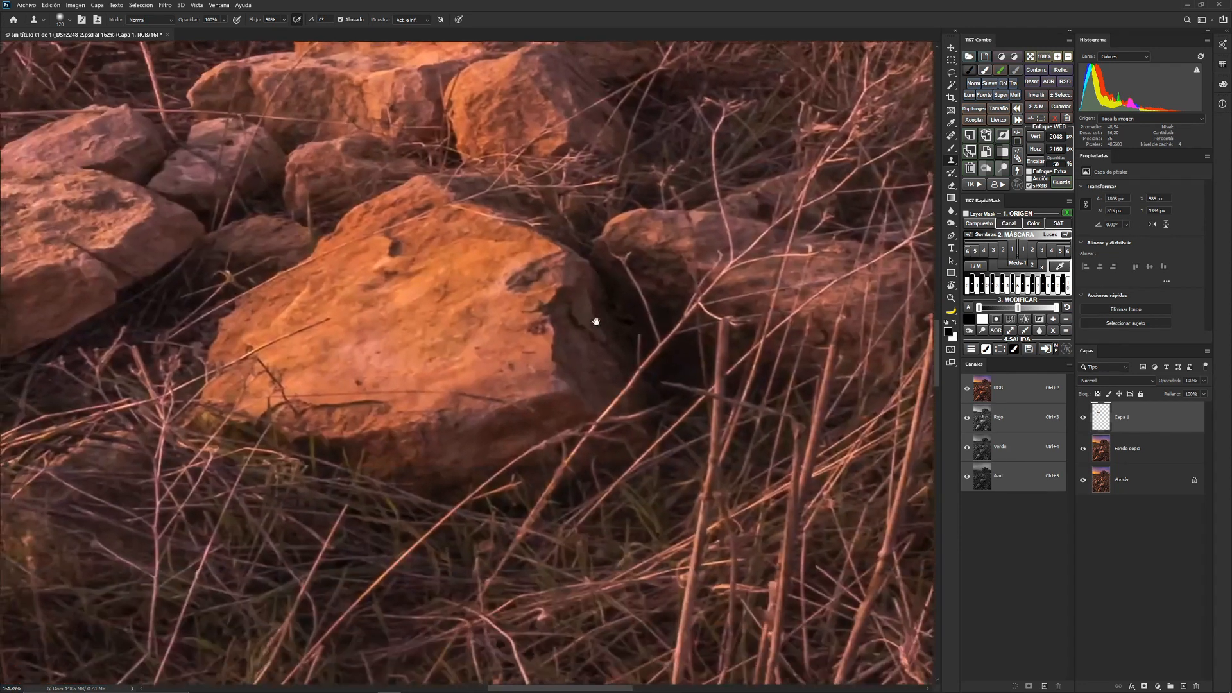
drag(571, 577, 605, 340)
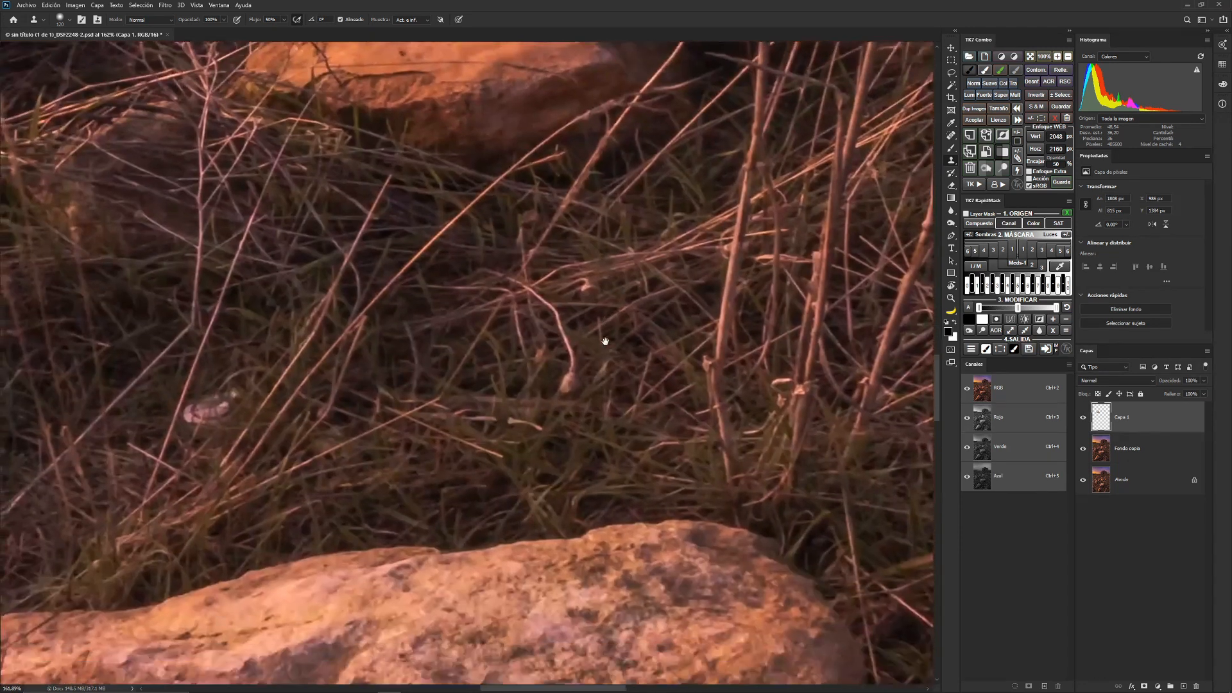
drag(586, 423, 654, 374)
drag(514, 385, 626, 375)
key(z)
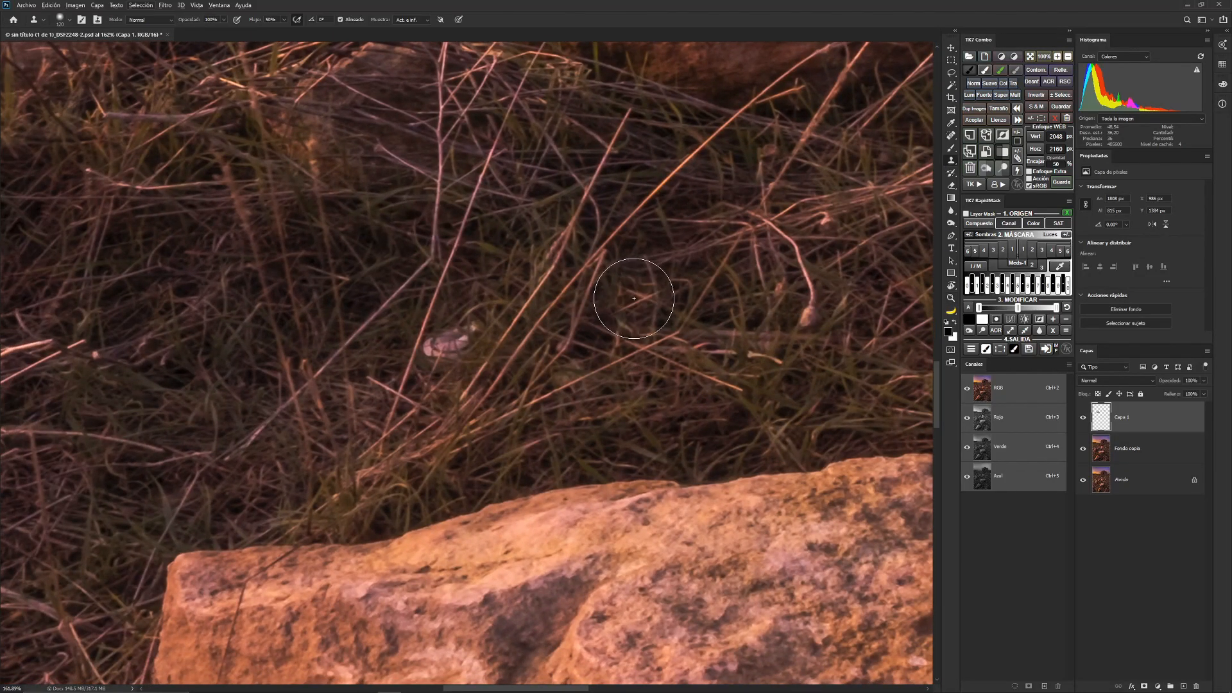
drag(639, 298, 620, 308)
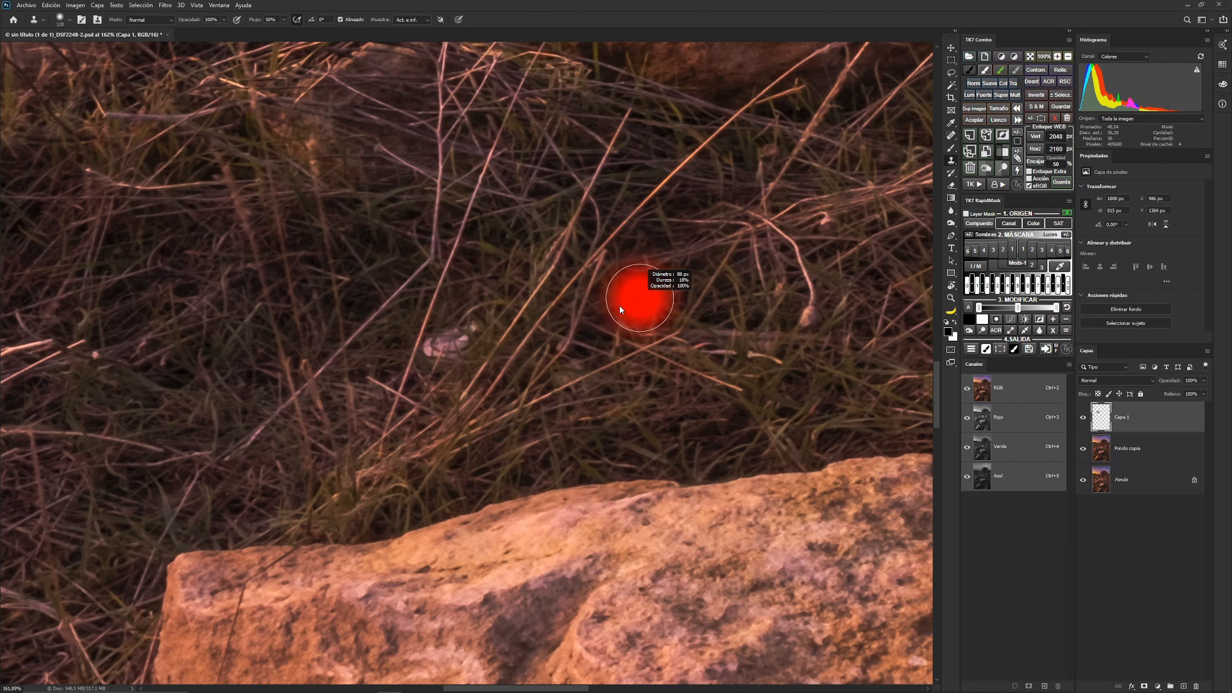
alt+click(636, 300)
mouse_move(462, 335)
mouse_down()
mouse_move(447, 348)
mouse_move(456, 344)
mouse_up()
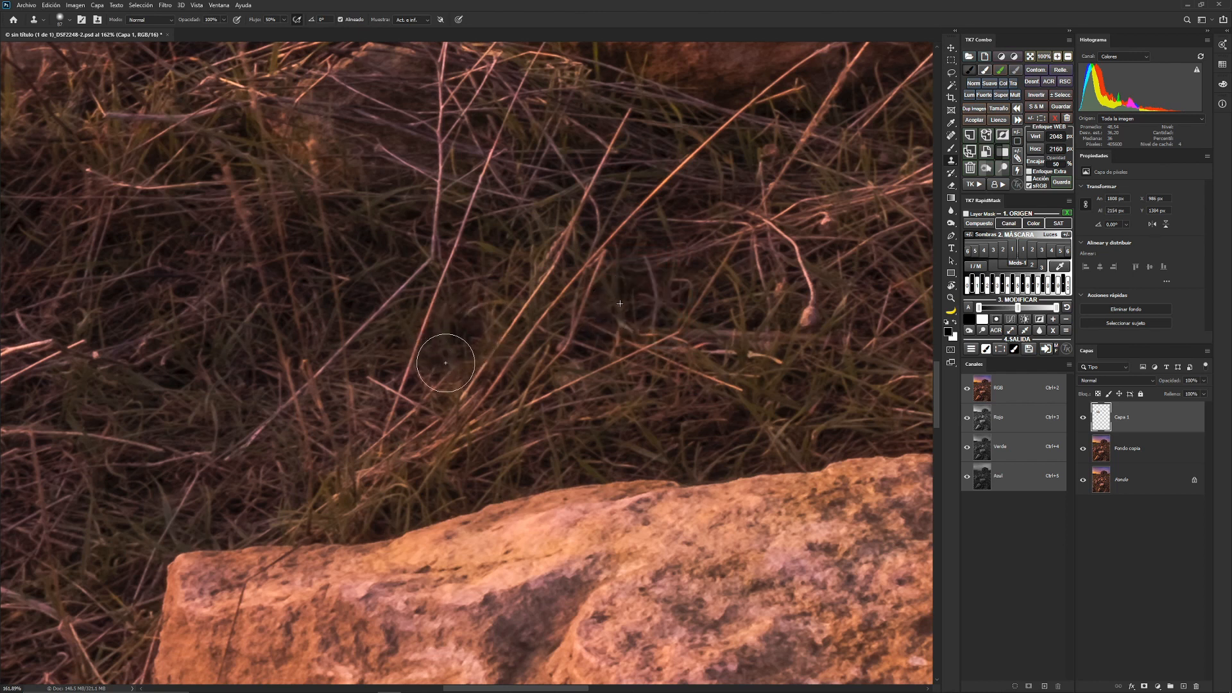
click(511, 394)
key(ctrl+0)
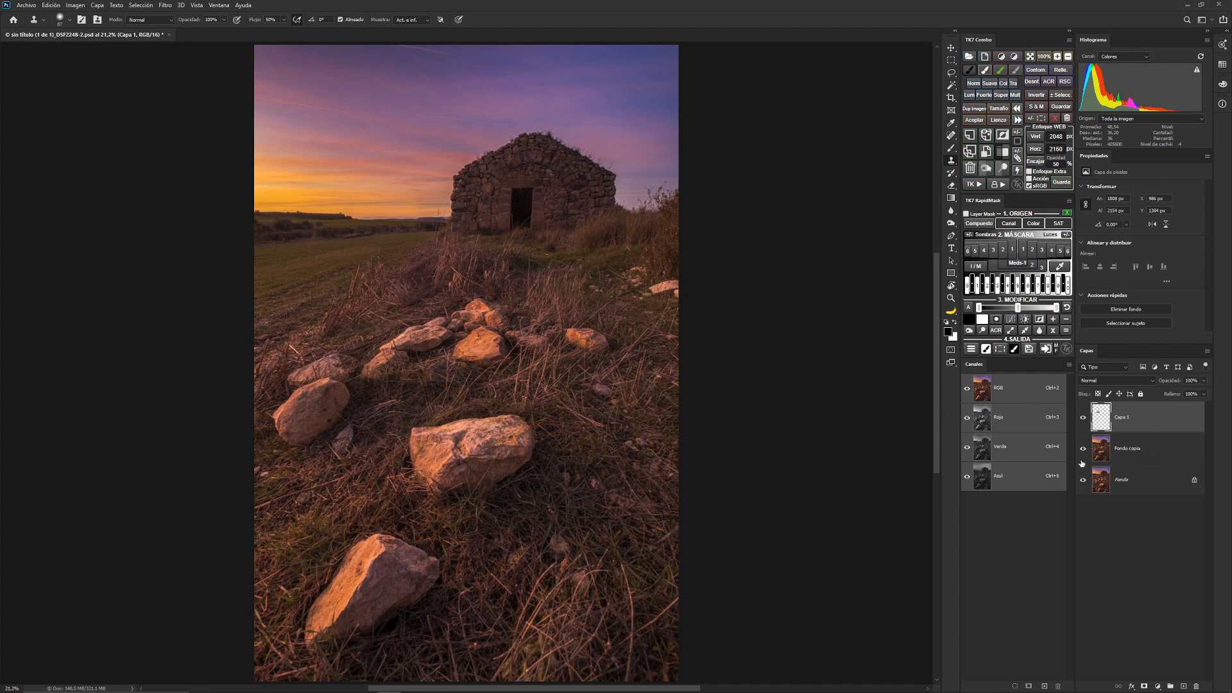
Convert the locked background into a regular layer and group all three layers
shift+click(1154, 484)
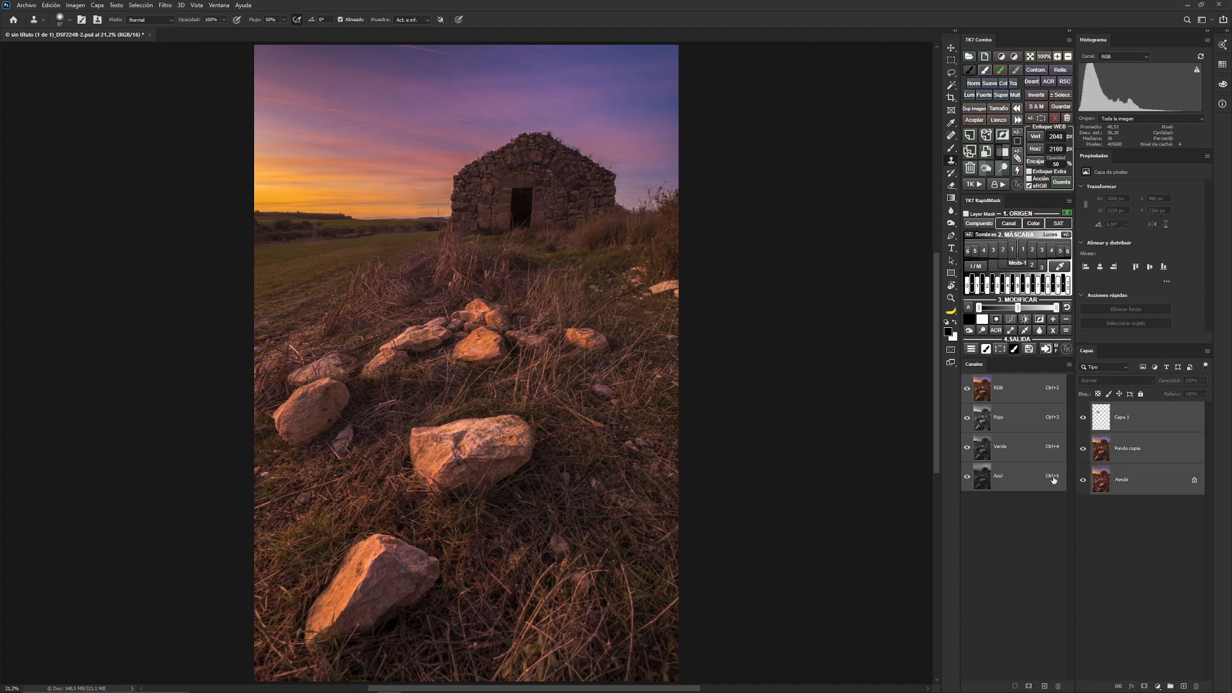
click(1194, 482)
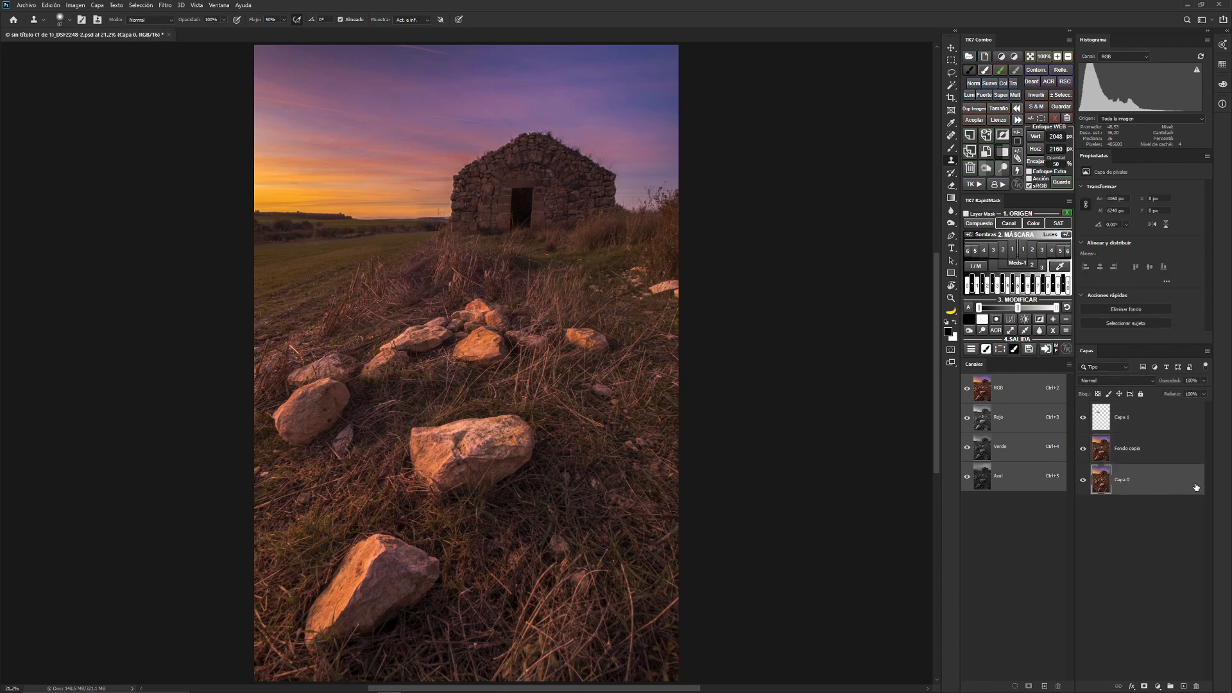
shift+click(1150, 424)
key(ctrl+g)
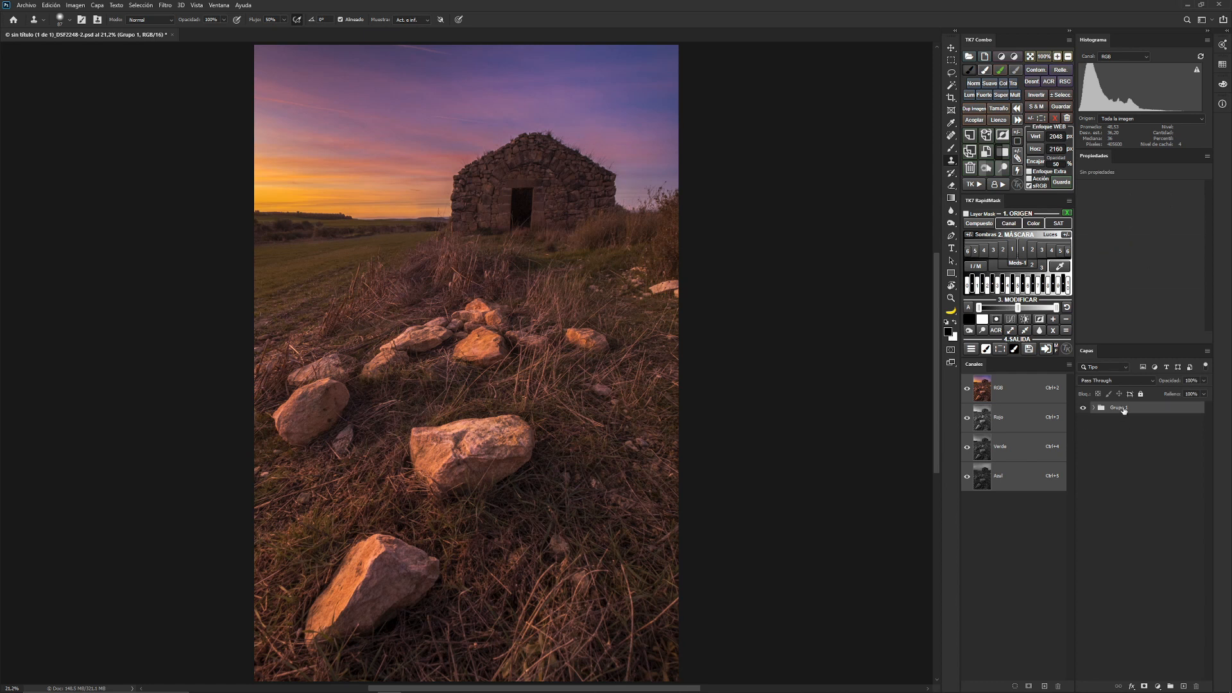
Rename the new layer group as Fusión and expand it to show its layers
double_click(1119, 408)
key(Return)
key(z)
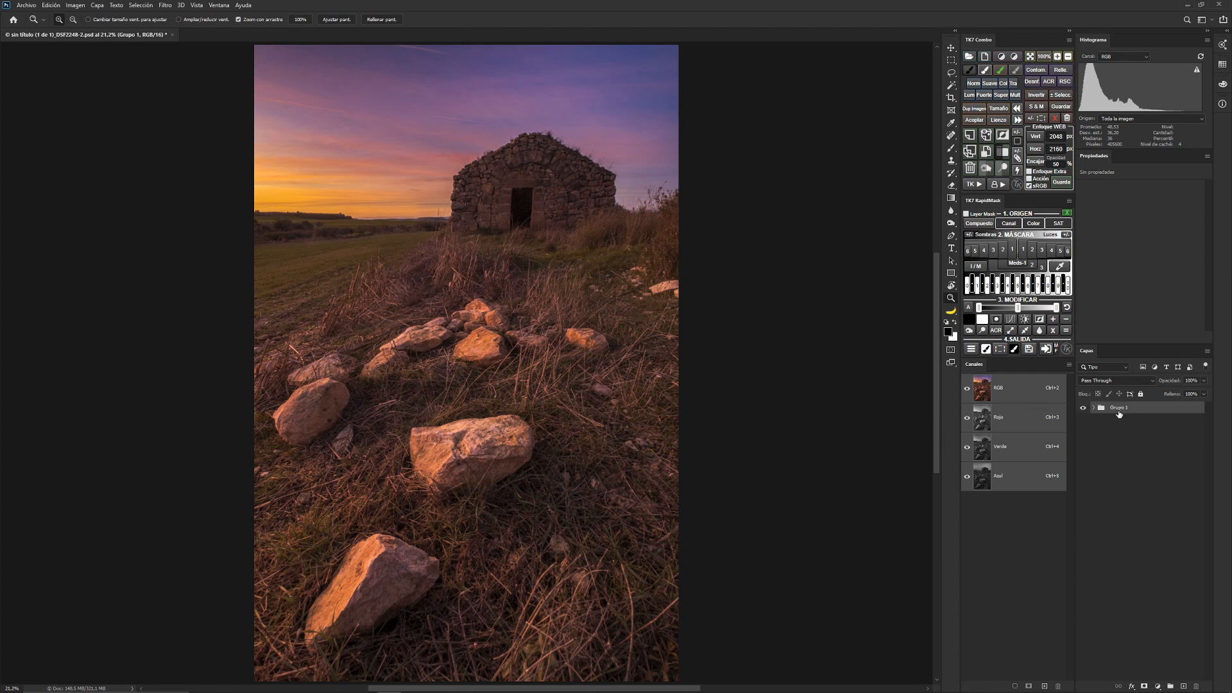
double_click(1120, 408)
key(Return)
click(1095, 409)
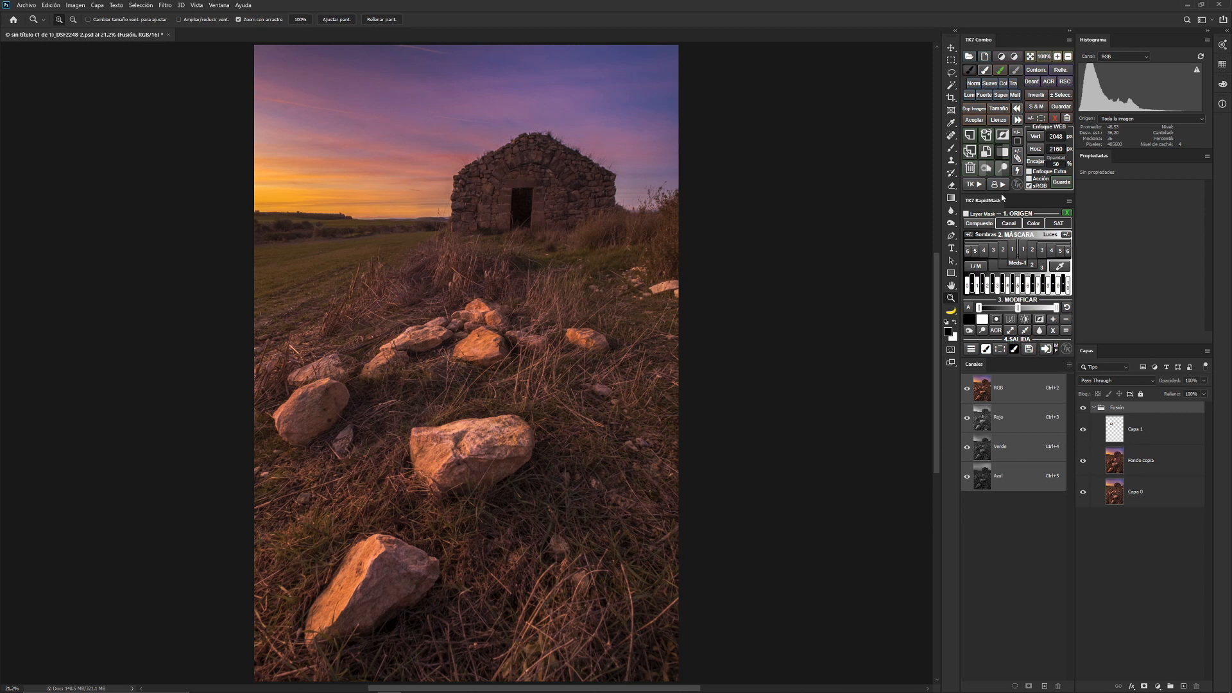
Stamp the visible image onto a new layer above the group and name it Filtro ACR
click(986, 136)
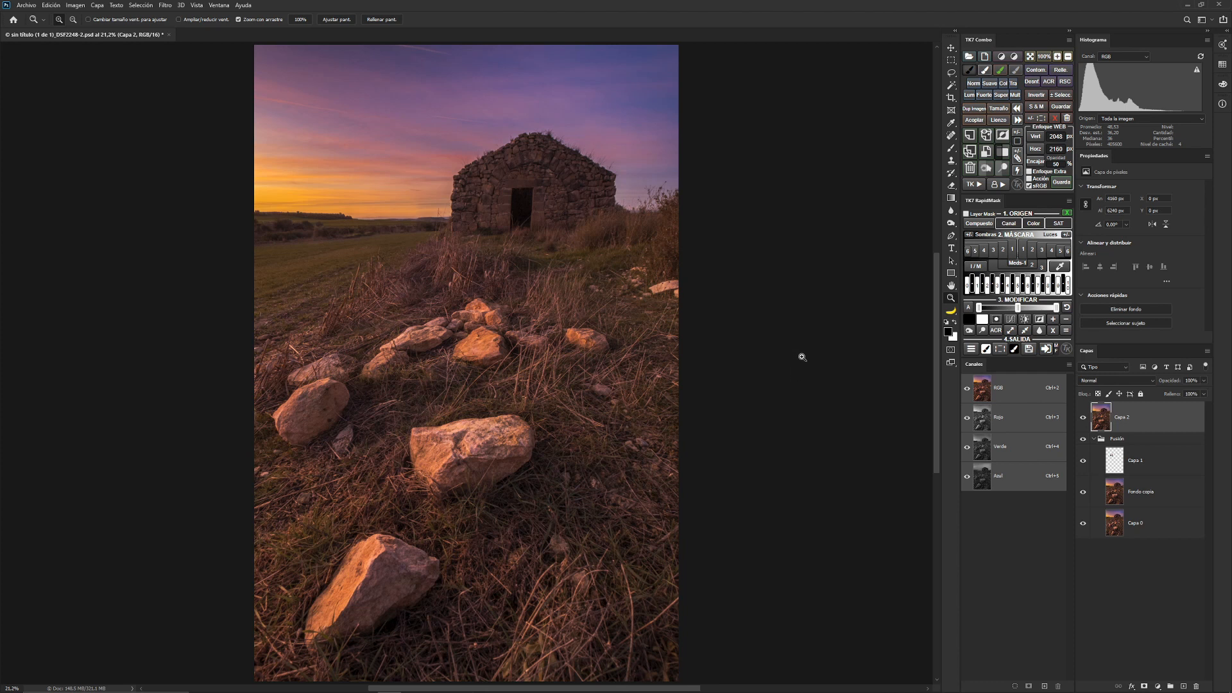
double_click(1124, 418)
key(Return)
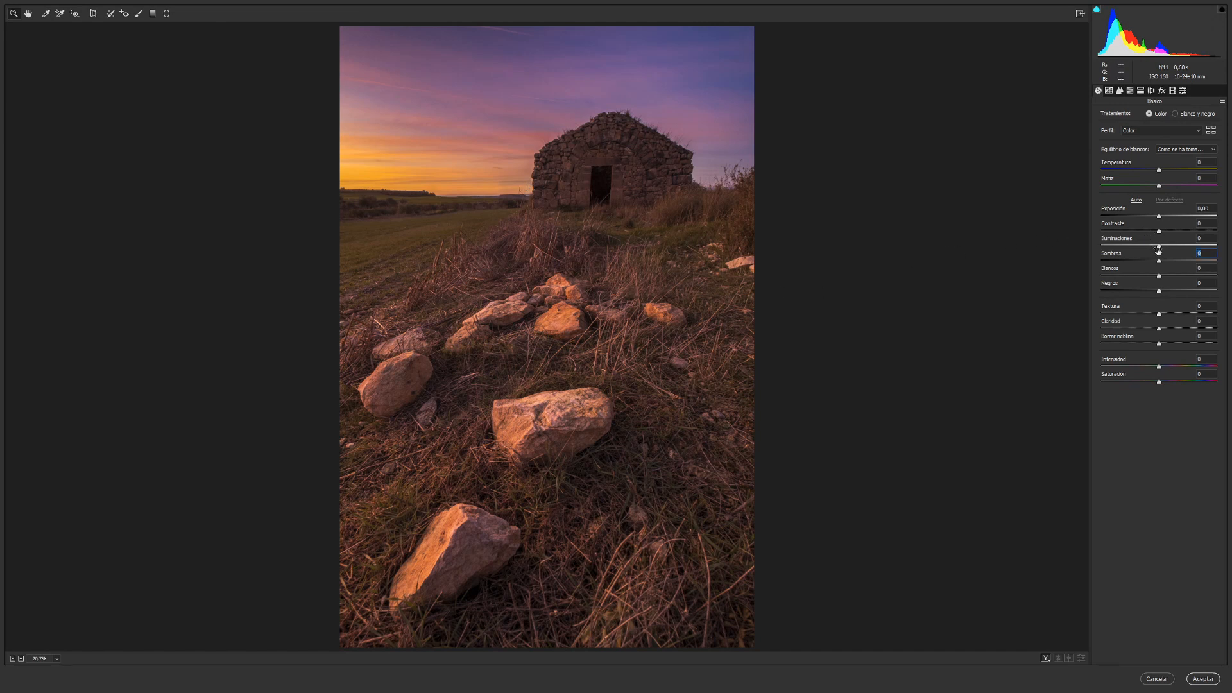
In Camera Raw, set Shadows to +30, Highlights to -50, Clarity to +3 and Dehaze to +12, and slightly lower Vibrance
drag(1159, 250, 1135, 253)
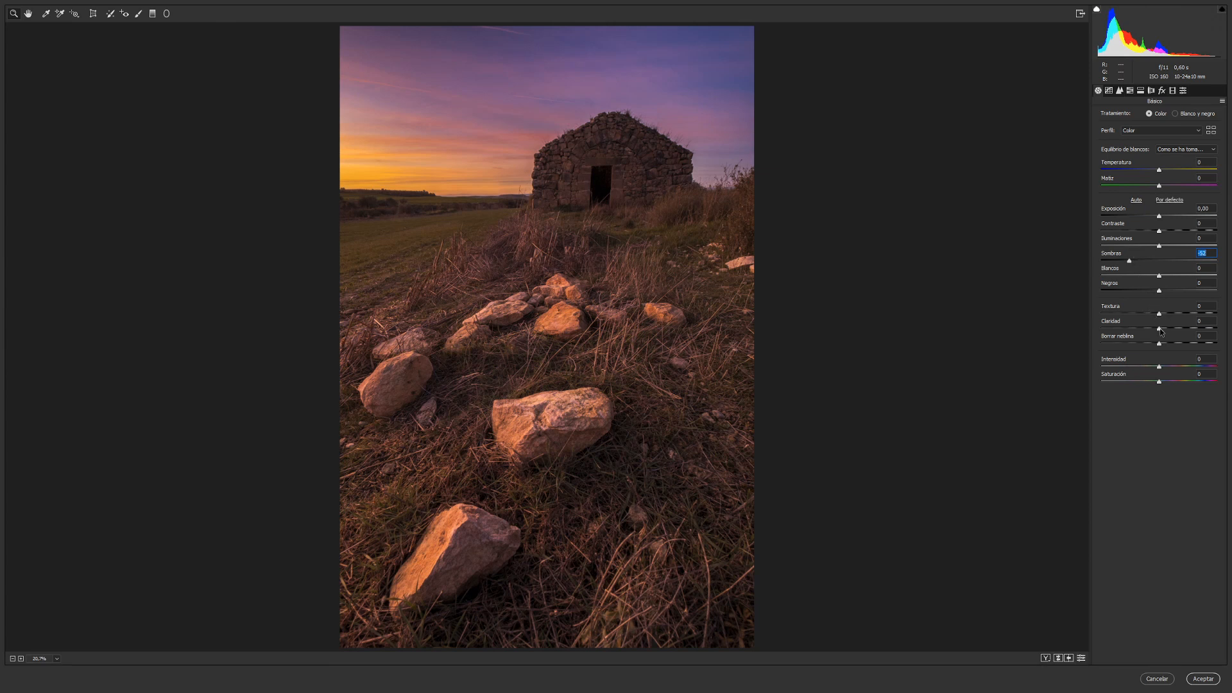
drag(1160, 332, 1163, 332)
drag(1139, 260, 1177, 269)
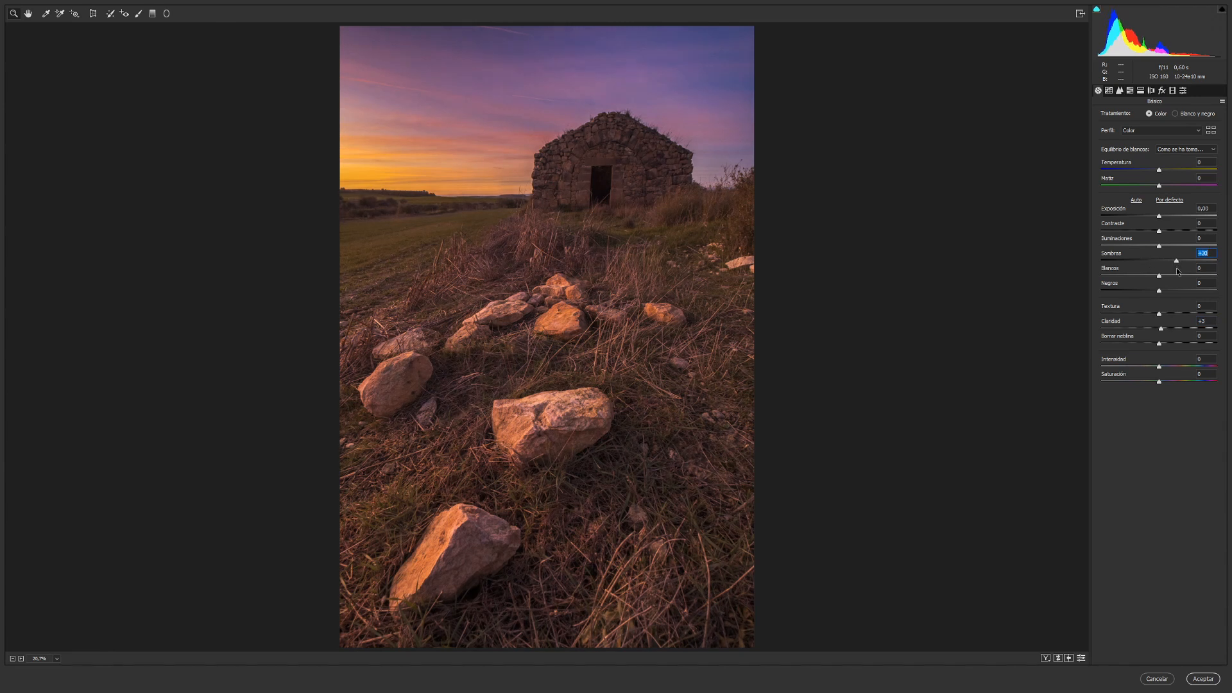
drag(1159, 253, 1129, 267)
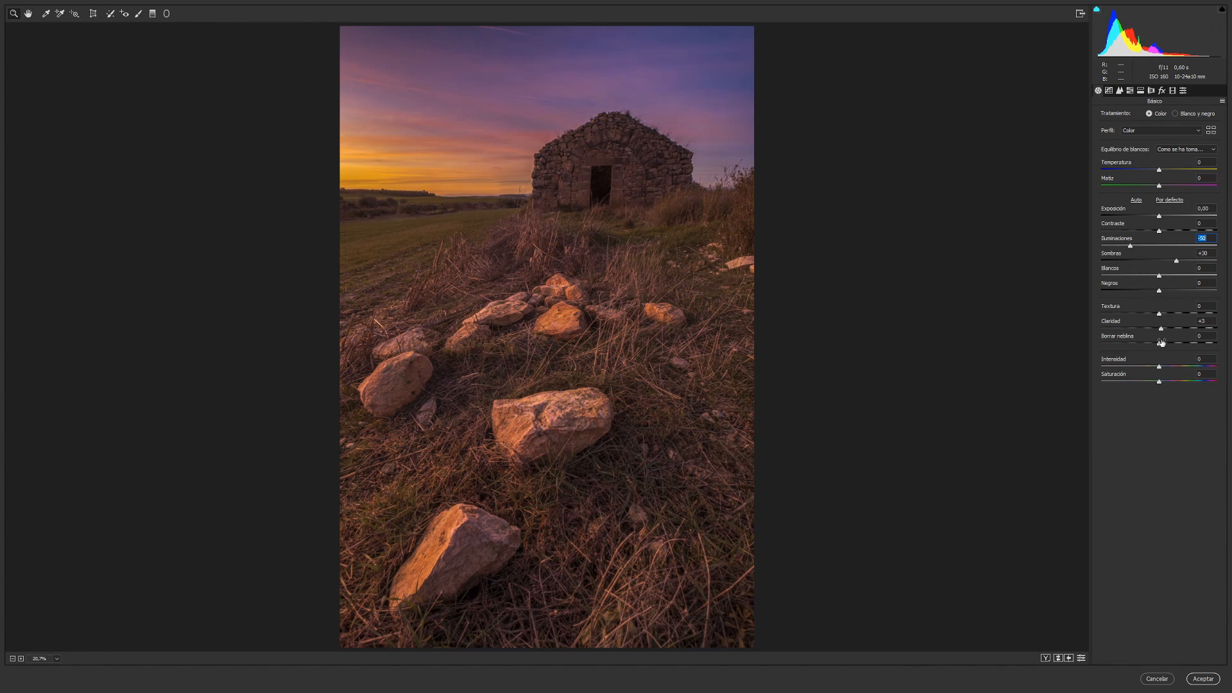
drag(1162, 345, 1170, 347)
drag(1159, 369, 1156, 372)
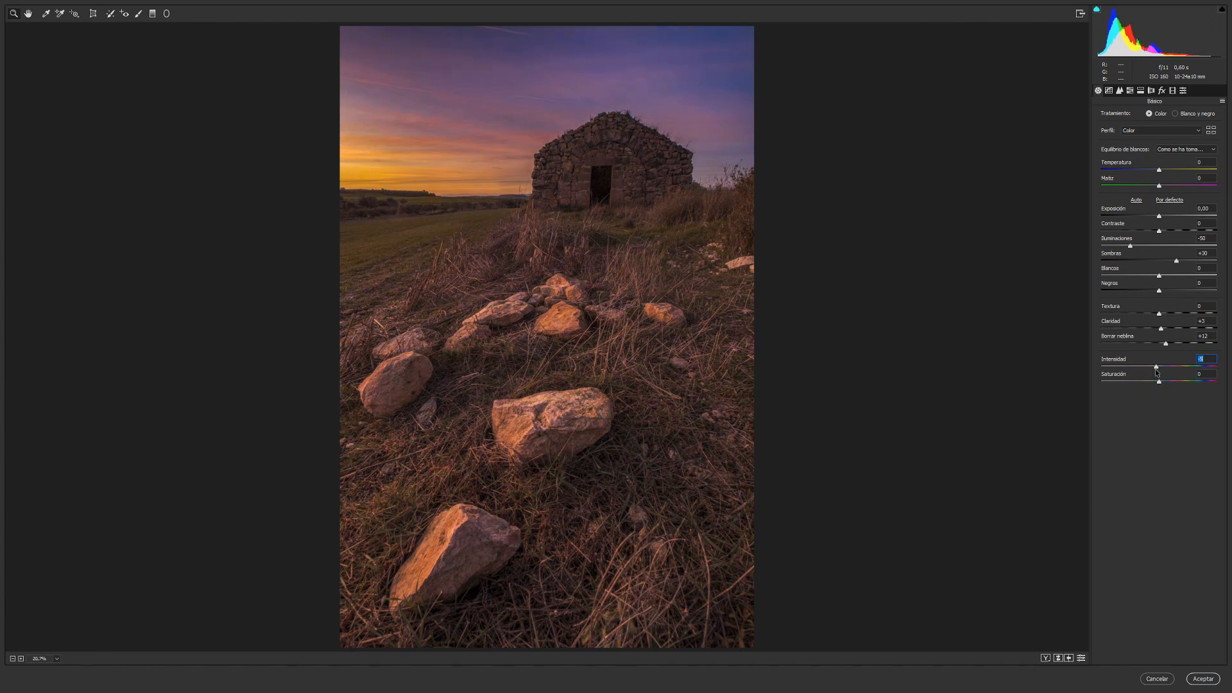
Slightly raise the orange and purple saturation in the HSL adjustments, apply the filter, and compare the image with and without it
click(1131, 91)
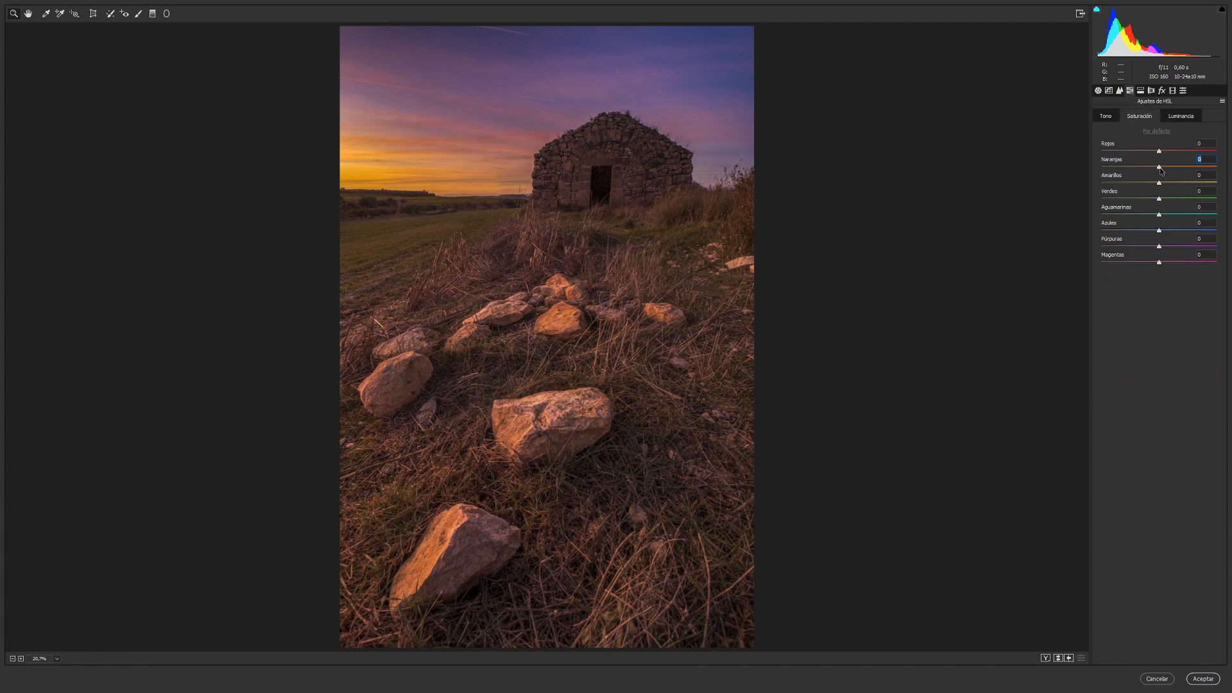
drag(1160, 170, 1166, 170)
drag(1161, 248, 1167, 248)
click(1203, 679)
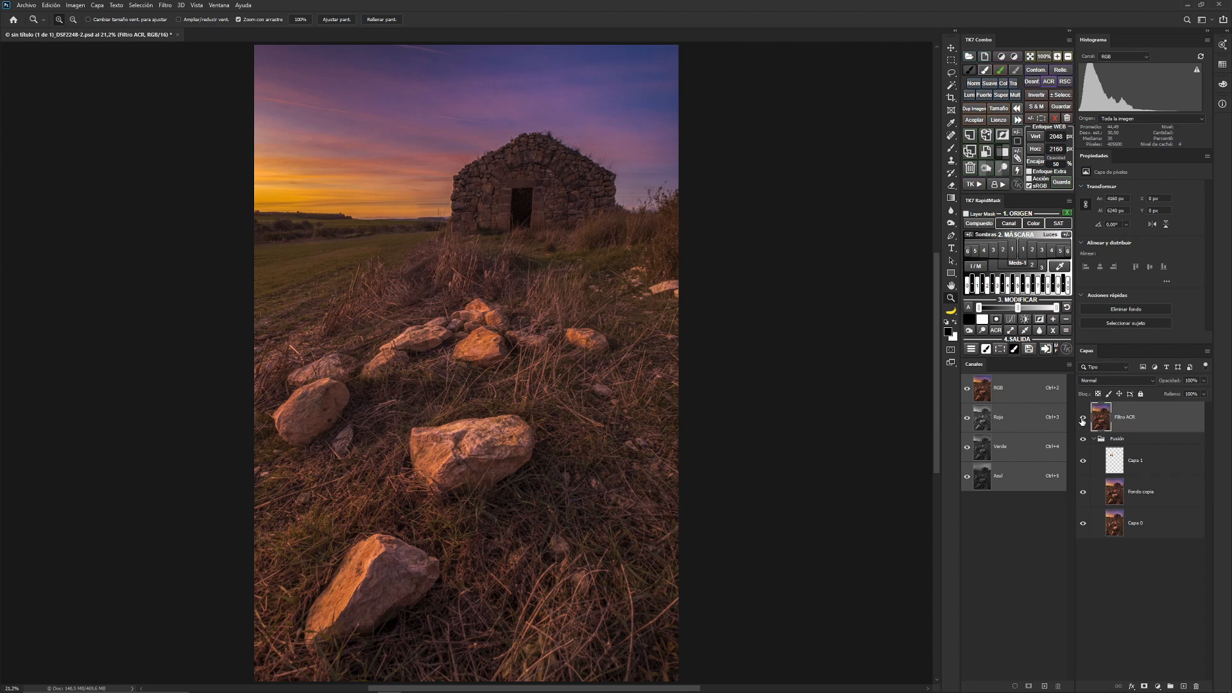
click(1082, 418)
click(1083, 418)
Add a Levels adjustment through a composite Midtones-1 luminosity mask, with black input about 18 and midtones about 0.90
click(975, 225)
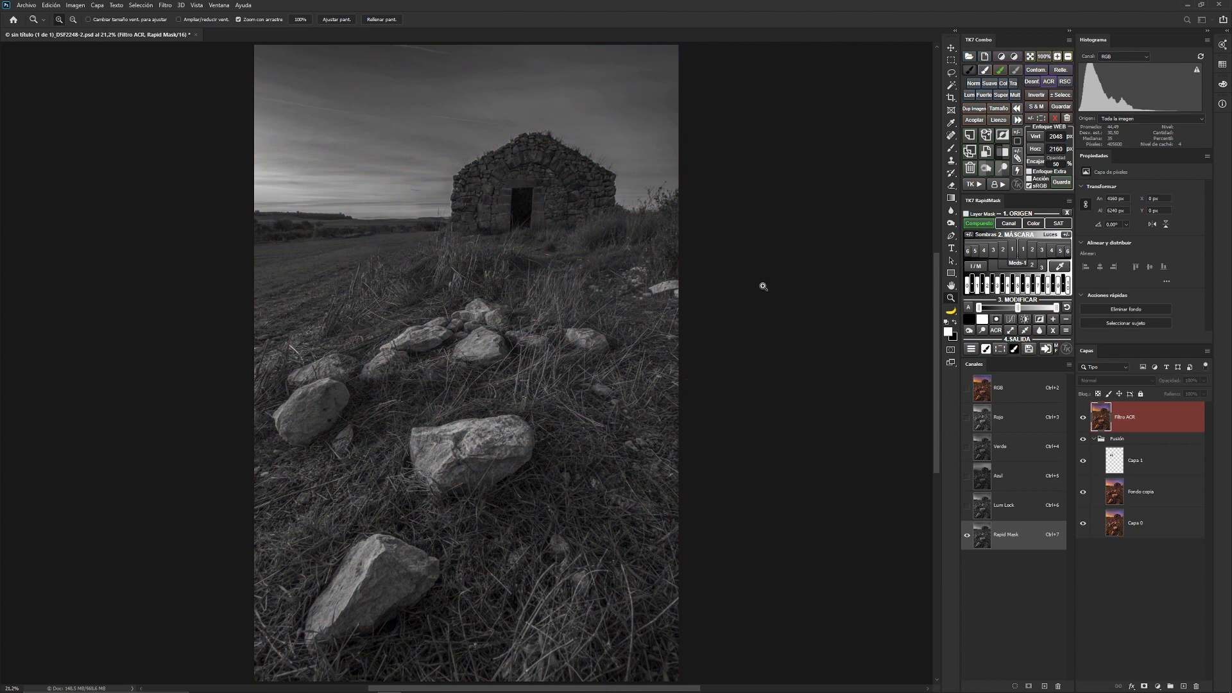
click(1017, 262)
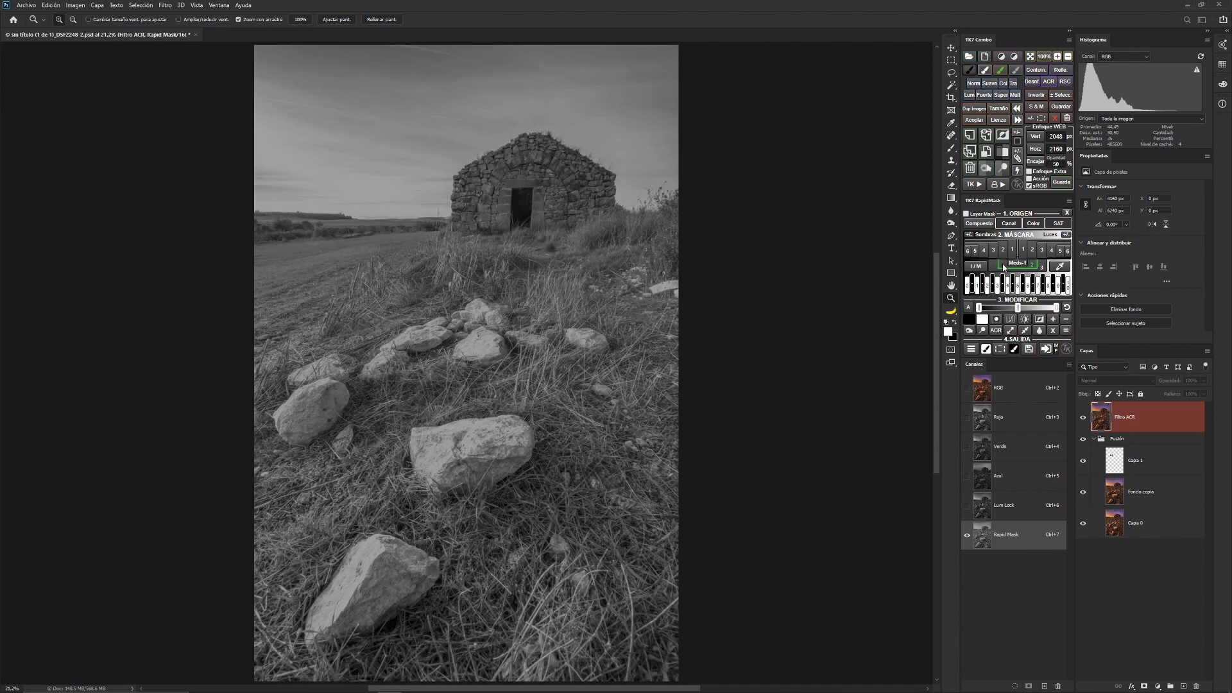
click(970, 350)
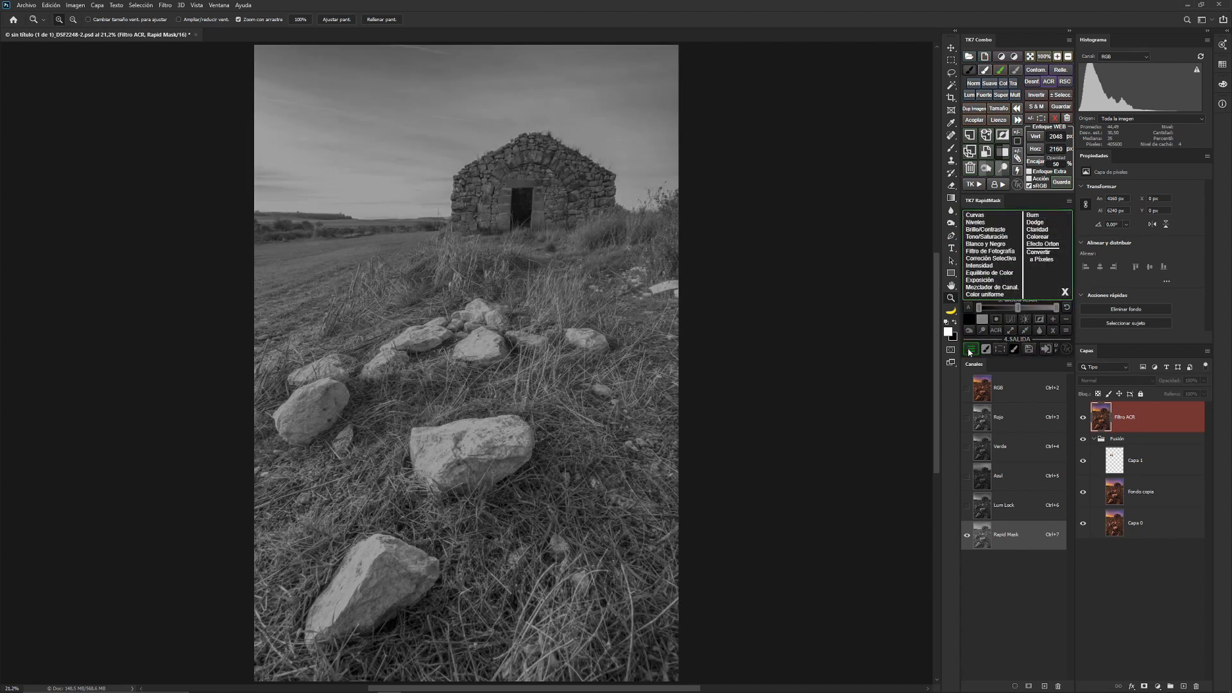
click(978, 224)
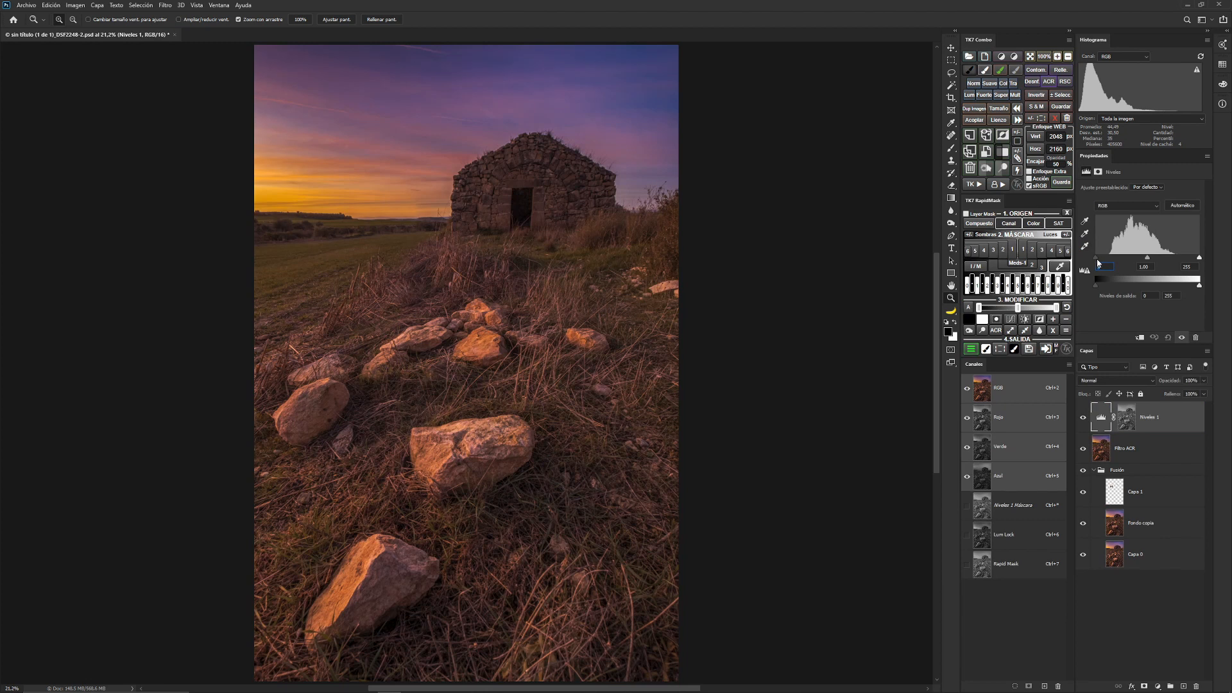
drag(1097, 263, 1155, 260)
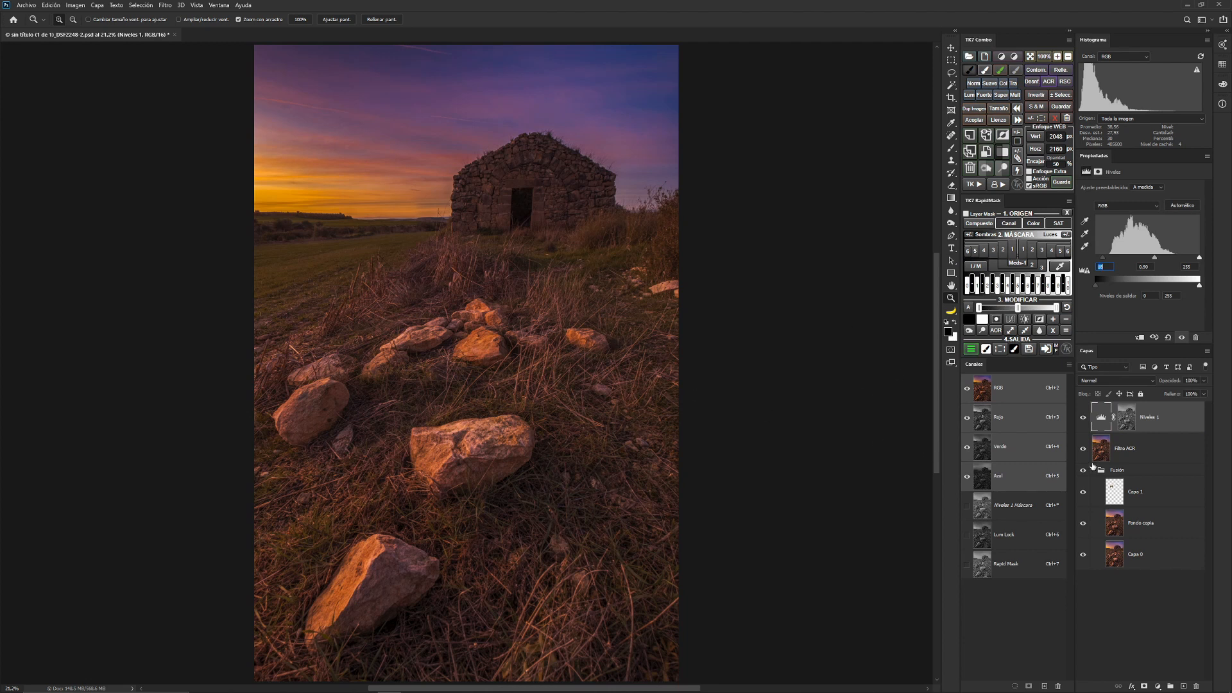
Blend the Levels layer in Luminosity mode, lower its opacity to about 35%, and compare the image with and without it
click(1095, 384)
click(1103, 613)
click(1204, 381)
drag(1196, 396, 1176, 403)
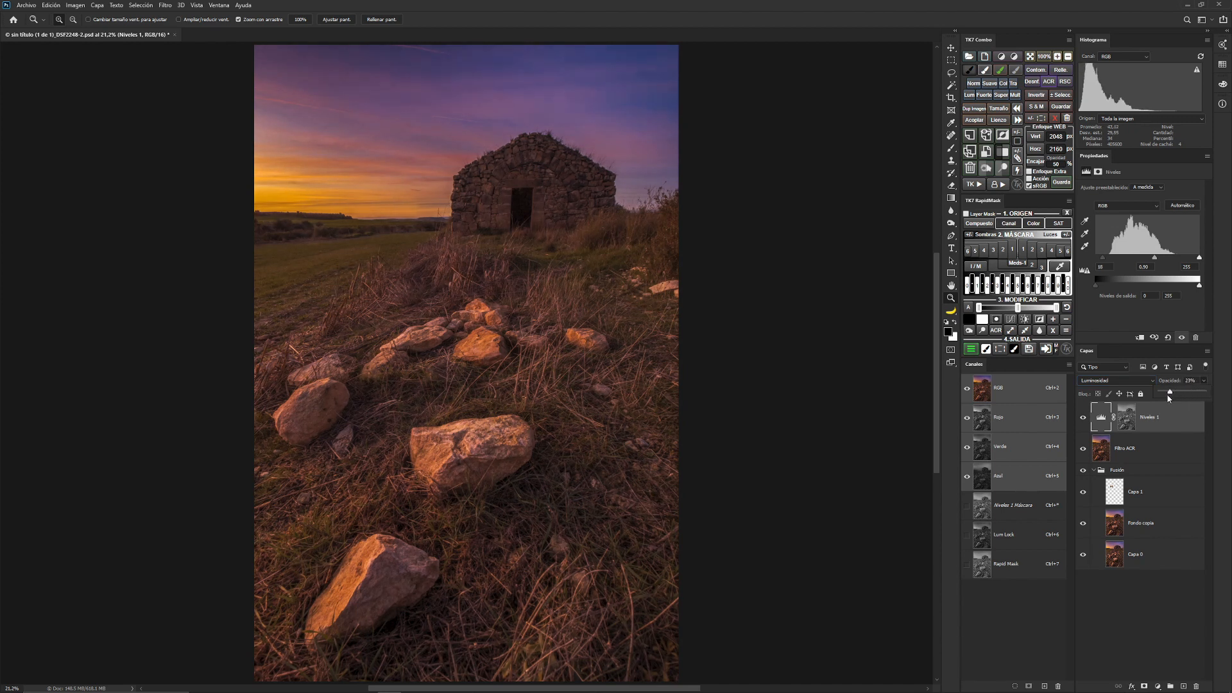
click(1084, 419)
click(1084, 419)
click(1203, 382)
click(1085, 419)
click(1086, 419)
Run the Clarity action with its suggested High Pass radius and compare the effect close up on the front rock
click(978, 184)
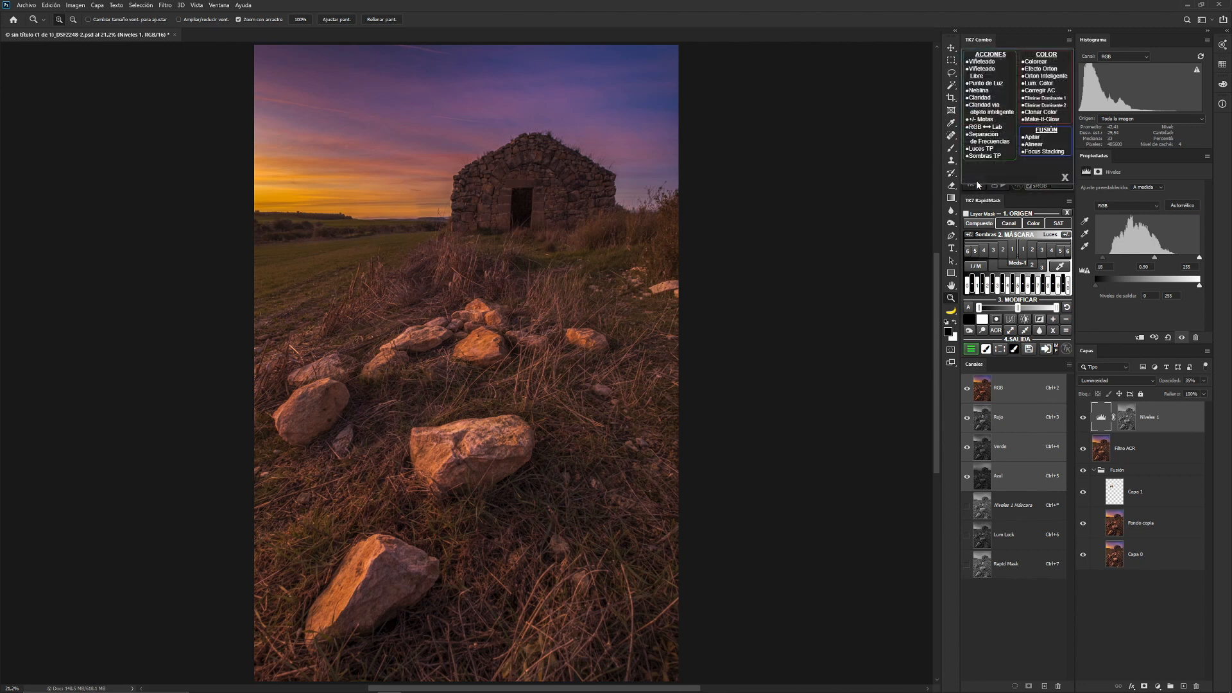
click(979, 99)
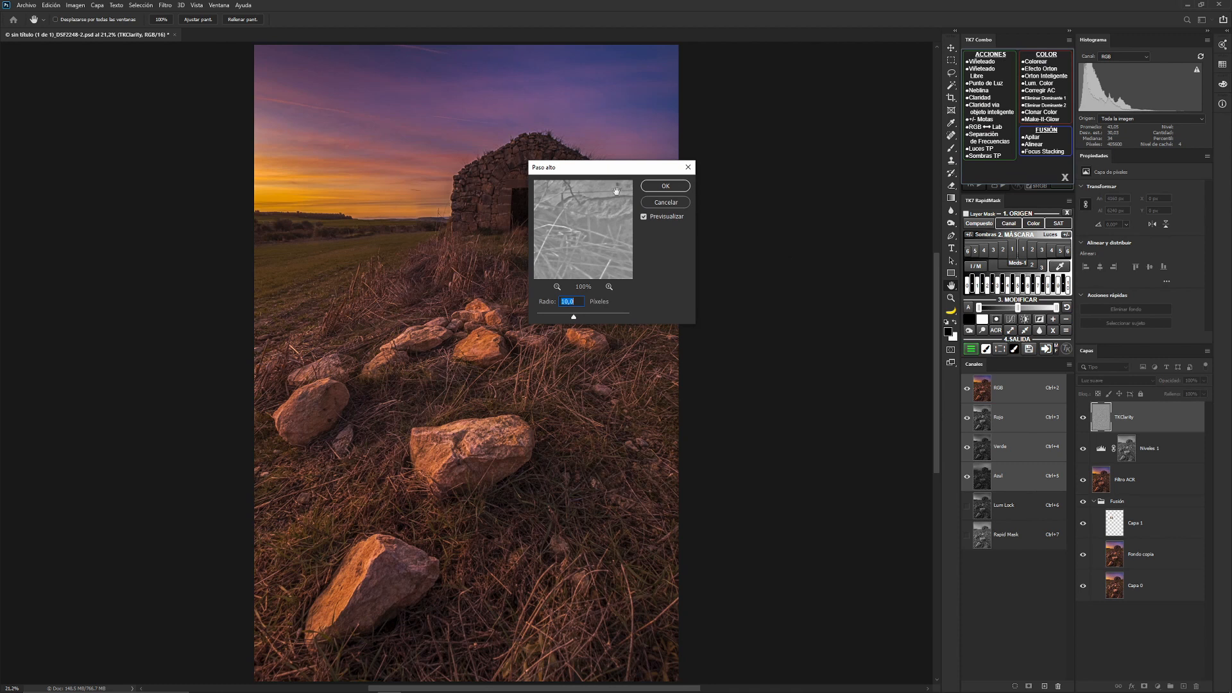
click(664, 186)
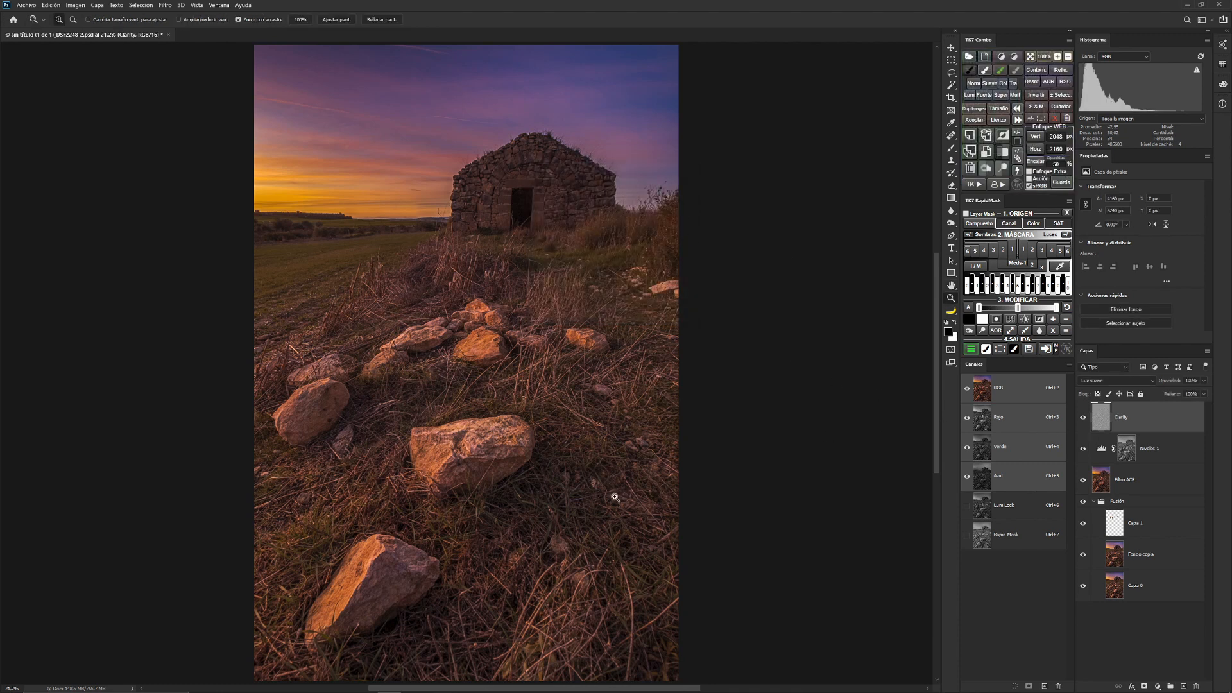
key(ctrl+1)
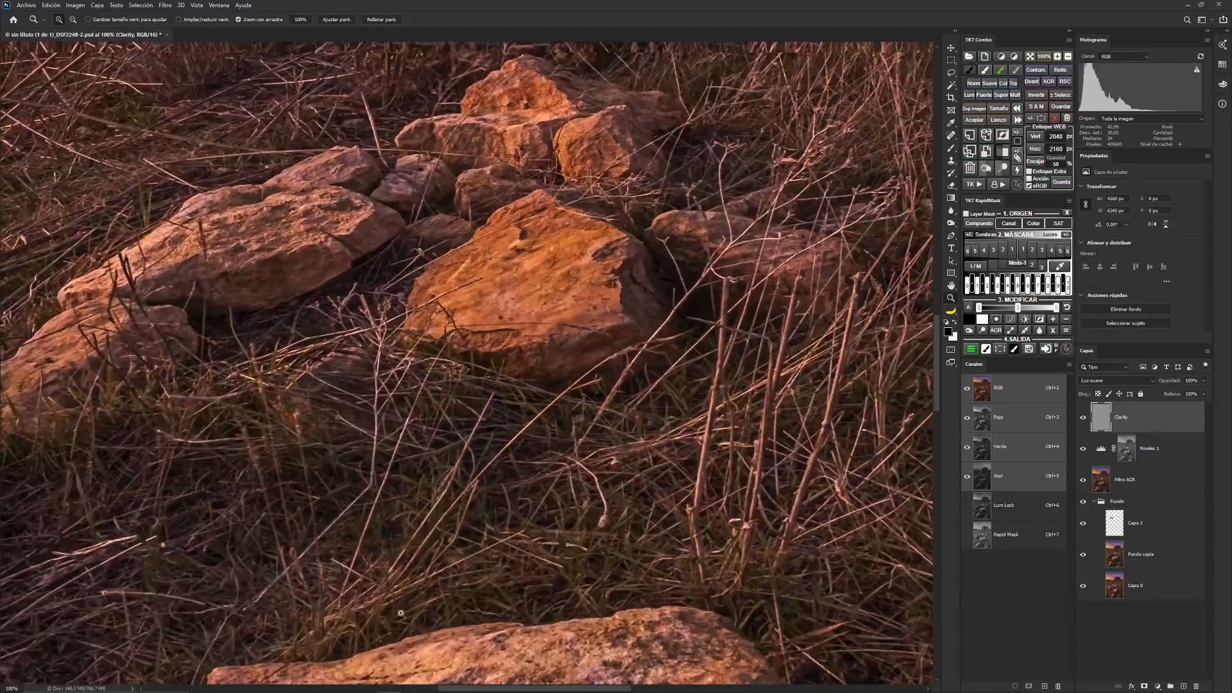
drag(387, 642, 469, 16)
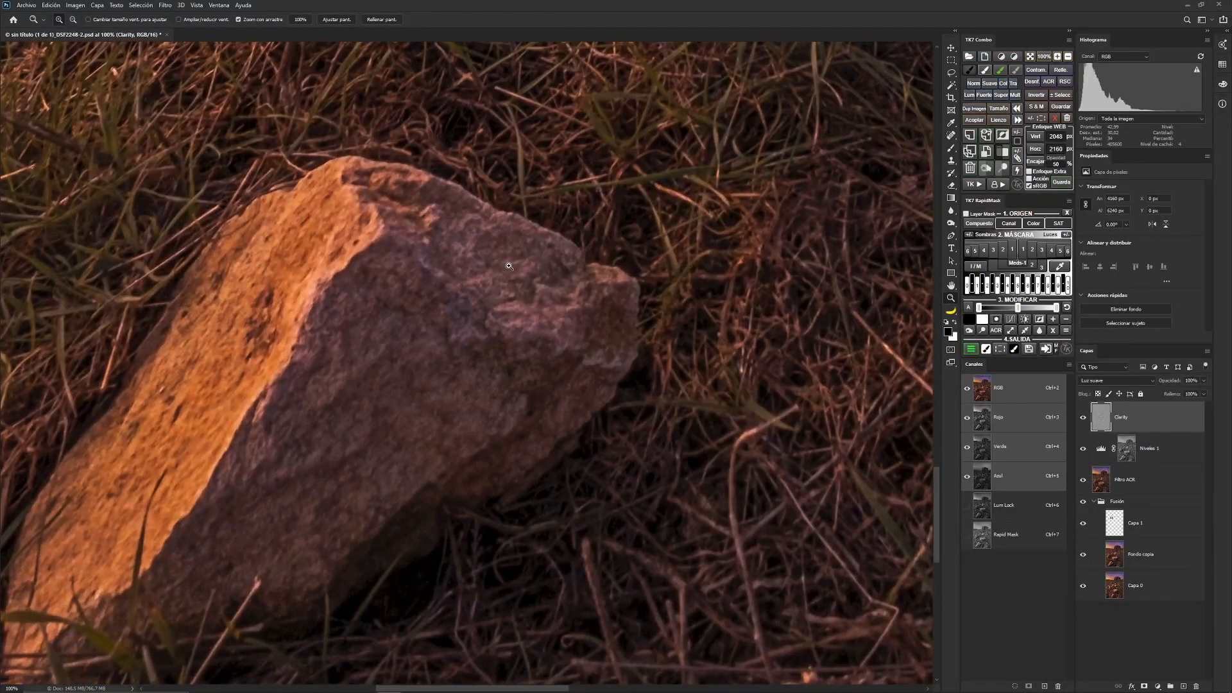
key(ctrl+minus)
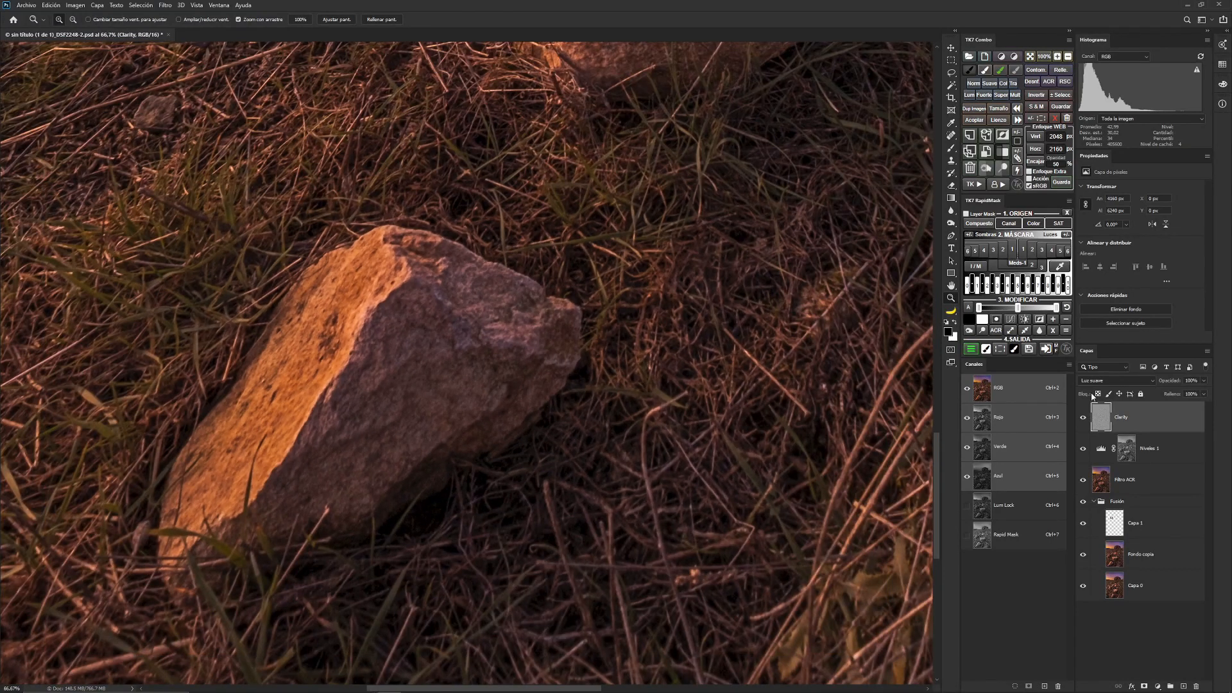
click(1082, 421)
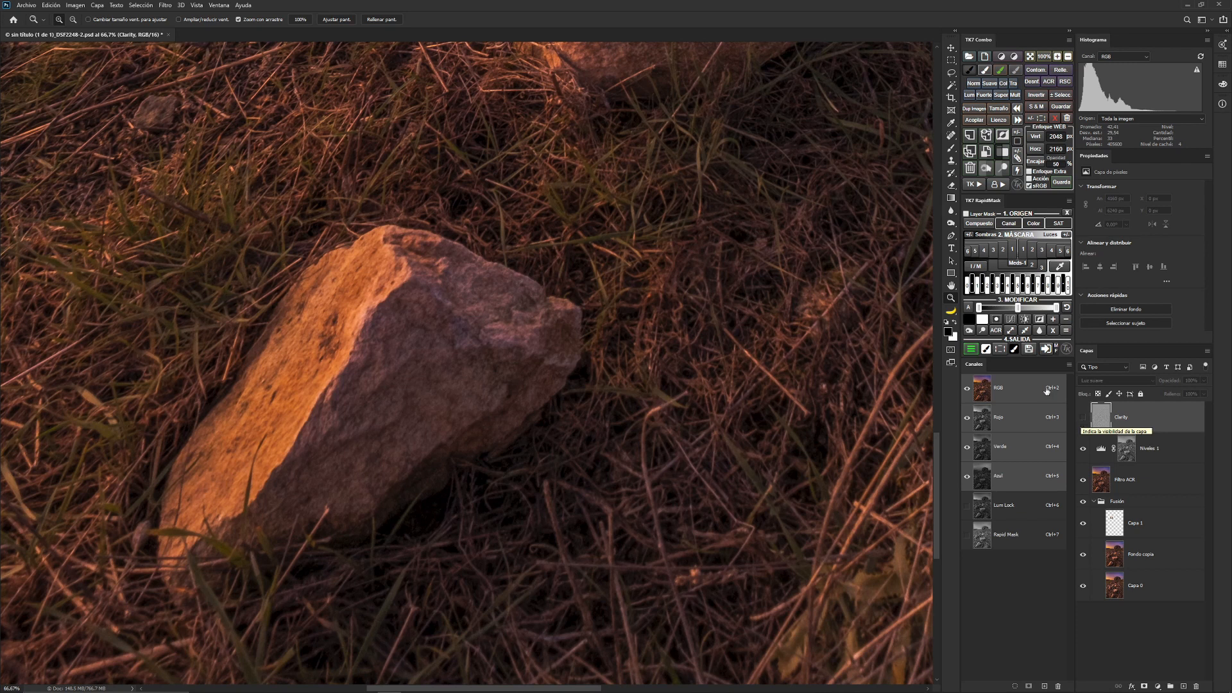
Add a layer mask to the Clarity layer, fill it with a composite shadows luminosity mask, and check the layer's effect
click(966, 214)
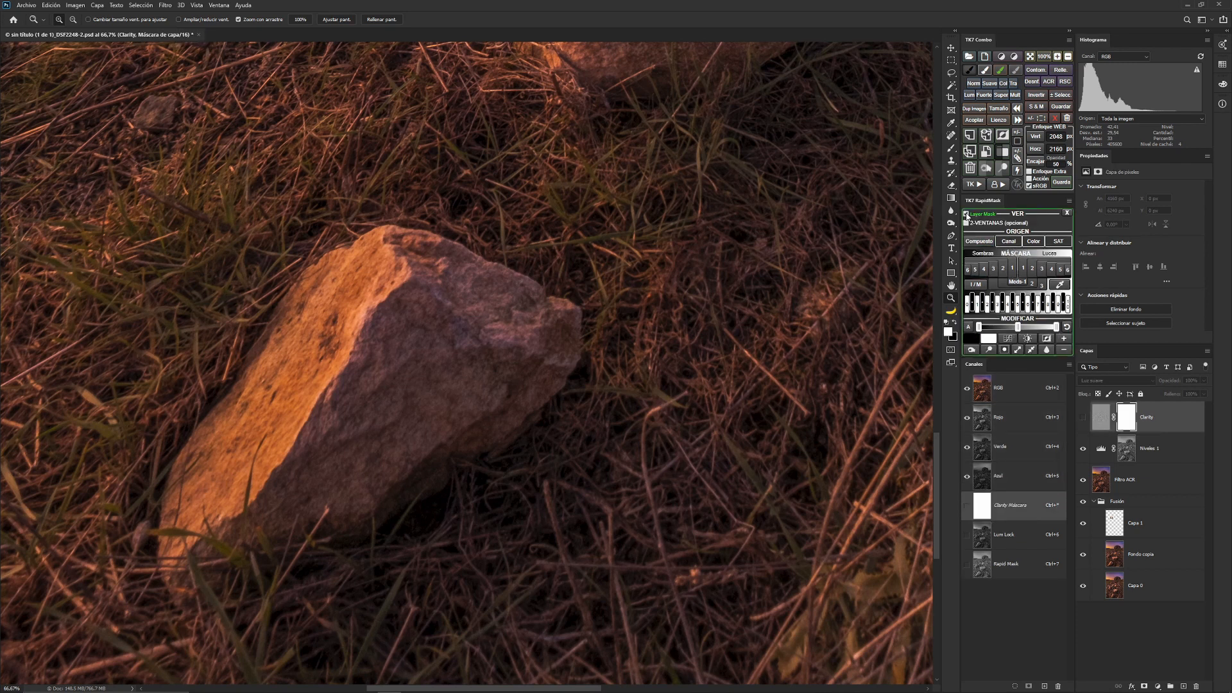
click(976, 243)
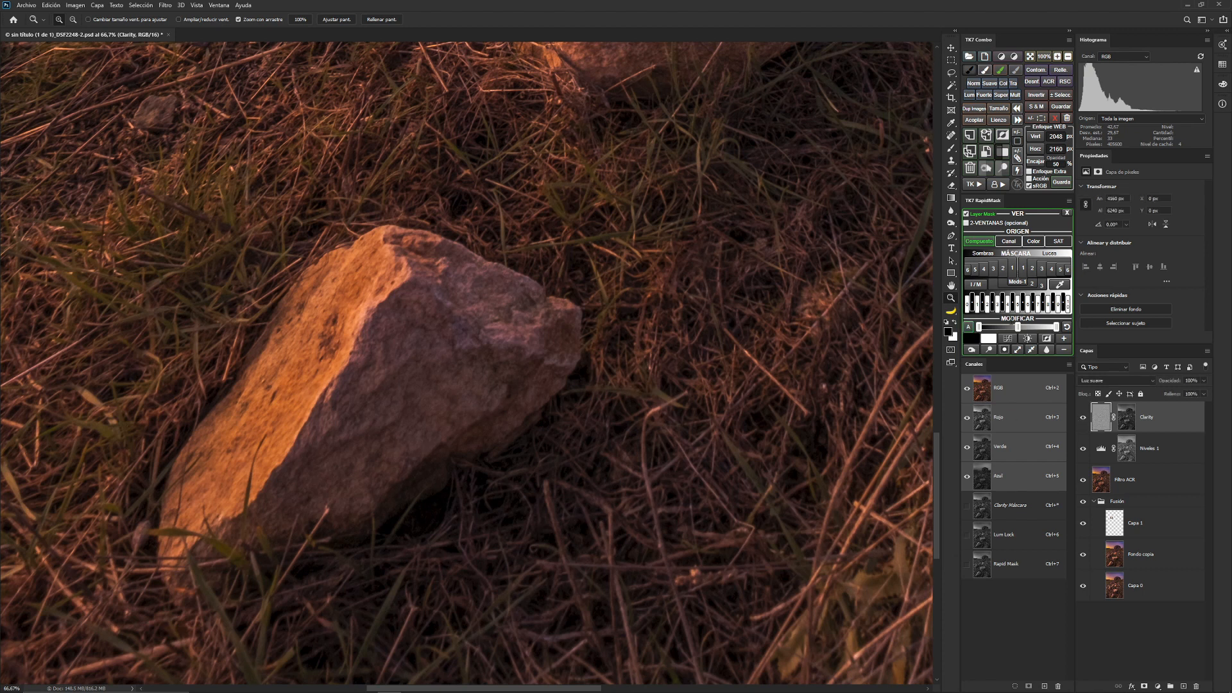
click(1084, 419)
click(1010, 270)
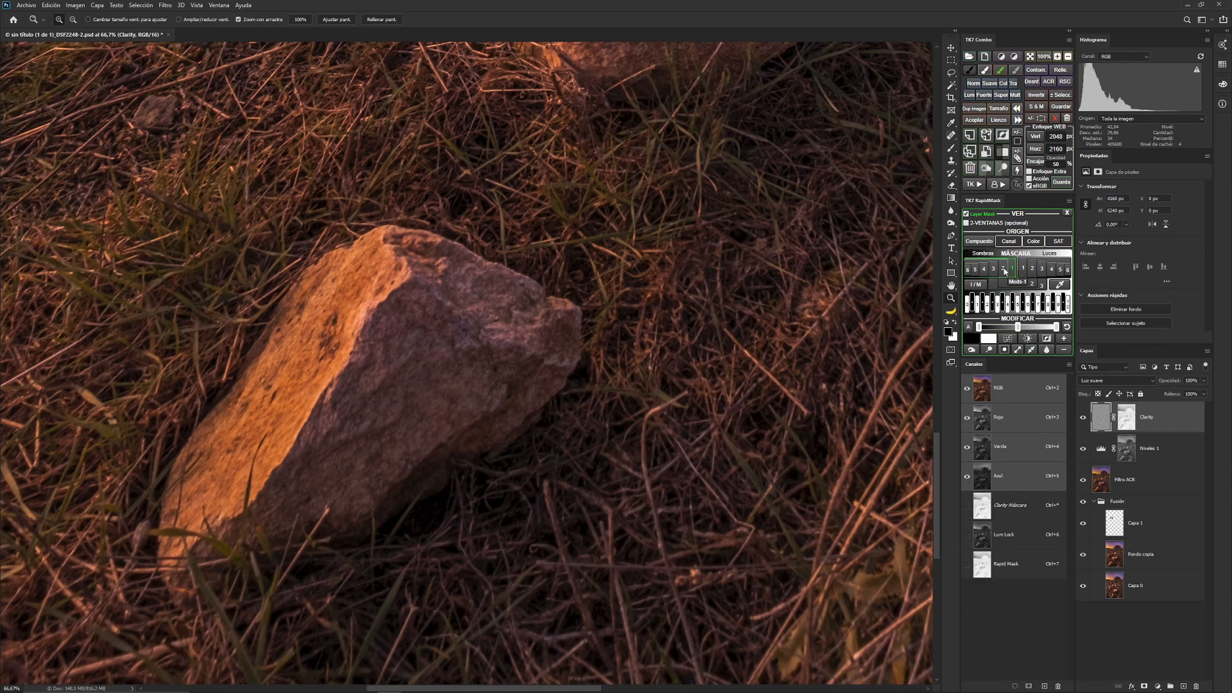
Try the composite Shadows-2 mask on the Clarity layer, settle on Shadows-1, and compare the layer's effect close up
click(1005, 270)
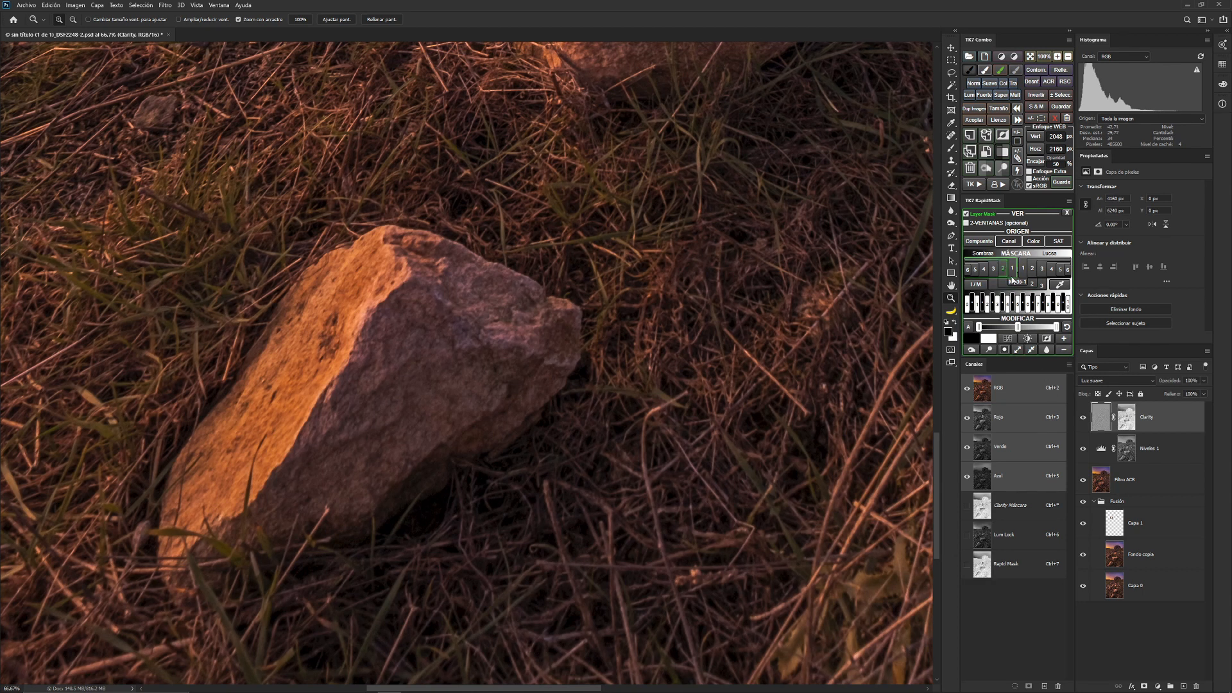
click(1012, 272)
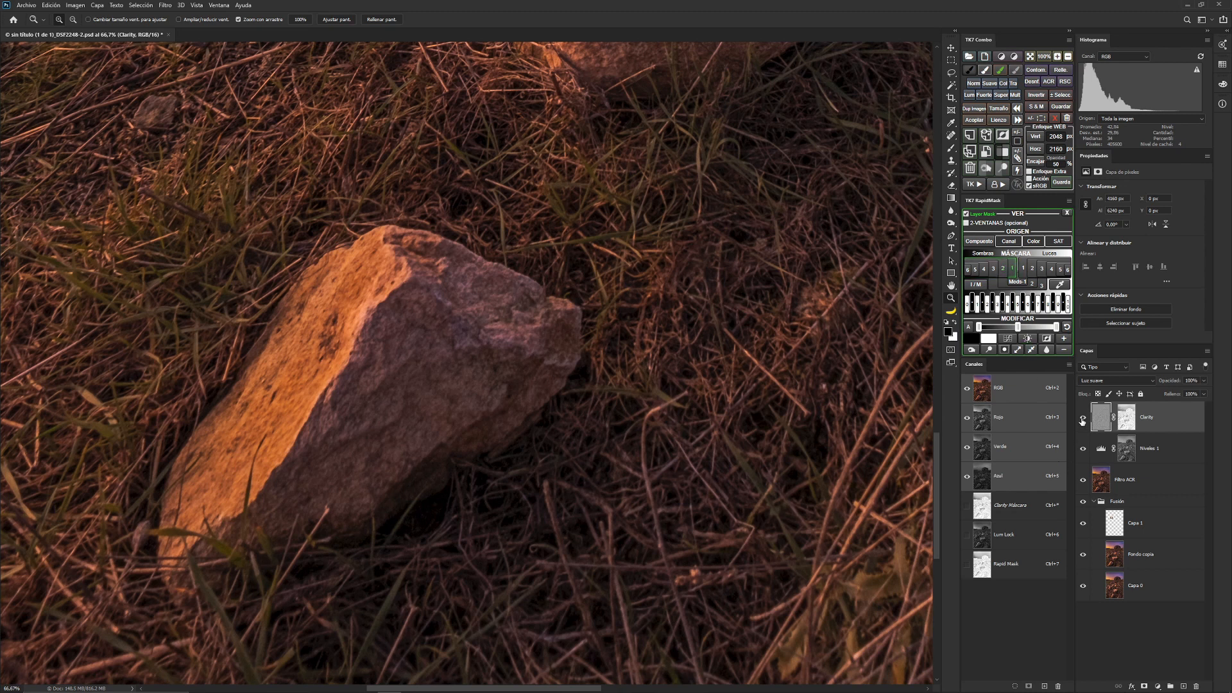
click(1083, 419)
click(1083, 419)
click(1082, 419)
click(1083, 419)
click(1082, 419)
click(1083, 419)
click(966, 216)
Compare the whole image with and without the Clarity layer
key(ctrl+0)
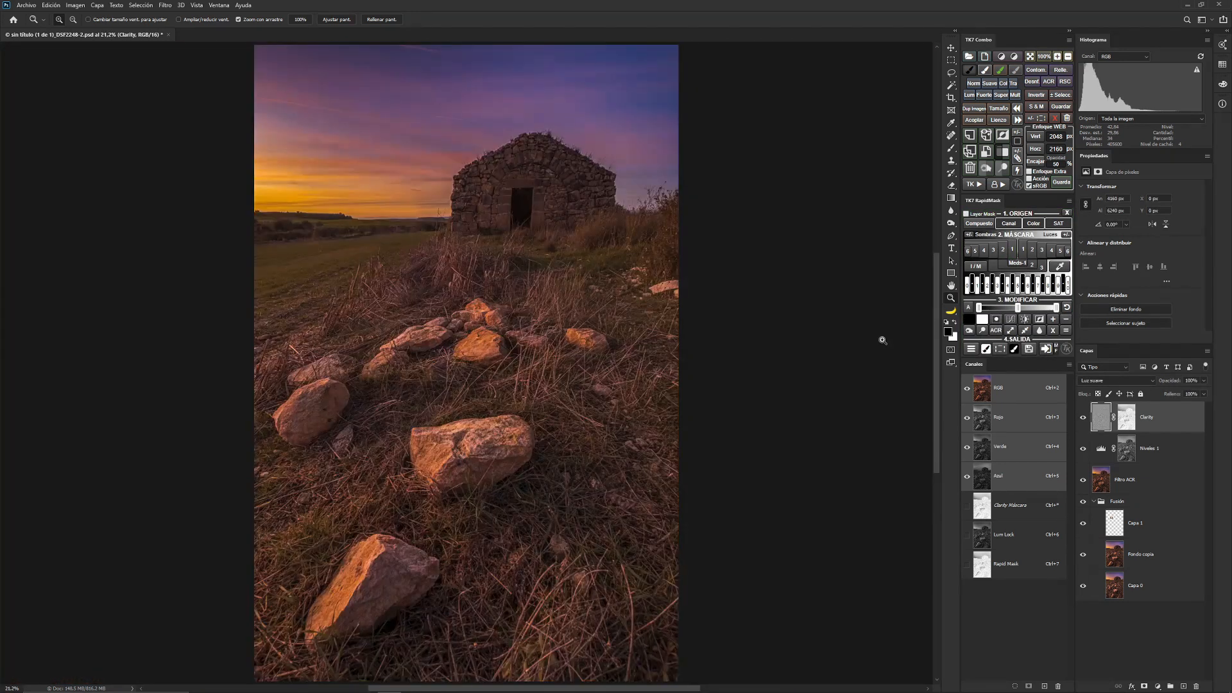
click(1083, 420)
click(1083, 420)
Place the Clarity layer in a black-masked group and reveal it with a white brush on the two front rocks, using 50% flow
click(999, 155)
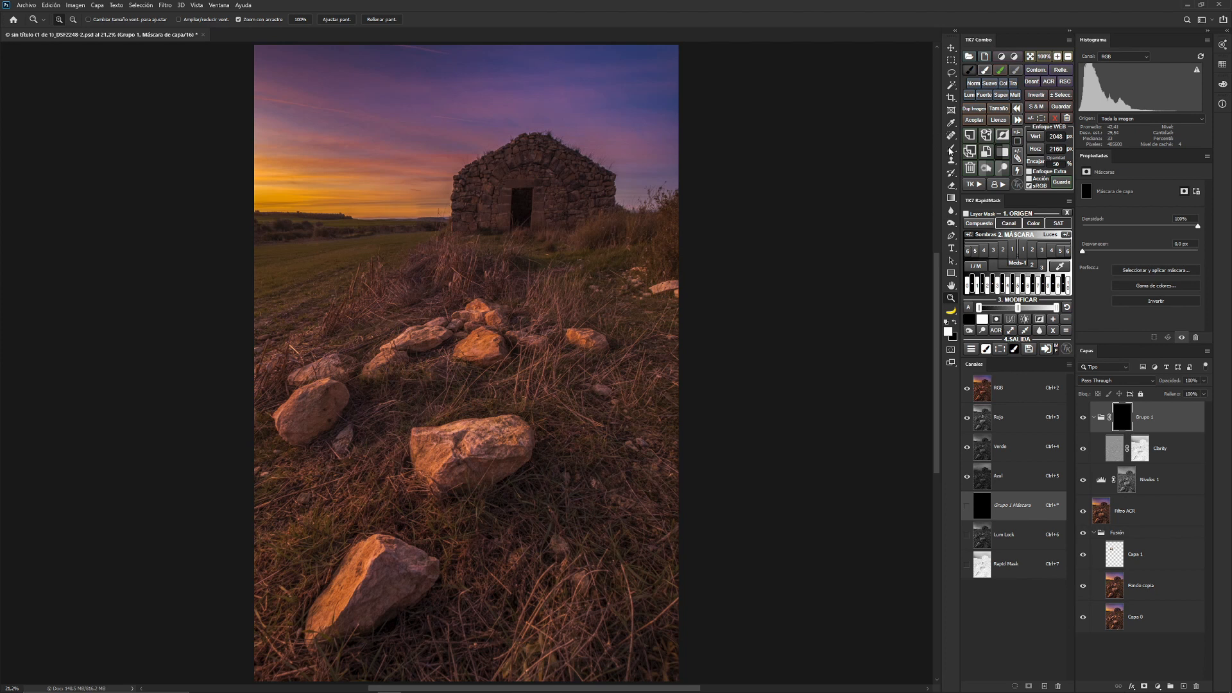
click(951, 148)
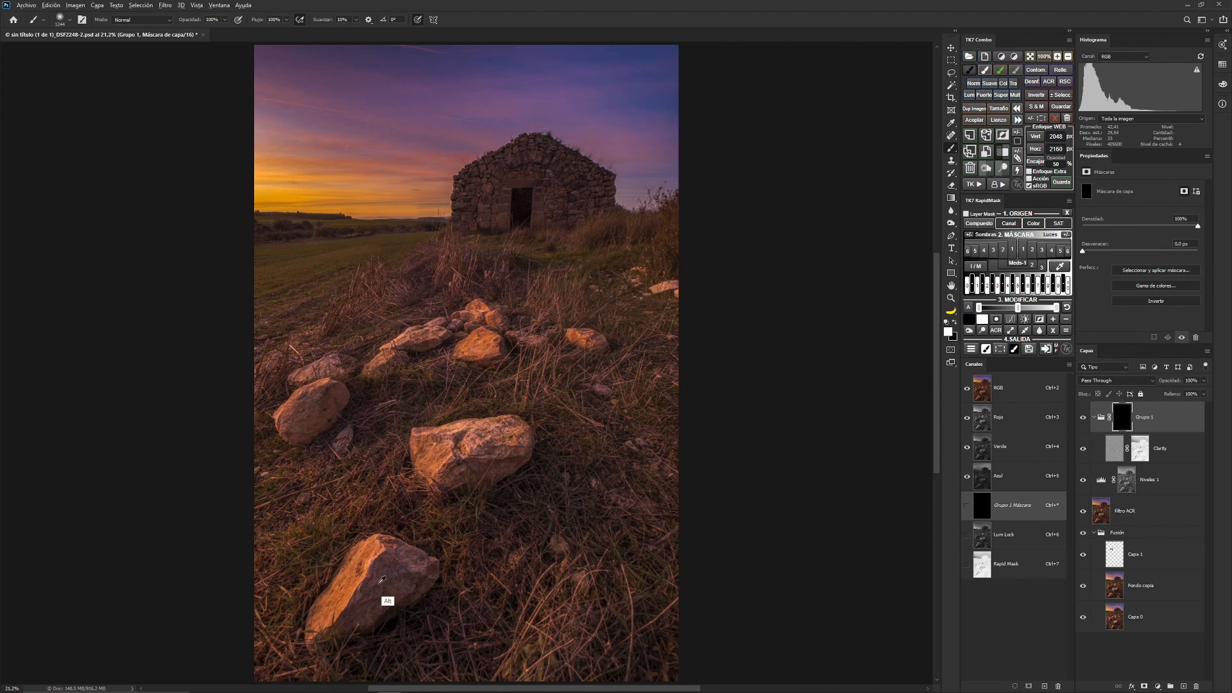
mouse_move(380, 583)
mouse_down()
mouse_move(406, 575)
mouse_move(258, 594)
mouse_move(413, 565)
mouse_move(379, 578)
mouse_move(366, 567)
mouse_up()
mouse_move(372, 592)
mouse_down()
mouse_move(343, 618)
mouse_move(404, 578)
mouse_move(361, 586)
mouse_up()
key(shift+5)
mouse_move(468, 454)
mouse_down()
mouse_move(430, 454)
mouse_move(453, 470)
mouse_move(475, 449)
mouse_move(458, 471)
mouse_up()
key(backslash)
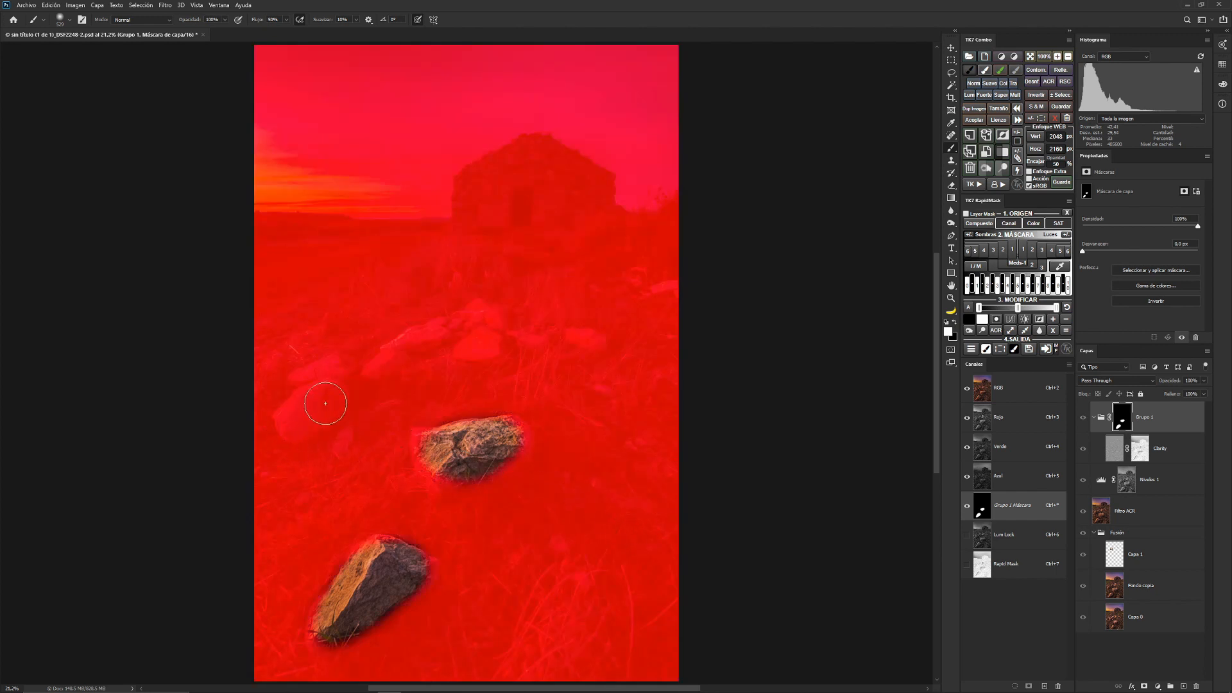
Paint the group mask white over the left, central and small right-hand rocks, trimming spill around the central stones with black
mouse_move(322, 404)
mouse_down()
mouse_move(292, 415)
mouse_move(317, 415)
mouse_move(328, 400)
mouse_move(301, 422)
mouse_move(328, 391)
mouse_move(285, 423)
mouse_move(334, 370)
mouse_up()
mouse_move(491, 343)
mouse_down()
mouse_move(436, 330)
mouse_move(467, 313)
mouse_move(391, 353)
mouse_move(512, 309)
mouse_move(447, 320)
mouse_move(444, 289)
mouse_move(453, 296)
mouse_move(430, 306)
mouse_move(453, 300)
mouse_move(413, 333)
mouse_move(418, 320)
mouse_move(388, 330)
mouse_up()
key(x)
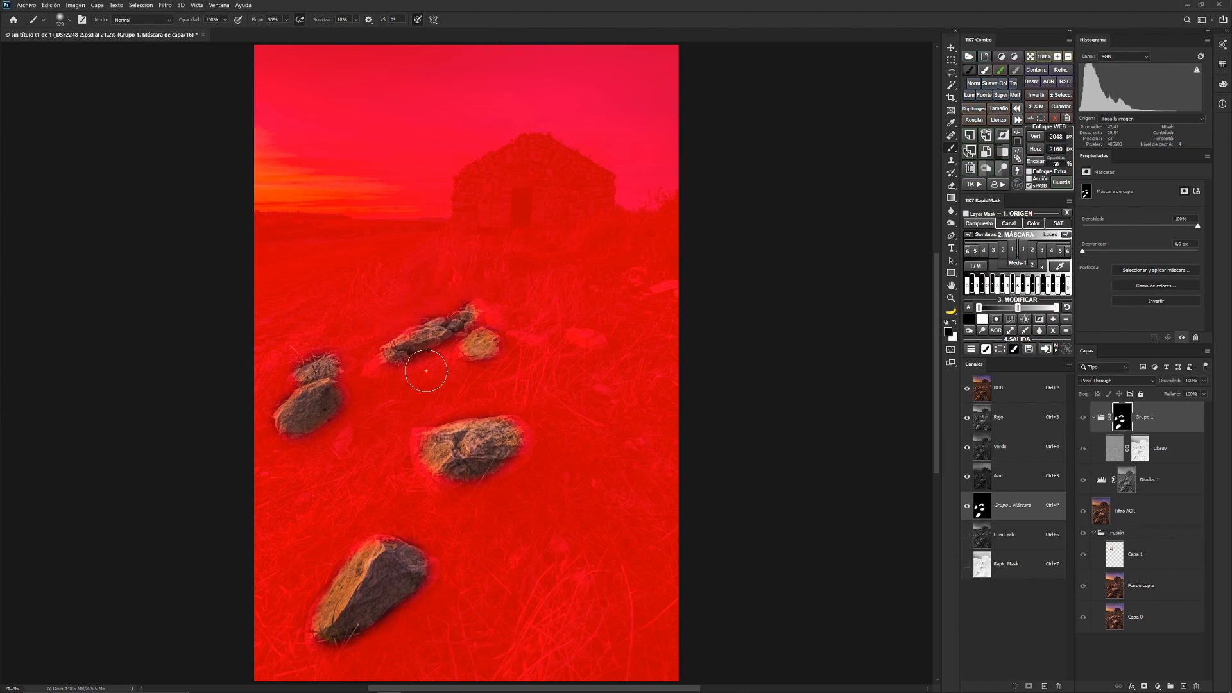
drag(426, 370, 413, 355)
key(x)
mouse_move(585, 335)
mouse_down()
mouse_move(666, 345)
mouse_move(641, 344)
mouse_up()
Clean the mask edges around the small right-hand rock with black and fill in the neighbouring central rock with white
key(z)
key(b)
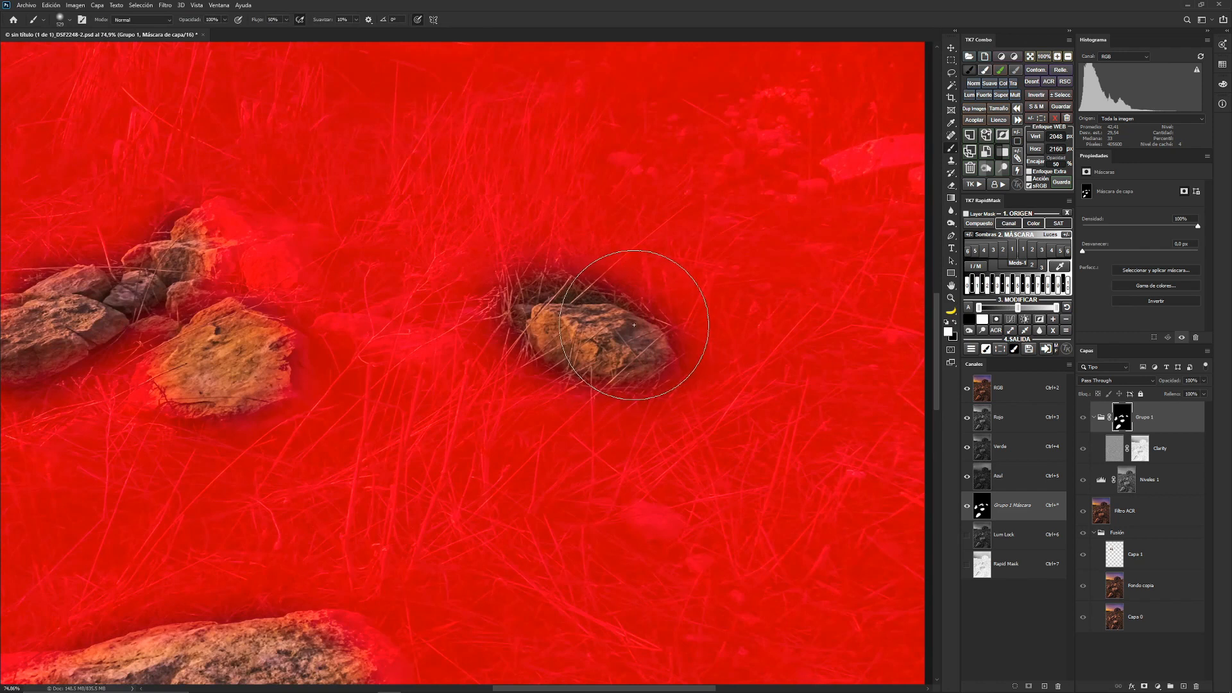
key(x)
drag(587, 223, 536, 232)
mouse_move(580, 280)
mouse_down()
mouse_move(543, 281)
mouse_move(495, 352)
mouse_move(586, 388)
mouse_move(661, 399)
mouse_move(709, 370)
mouse_up()
key(x)
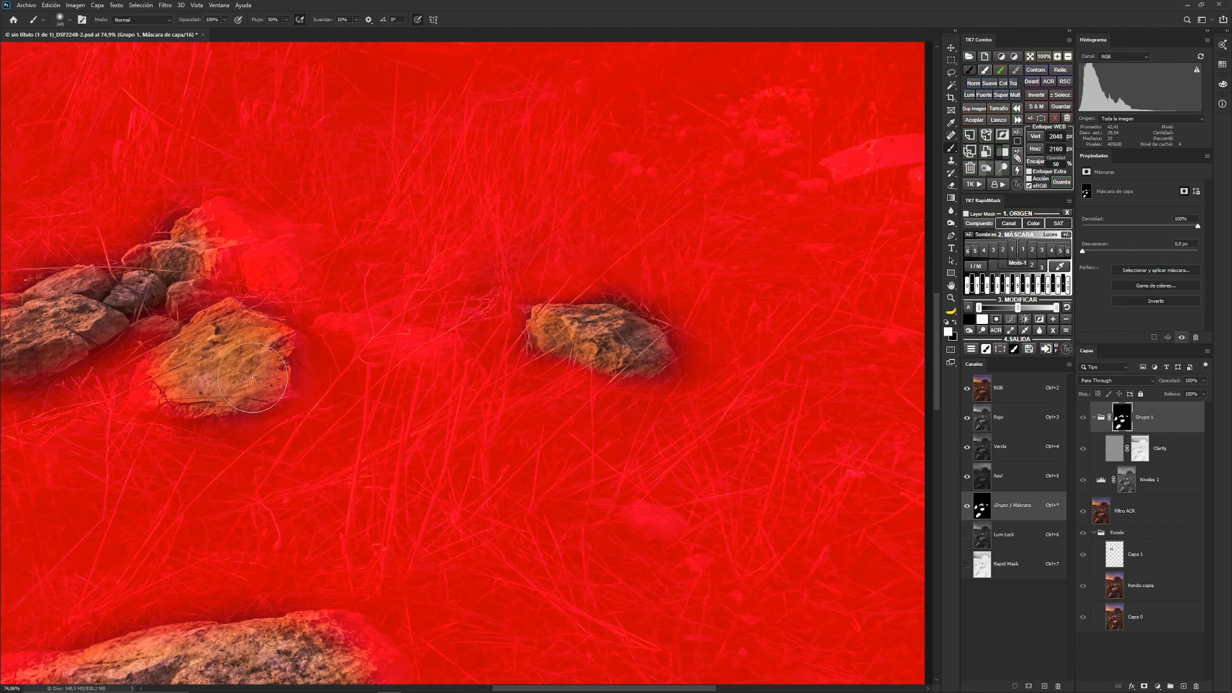
mouse_move(268, 367)
mouse_down()
mouse_move(245, 326)
mouse_move(281, 364)
mouse_move(261, 368)
mouse_up()
Complete the white mask coverage up to the edges of the left-hand rocks and the large middle rock
key(space)
drag(193, 333, 445, 311)
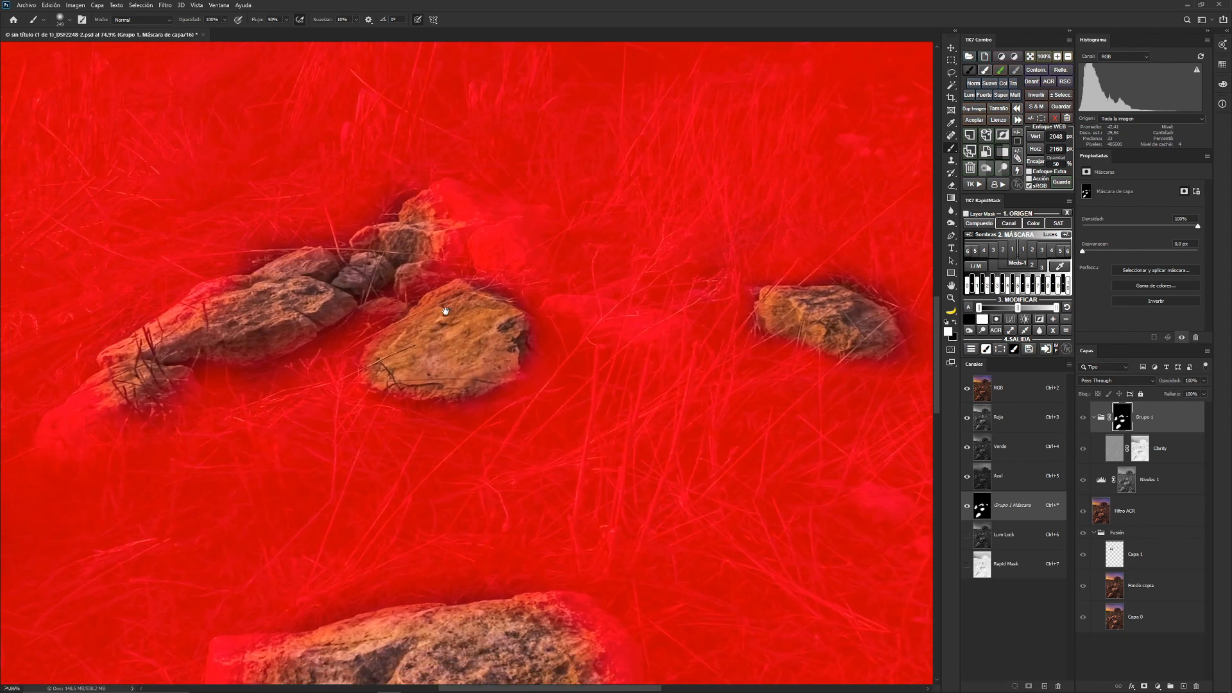
mouse_move(352, 252)
mouse_down()
mouse_move(268, 327)
mouse_move(248, 365)
mouse_move(205, 371)
mouse_move(248, 335)
mouse_move(282, 347)
mouse_move(369, 287)
mouse_move(599, 230)
mouse_up()
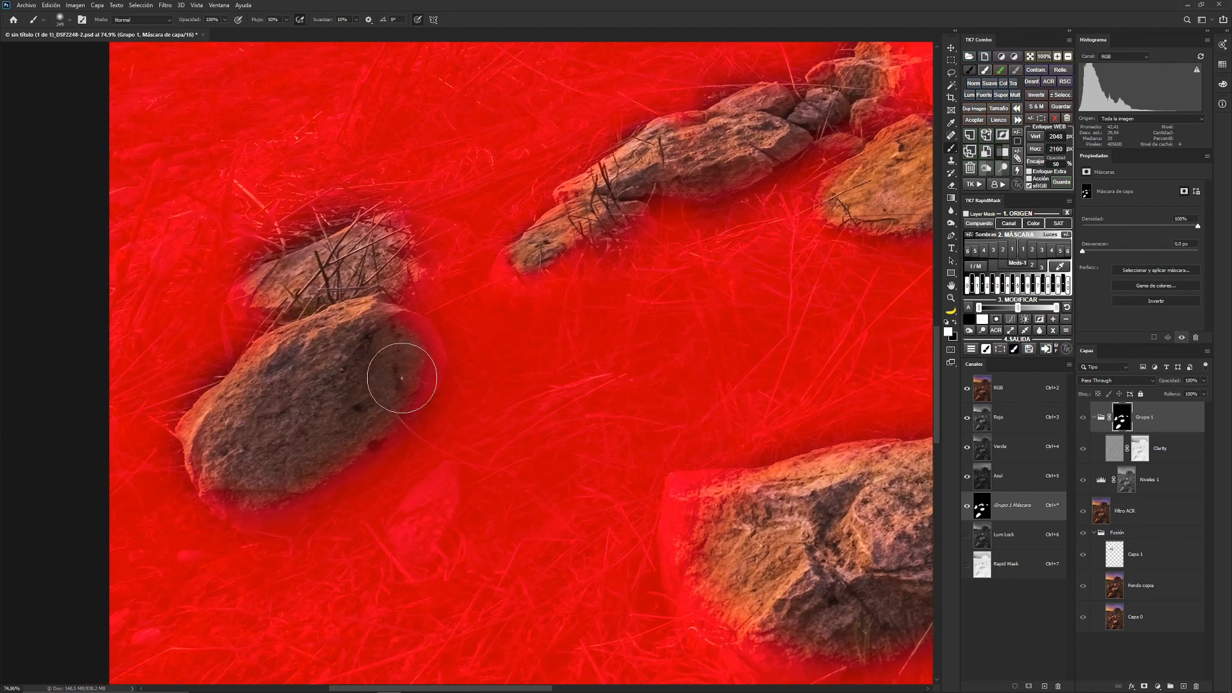
drag(289, 328, 263, 320)
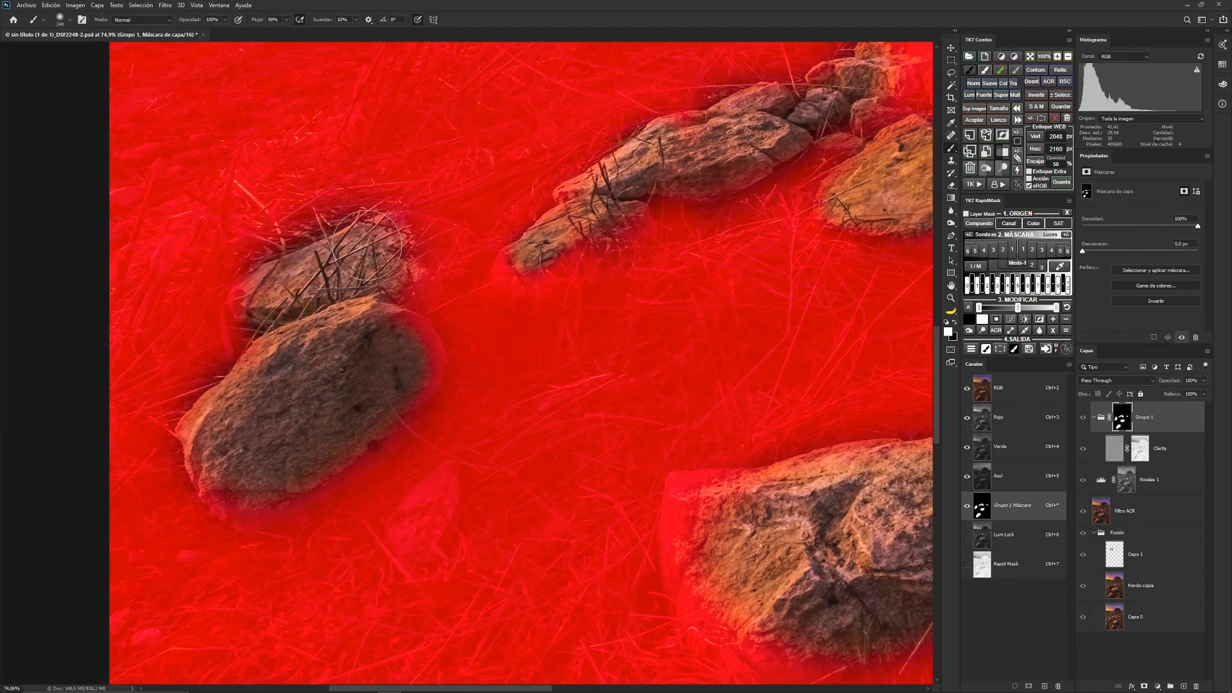
mouse_move(390, 343)
mouse_down()
mouse_move(351, 415)
mouse_move(268, 465)
mouse_move(234, 437)
mouse_move(257, 465)
mouse_move(241, 487)
mouse_move(216, 433)
mouse_up()
mouse_move(829, 516)
mouse_down()
mouse_move(624, 366)
mouse_move(501, 340)
mouse_move(479, 385)
mouse_move(486, 443)
mouse_move(544, 507)
mouse_move(659, 460)
mouse_up()
mouse_move(766, 341)
mouse_down()
mouse_move(824, 309)
mouse_move(826, 365)
mouse_move(833, 373)
mouse_move(840, 346)
mouse_move(853, 356)
mouse_move(730, 456)
mouse_up()
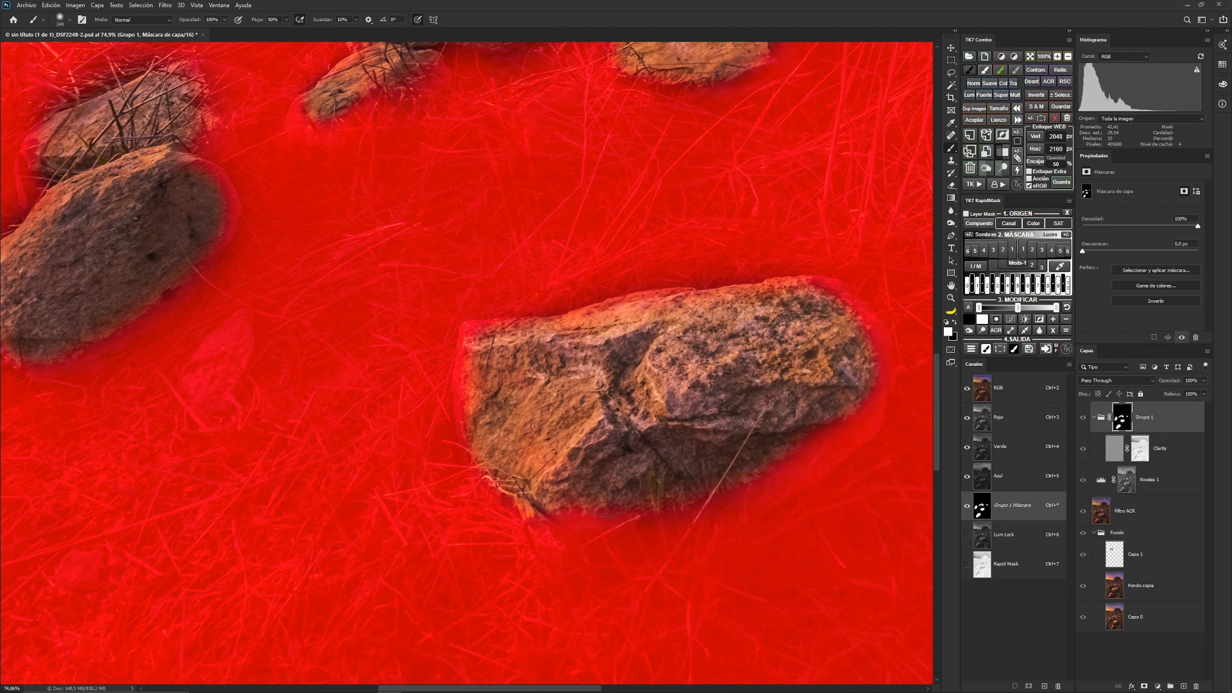
mouse_move(605, 480)
mouse_down()
mouse_move(507, 443)
mouse_move(488, 366)
mouse_move(682, 382)
mouse_up()
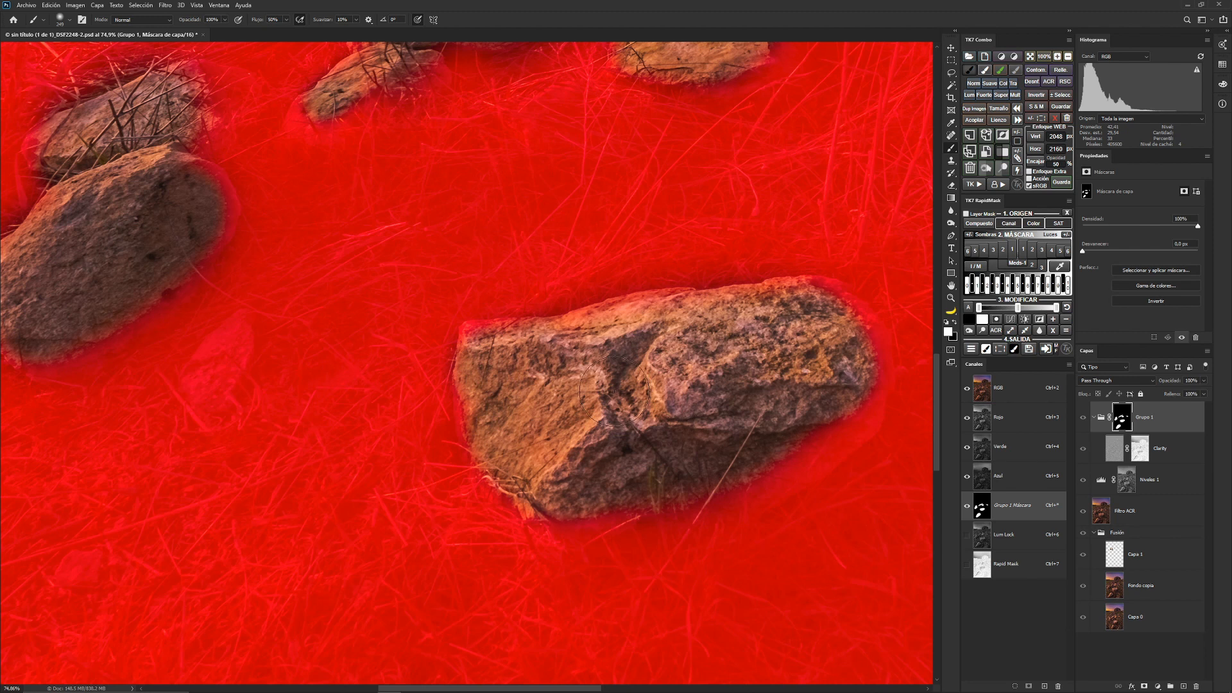
Hide the mask overlay and compare the whole image with and without the masked Clarity group
key(ctrl+0)
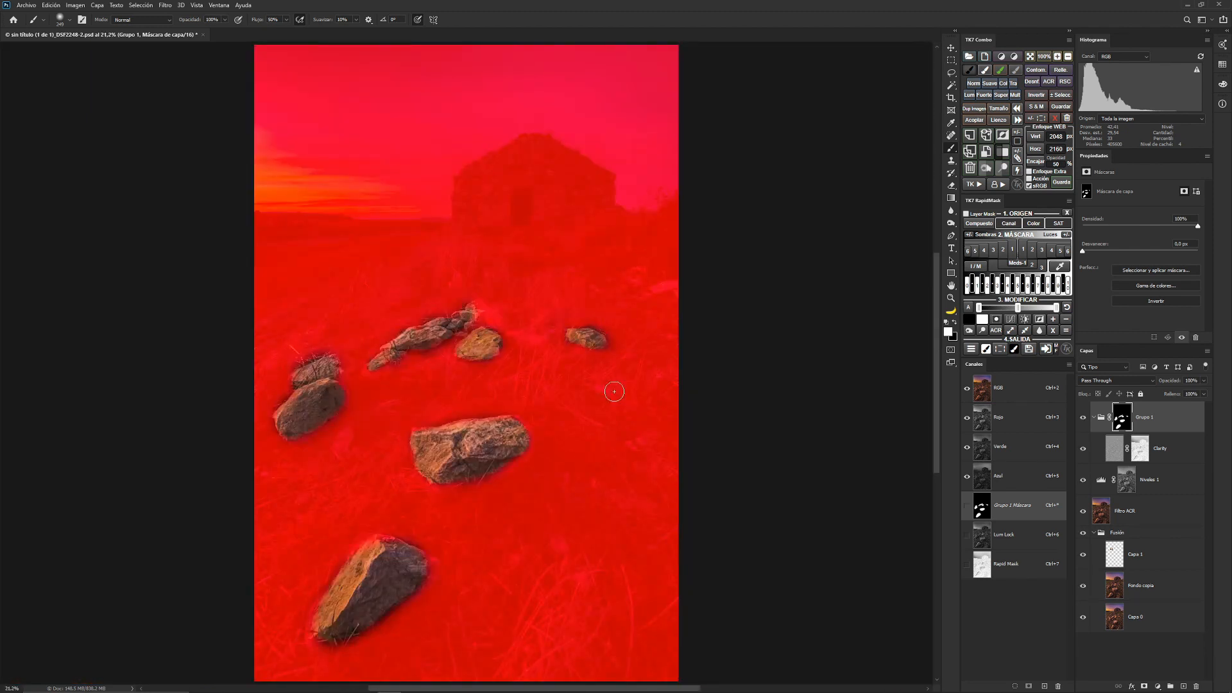
key(backslash)
click(1084, 418)
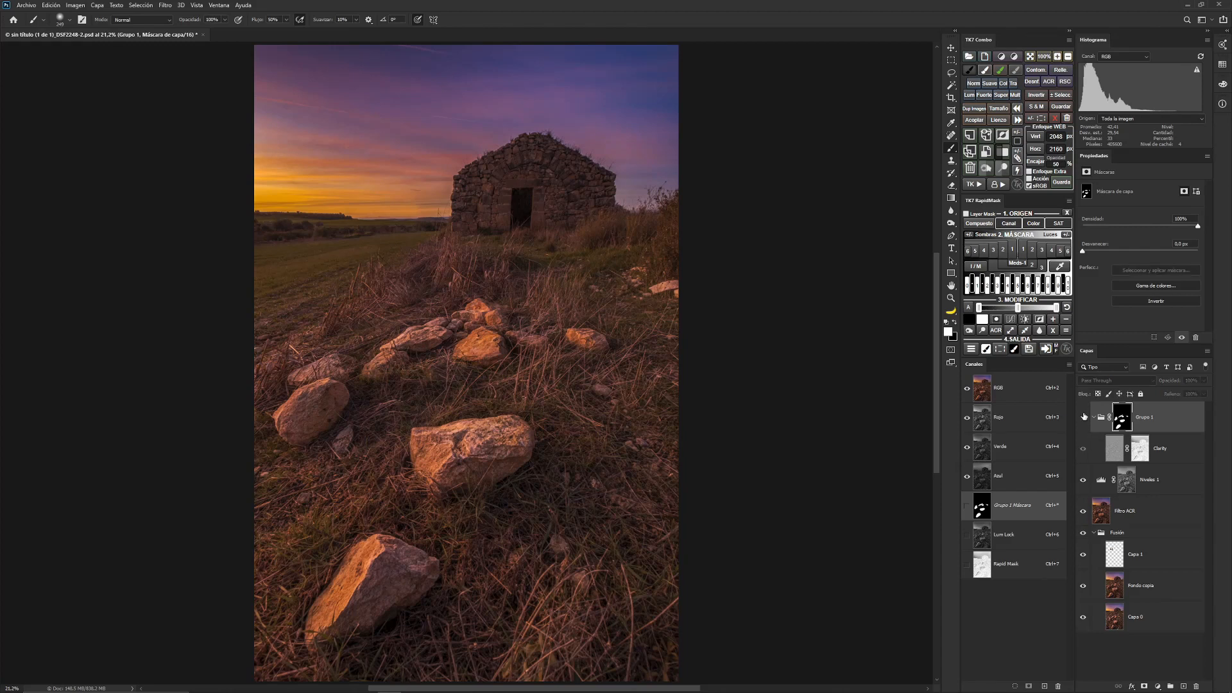
click(1083, 419)
click(1083, 419)
click(1083, 419)
click(1084, 419)
click(1083, 419)
click(1083, 419)
click(1083, 419)
Rename the masked Clarity group as "textura piedras"
double_click(1144, 418)
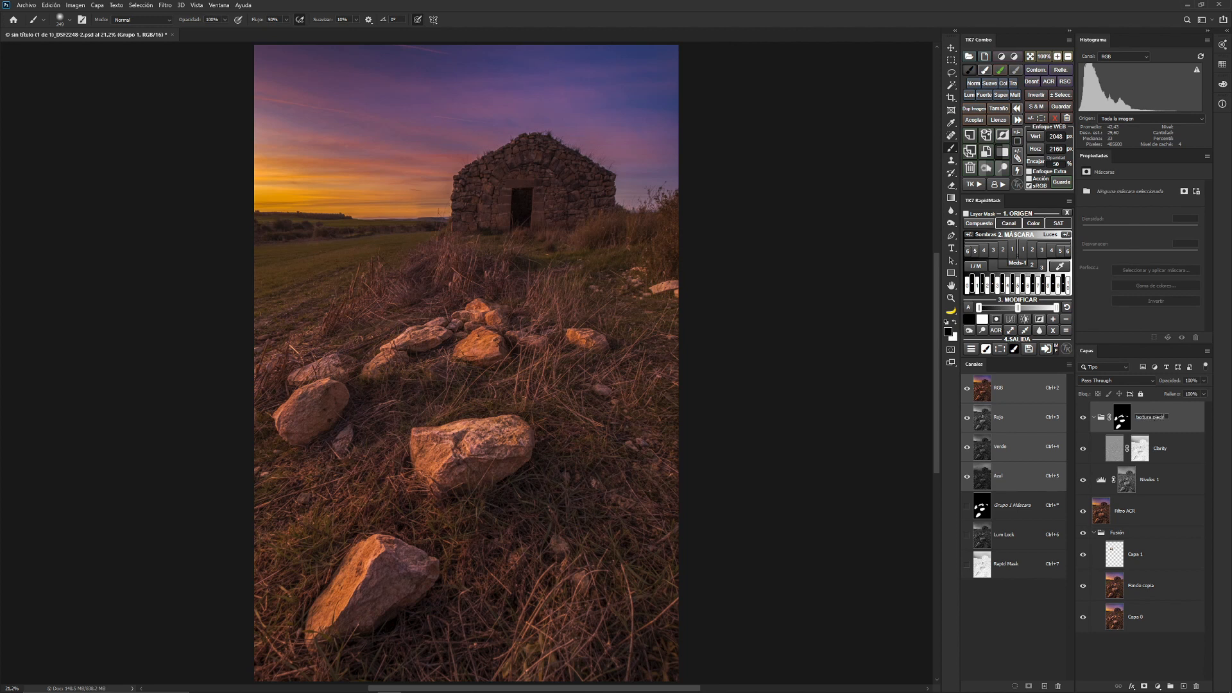
text(textura piedras)
key(Return)
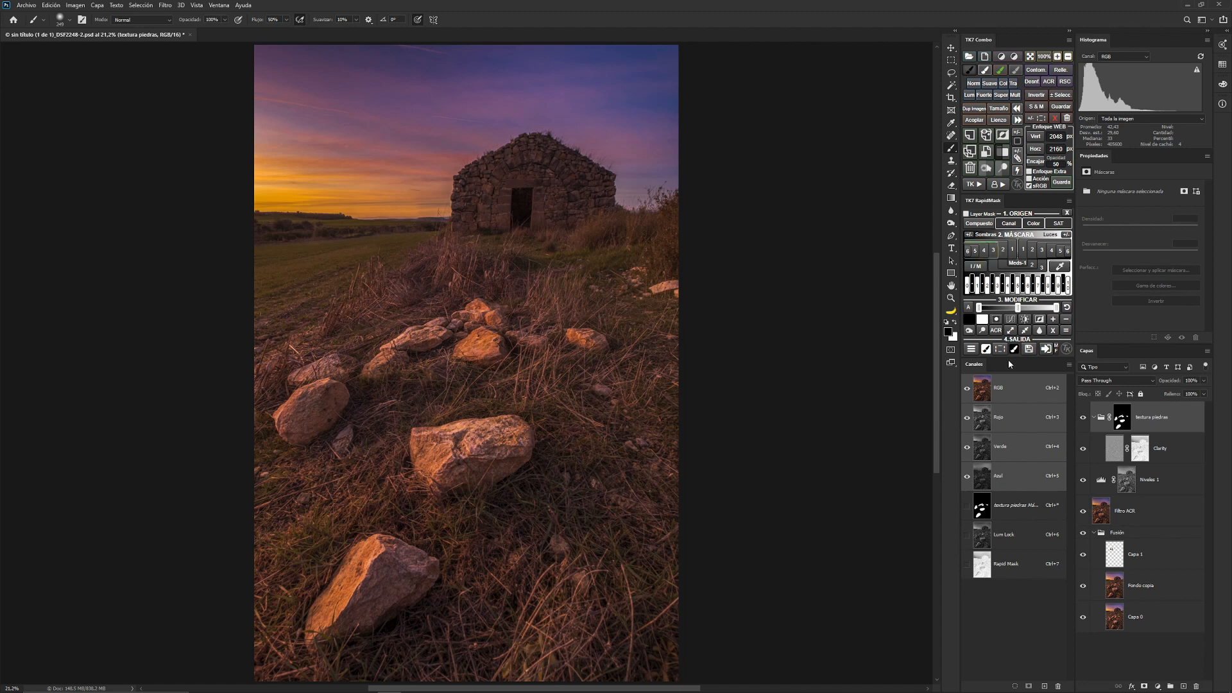
Add a Dodge (white paint) layer and set the foreground colour to a pale yellow derived from the orange sunset sky
click(999, 194)
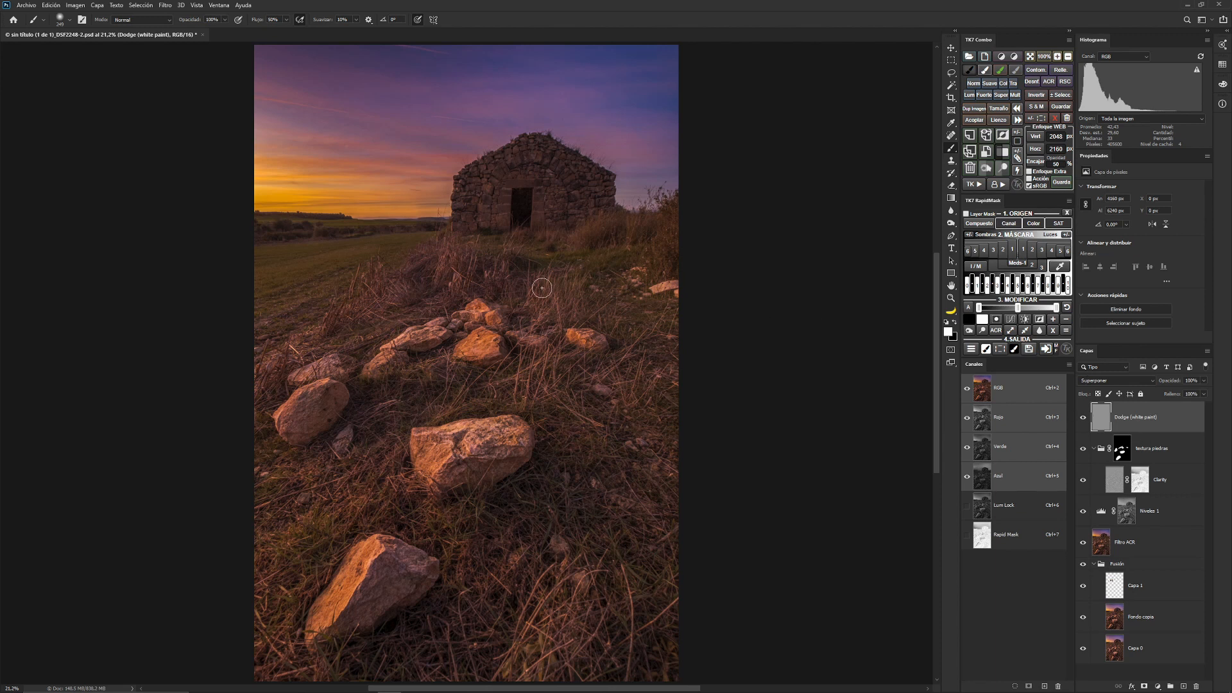
key(alt)
key(alt)
alt+click(283, 193)
click(949, 332)
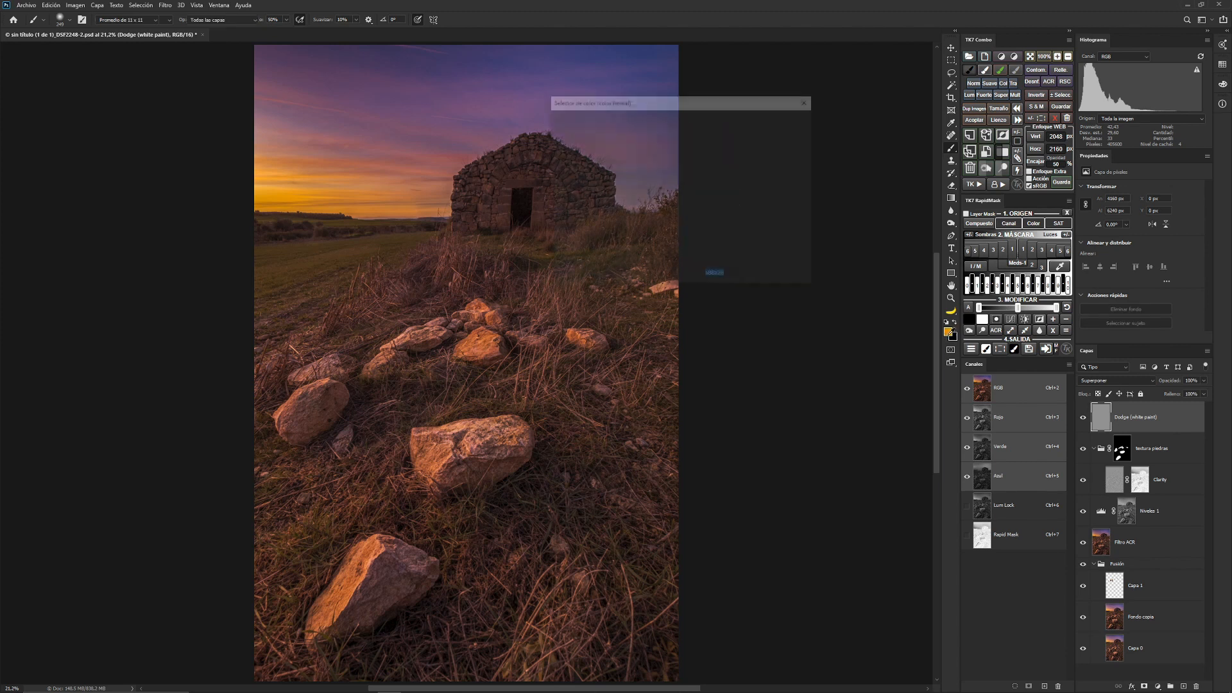
click(604, 125)
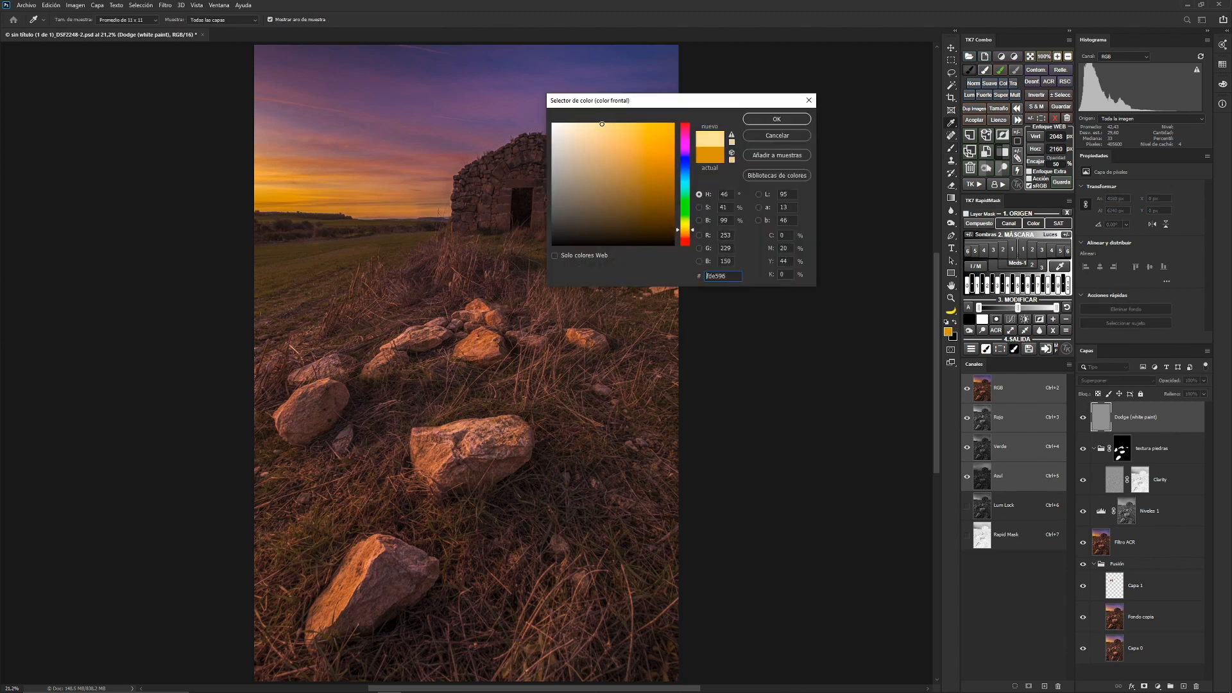
drag(602, 127, 602, 126)
click(776, 119)
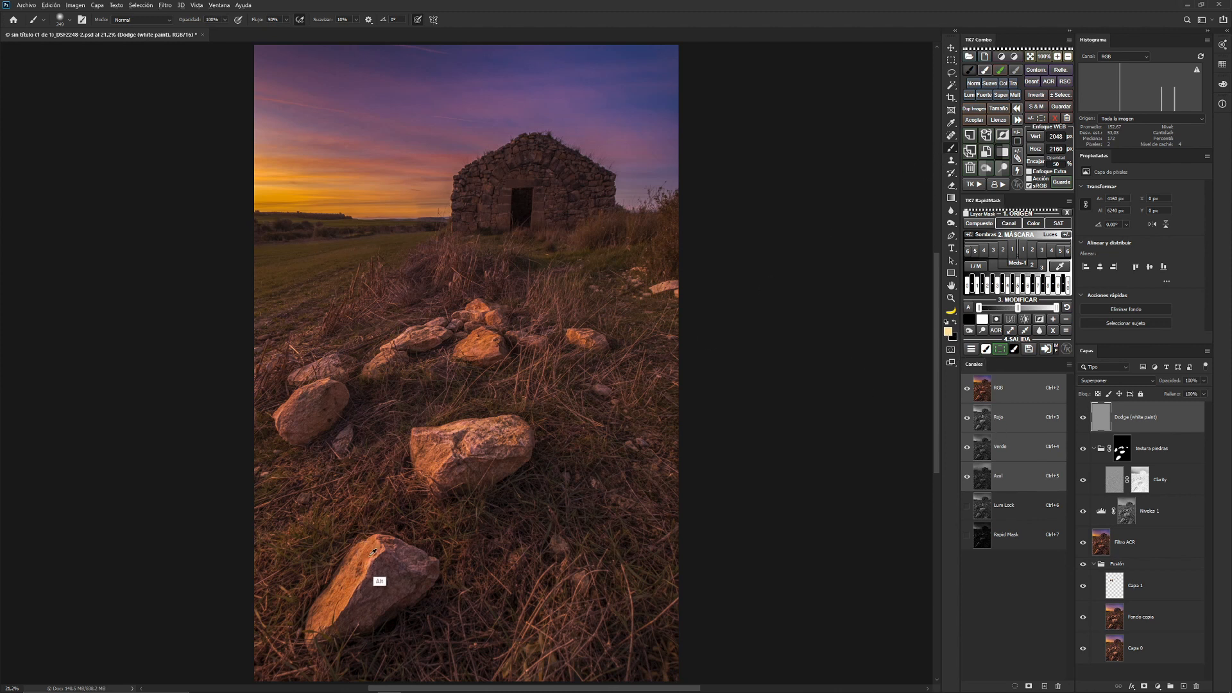
Paint pale yellow light on the rocks in the Dodge layer through the luminosity selection, using a 50% flow brush
drag(369, 556, 384, 558)
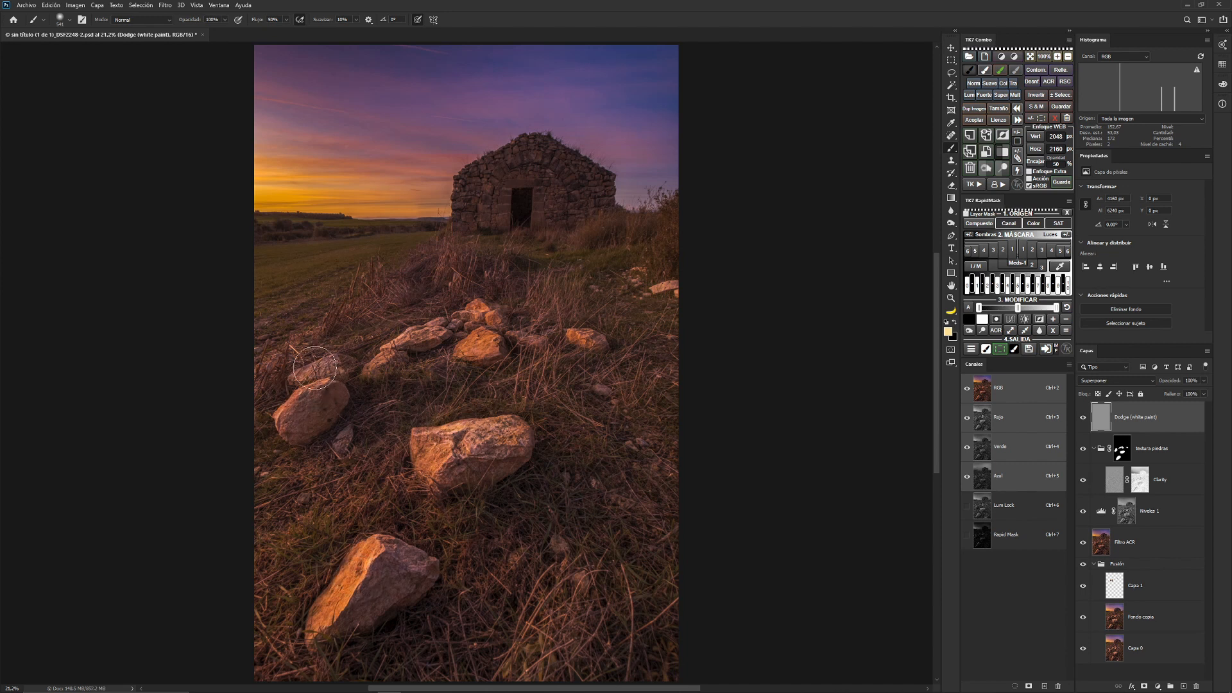
drag(470, 345, 483, 347)
drag(387, 353, 370, 368)
drag(416, 334, 407, 338)
drag(477, 317, 486, 302)
drag(584, 344, 600, 340)
Lower the Dodge layer's opacity to about 48% and compare the image with and without it
click(1204, 393)
click(1084, 418)
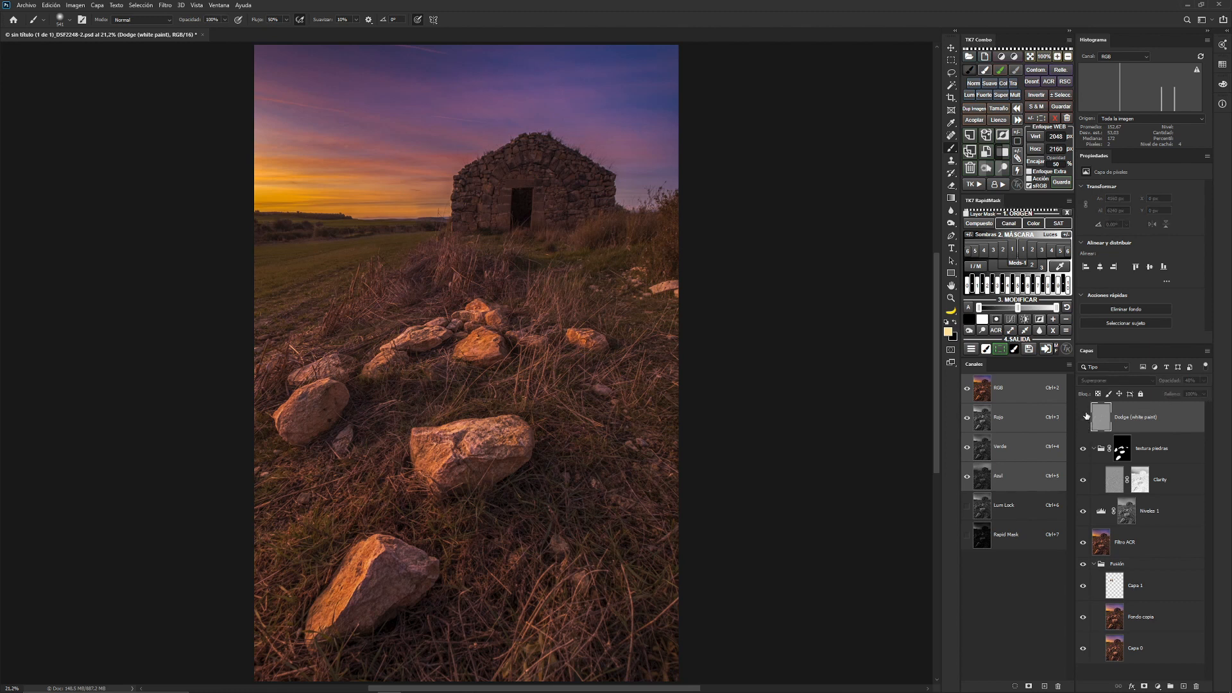
click(1086, 415)
click(1085, 415)
click(1085, 414)
click(1085, 413)
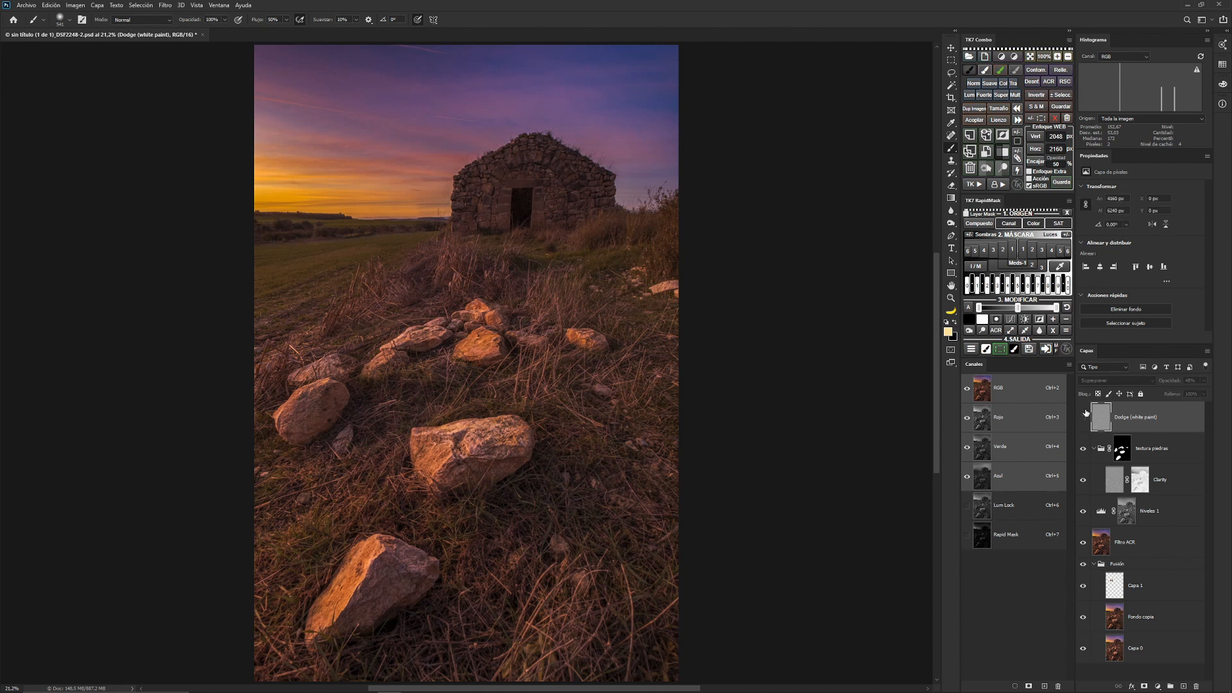
click(1085, 414)
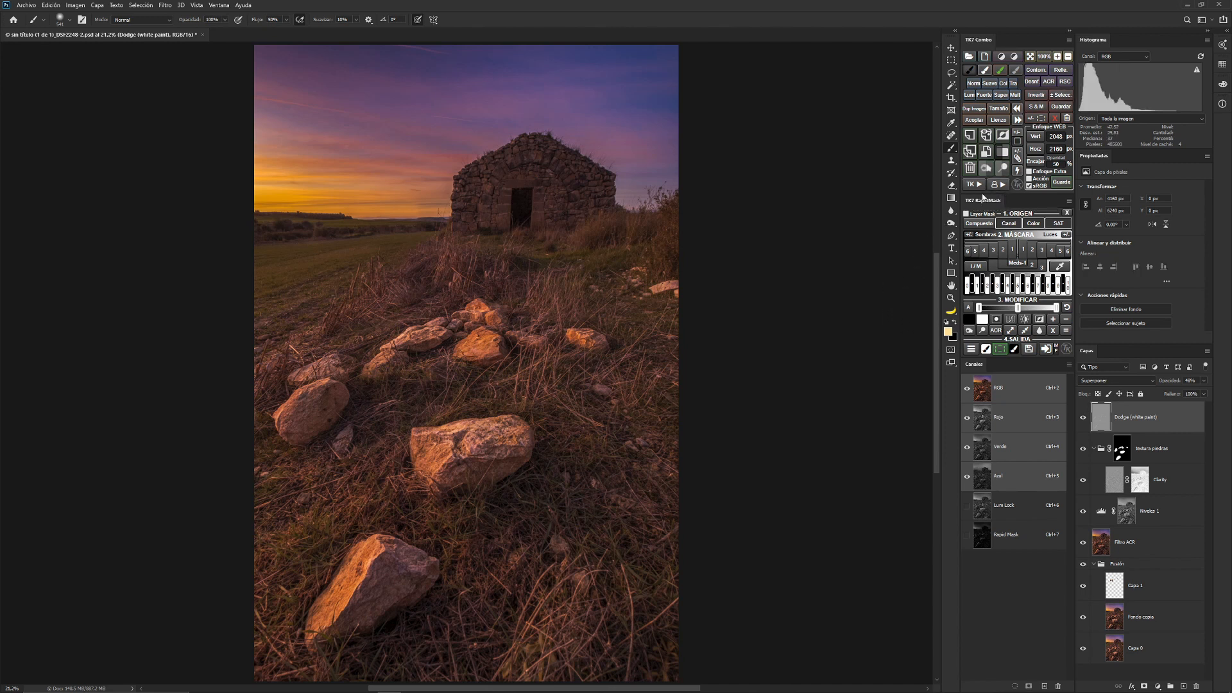
Add a Burn (black paint) layer, darken the rocks' shaded sides with black at 20% flow, and compare the effect
click(986, 168)
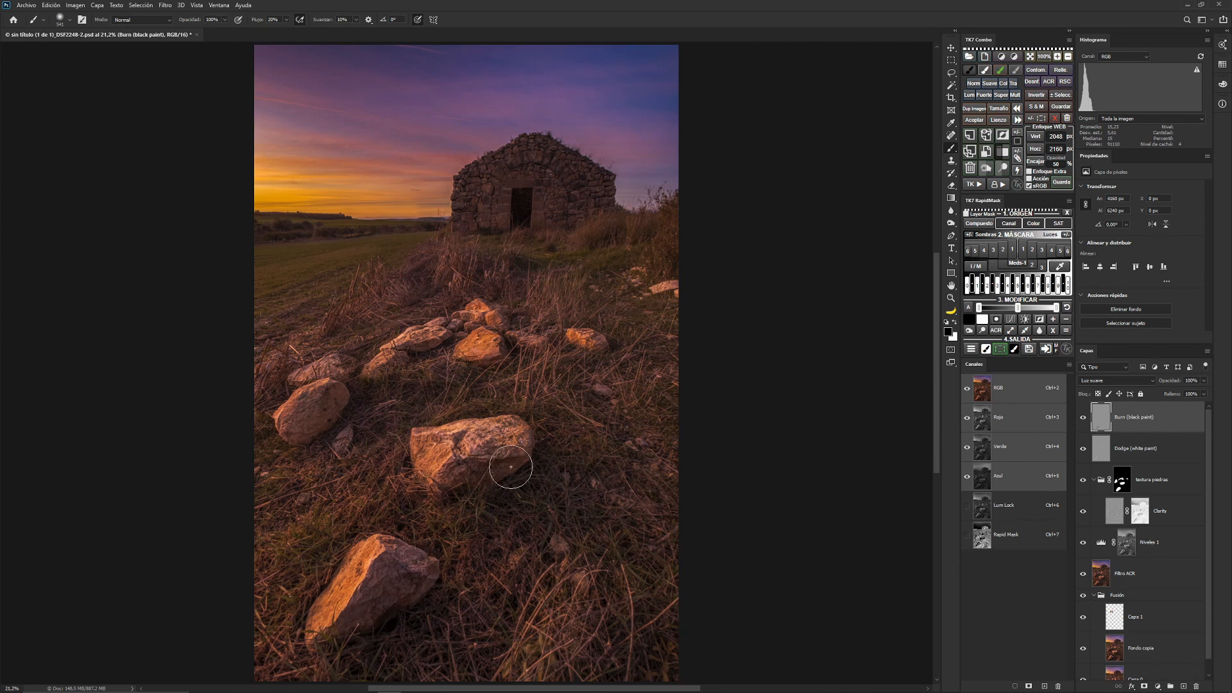
drag(511, 466, 488, 476)
drag(336, 404, 335, 403)
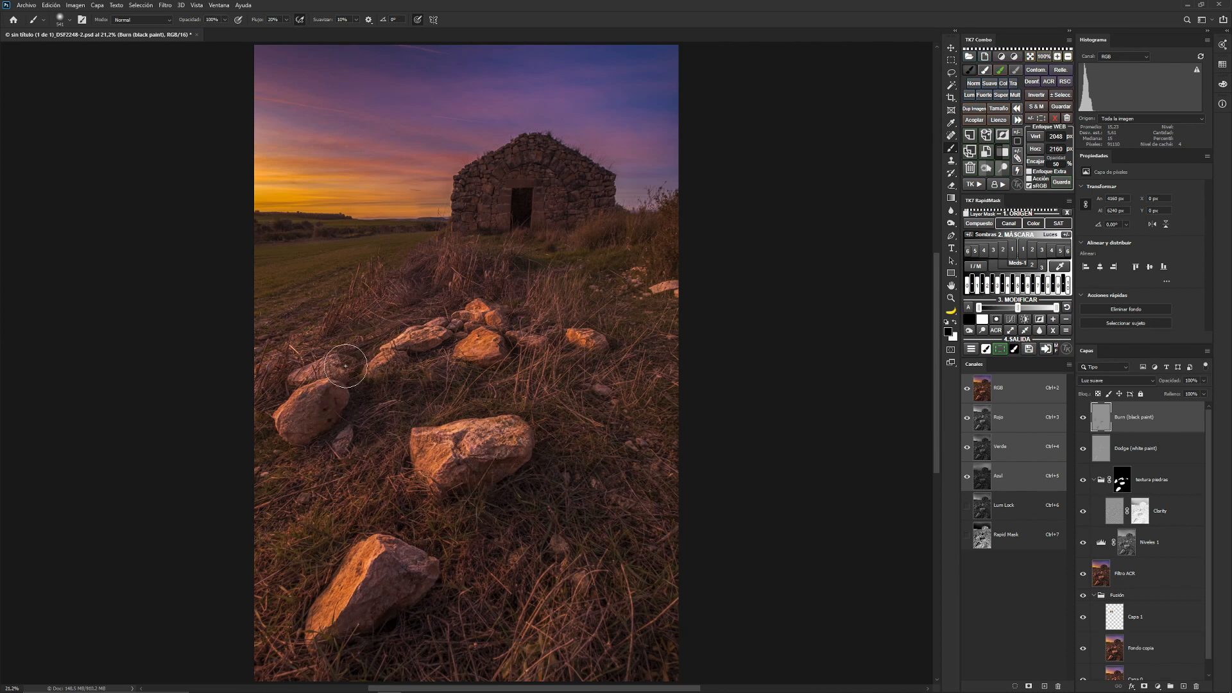
mouse_move(457, 362)
mouse_down()
mouse_move(428, 361)
mouse_move(453, 351)
mouse_up()
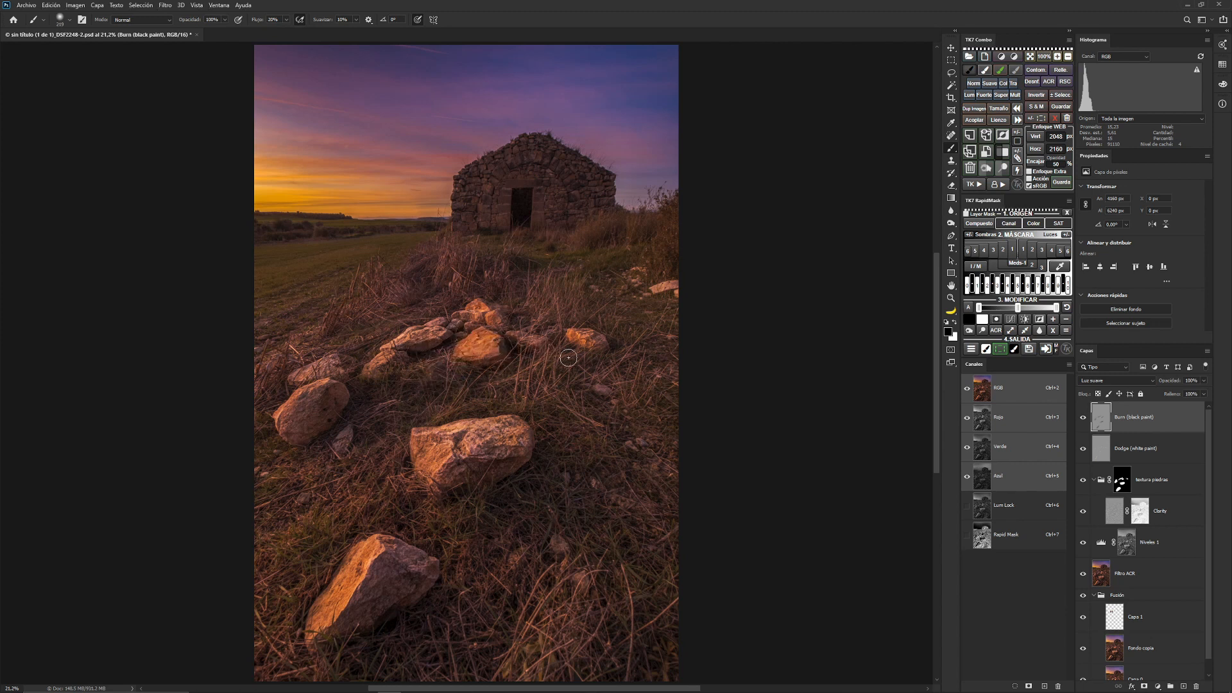
mouse_move(601, 346)
mouse_down()
mouse_move(576, 338)
mouse_move(607, 341)
mouse_move(589, 342)
mouse_up()
click(1083, 418)
click(1083, 417)
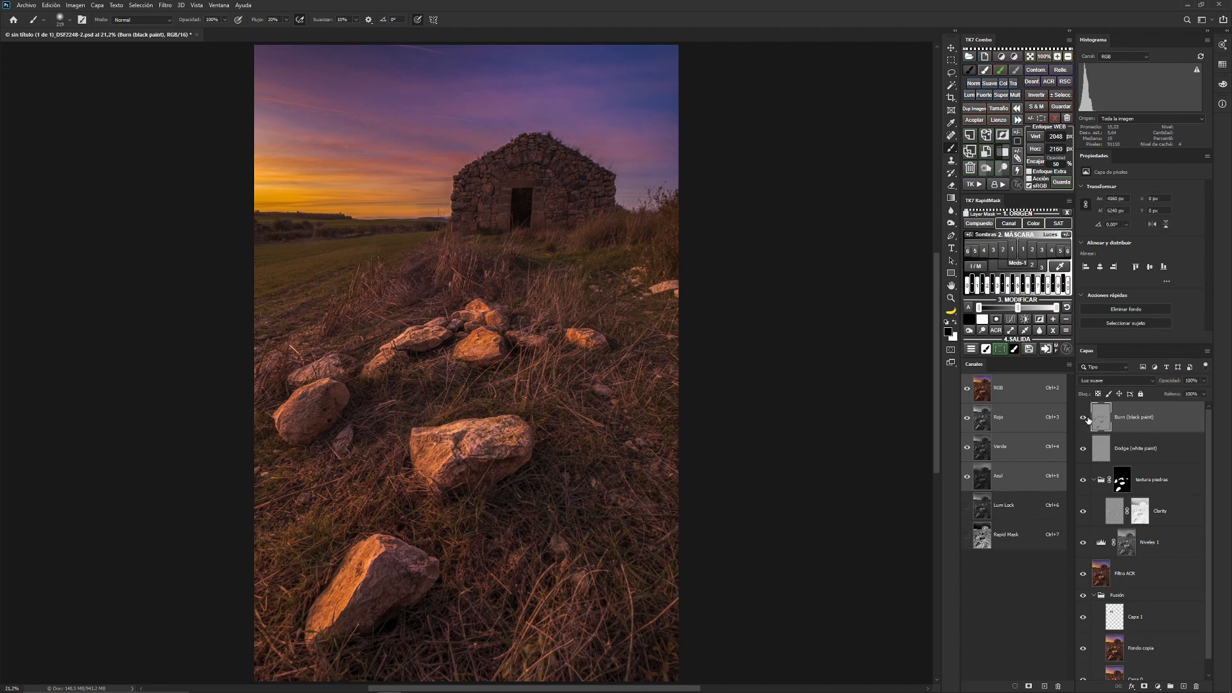
Group the Burn and Dodge layers, name the group "D&B", and expand it
ctrl+click(1181, 449)
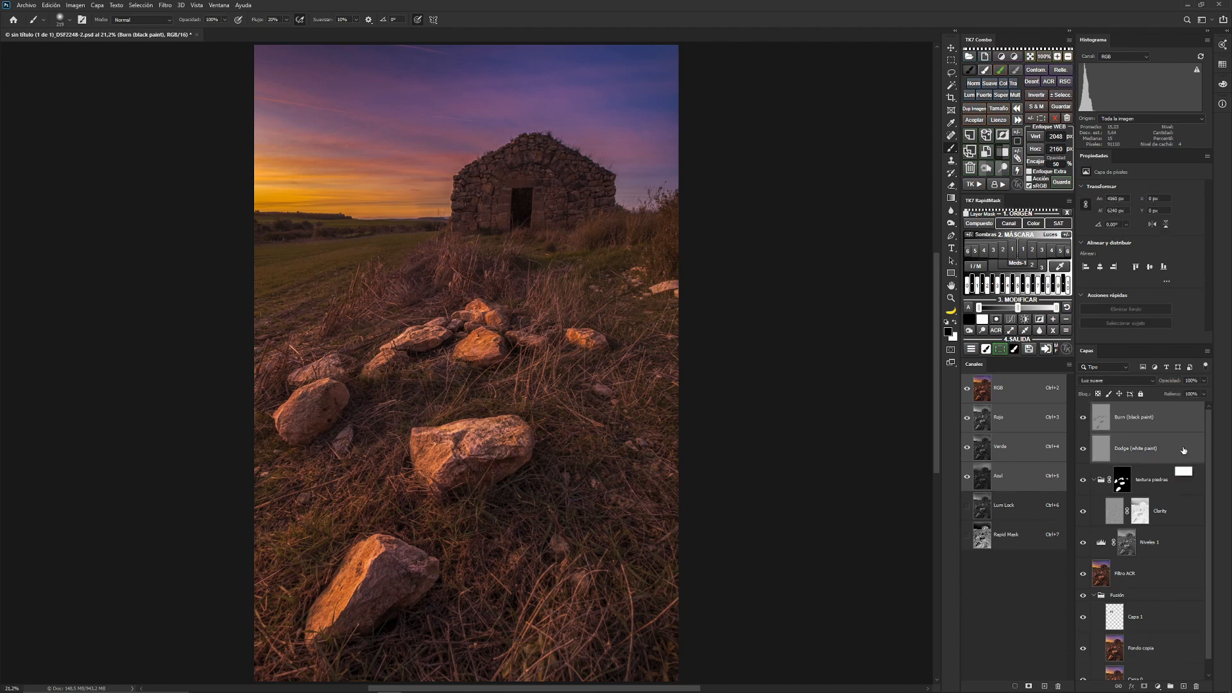
key(ctrl+g)
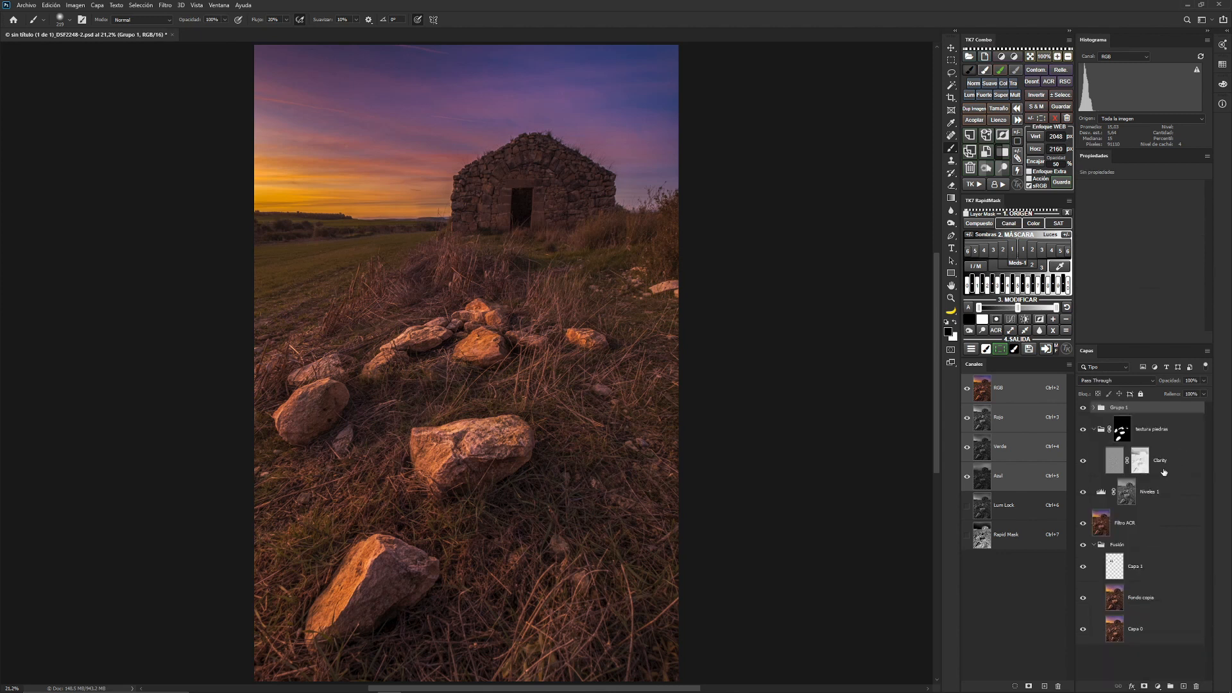
double_click(1119, 408)
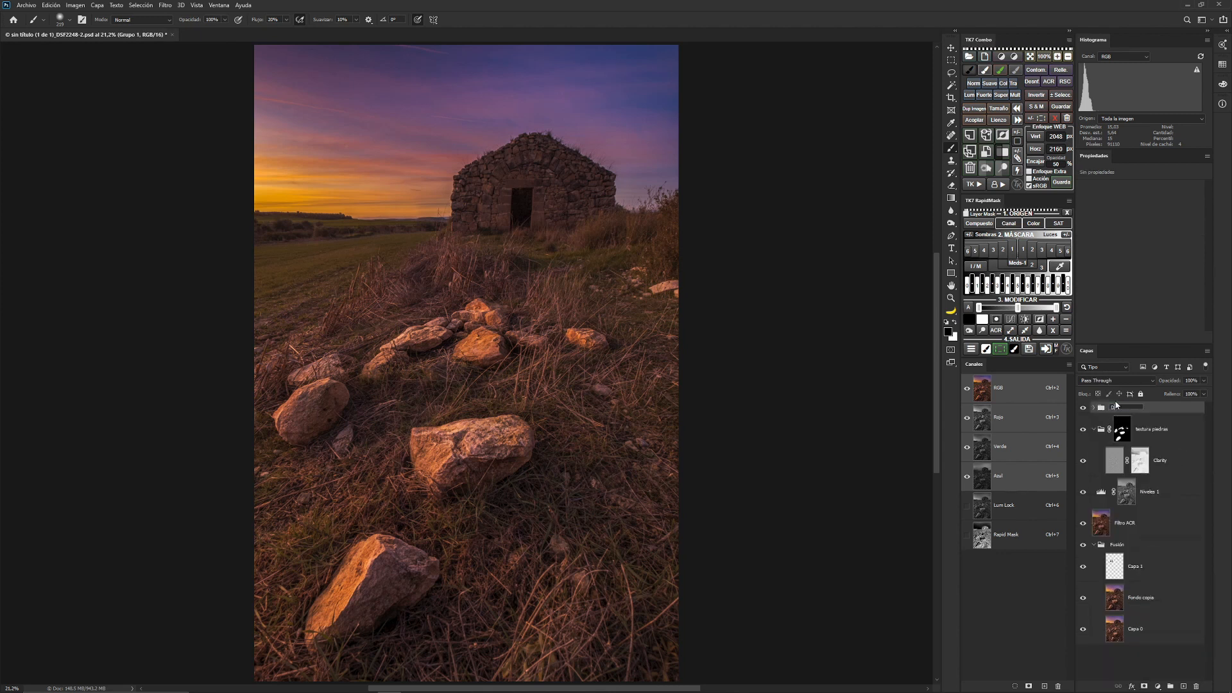
text(D&B)
key(Return)
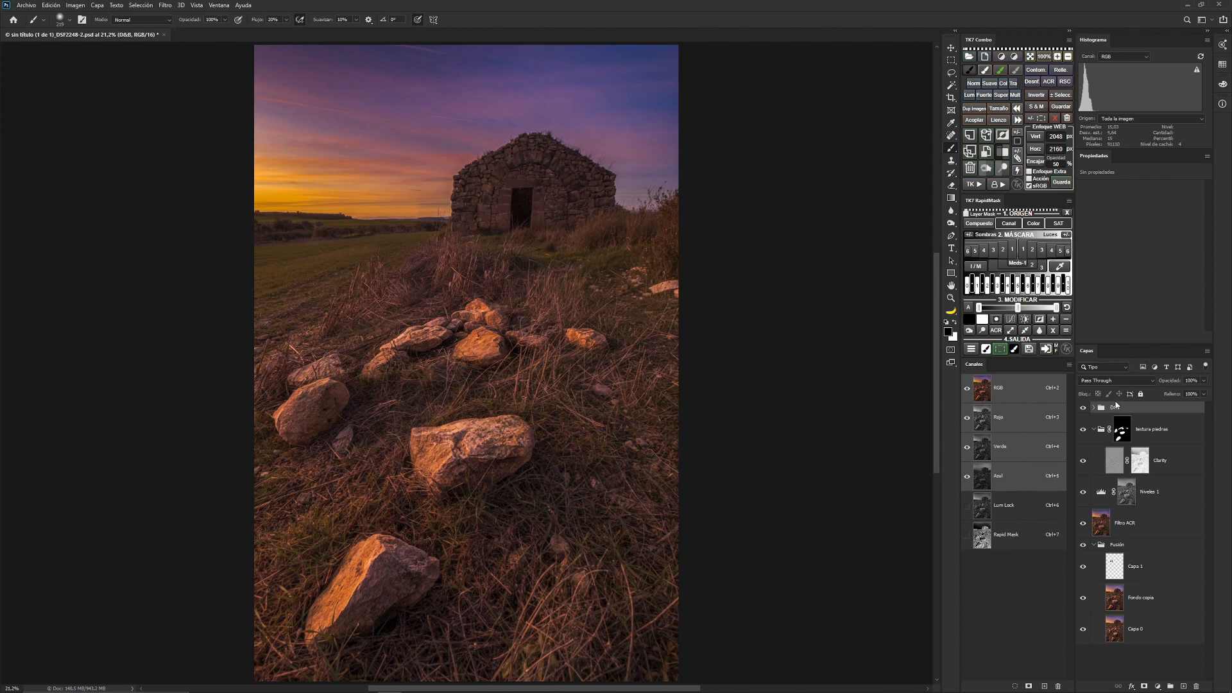
click(1094, 408)
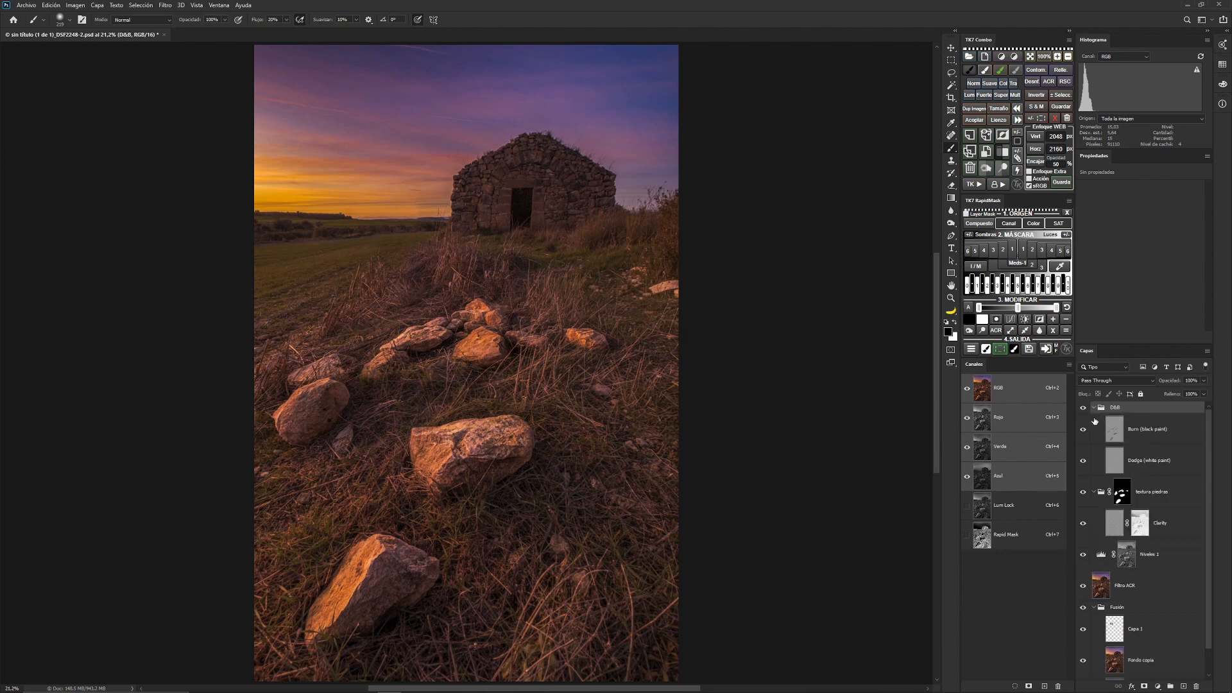
Add a soft-light Add Color layer with the TK7 Colorear action, sampling the horizon's orange glow and lightening it to #ffc973
click(1084, 409)
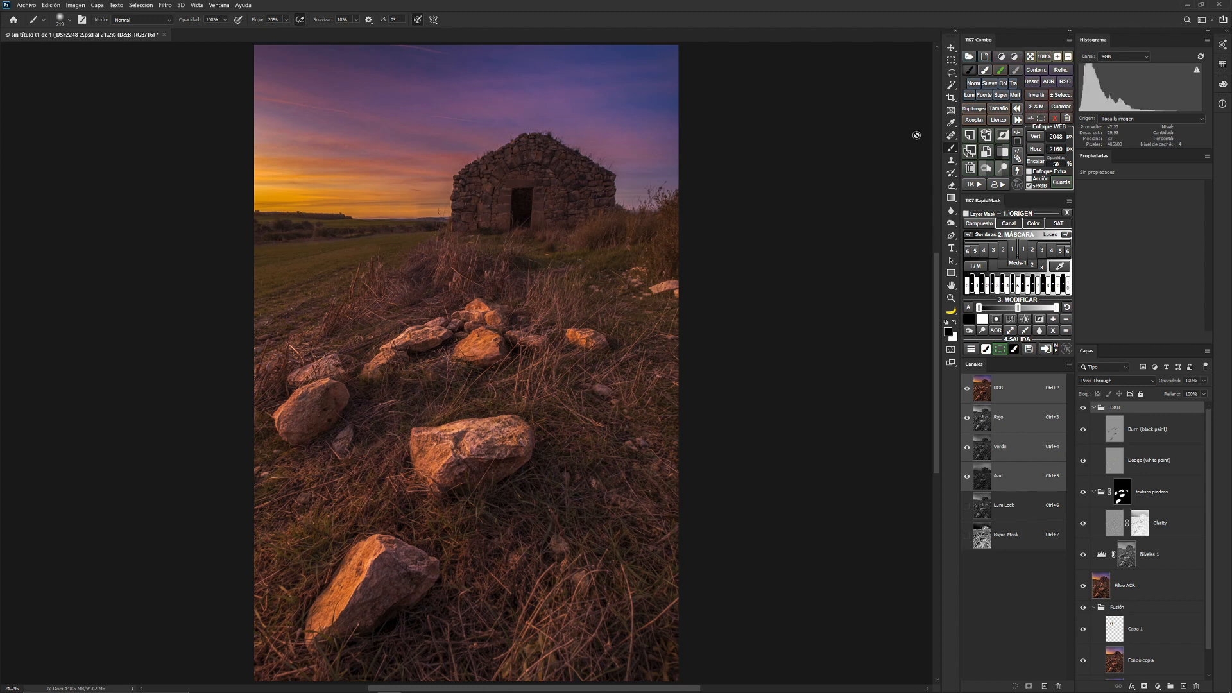
click(977, 186)
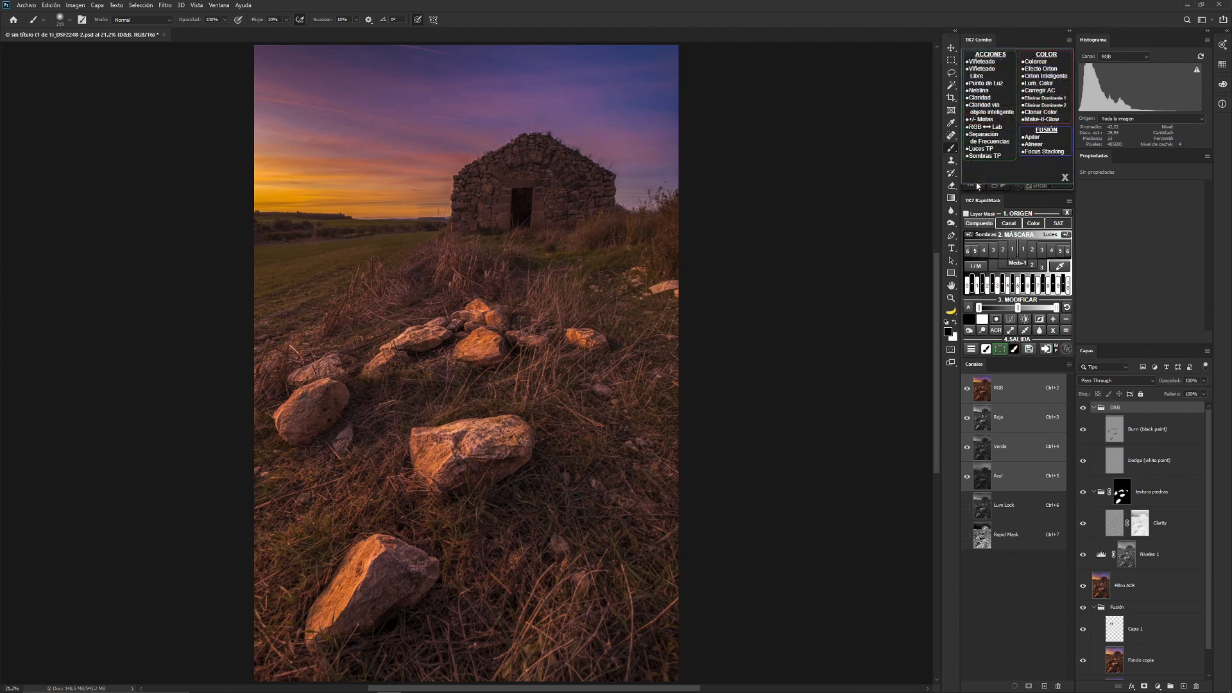
click(1036, 61)
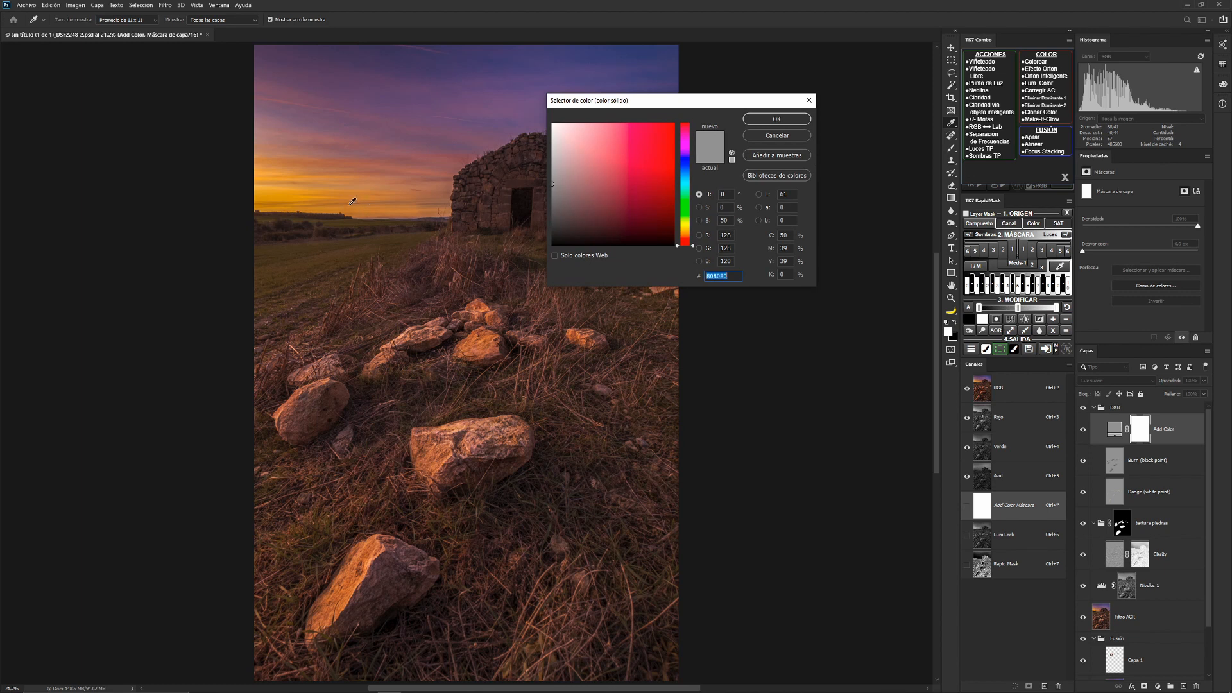
click(352, 207)
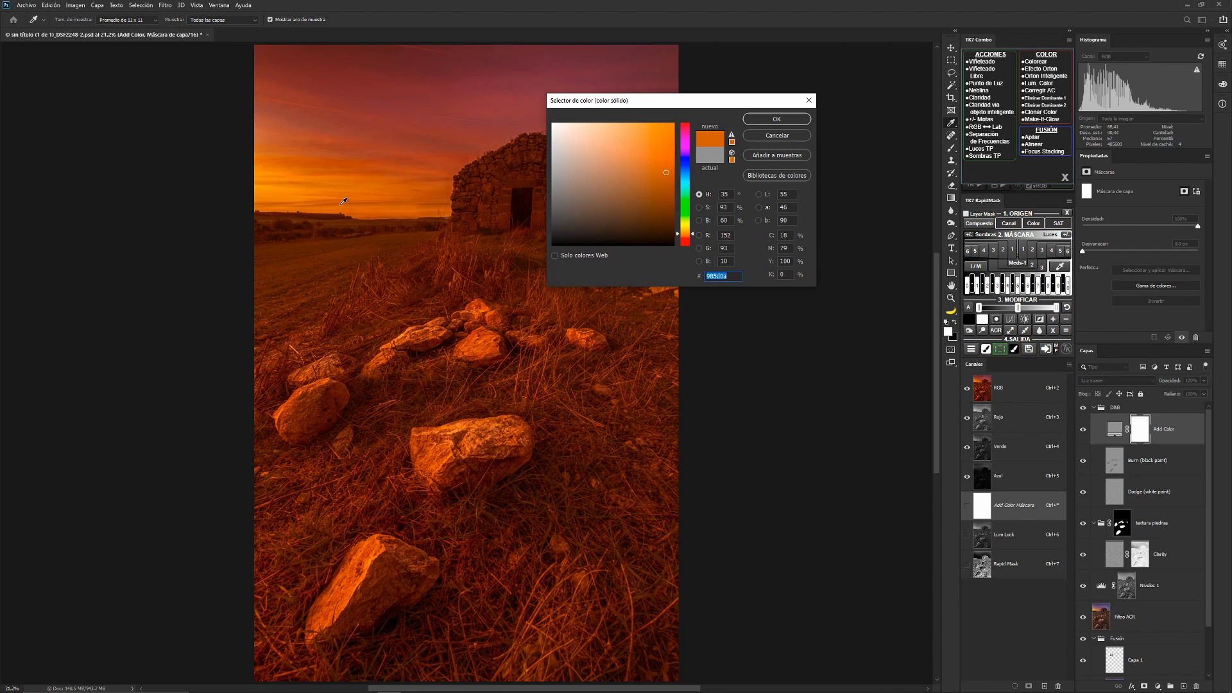
click(341, 205)
mouse_move(631, 132)
mouse_down()
mouse_move(606, 122)
mouse_move(620, 122)
mouse_up()
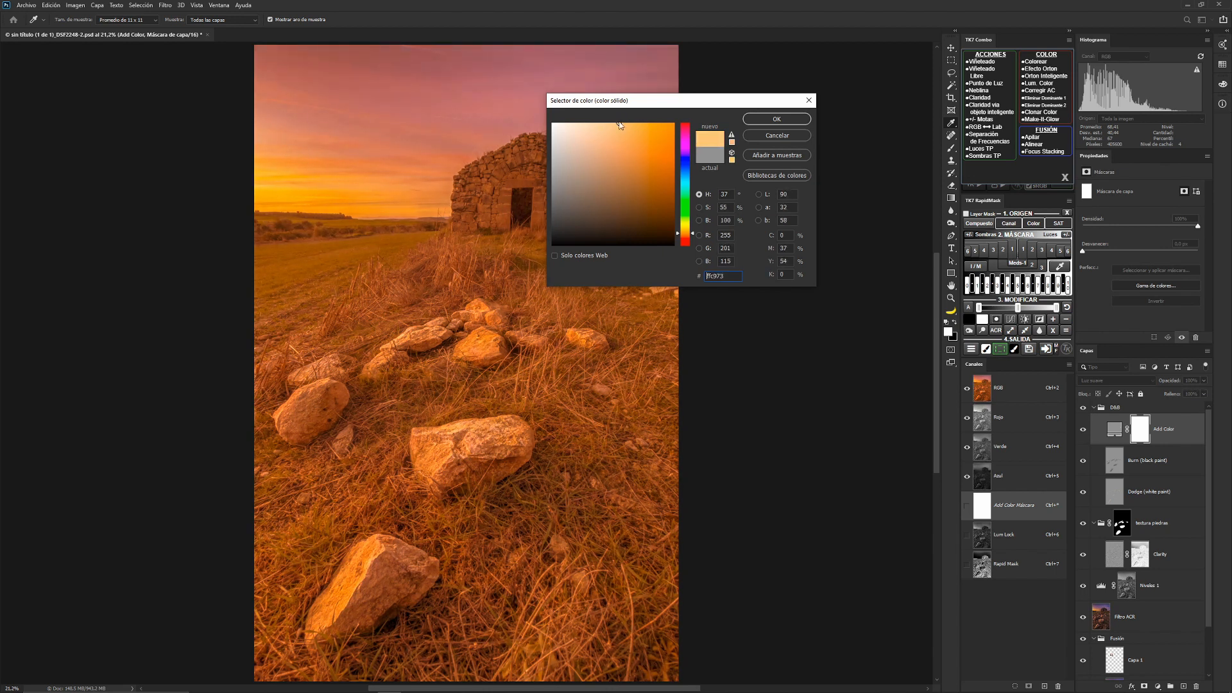
click(758, 120)
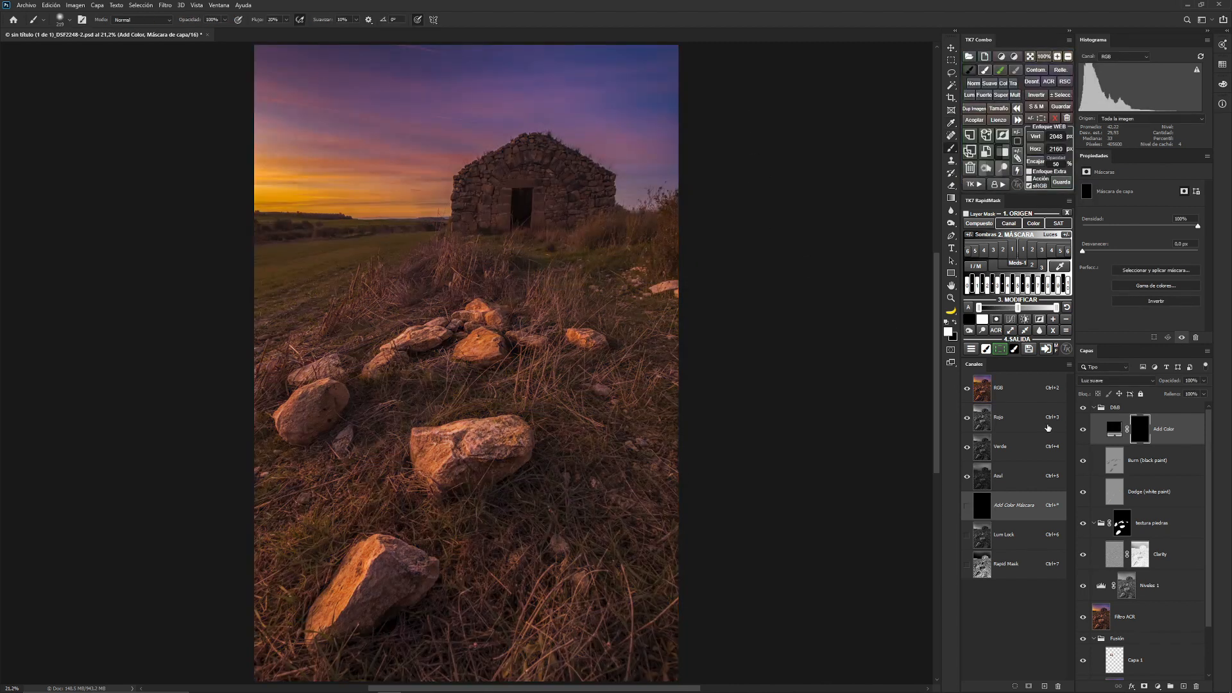
Move the Add Color layer above the D&B group and set its fill colour to warm yellow, RGB 255, 203, 95
drag(1114, 432, 1102, 404)
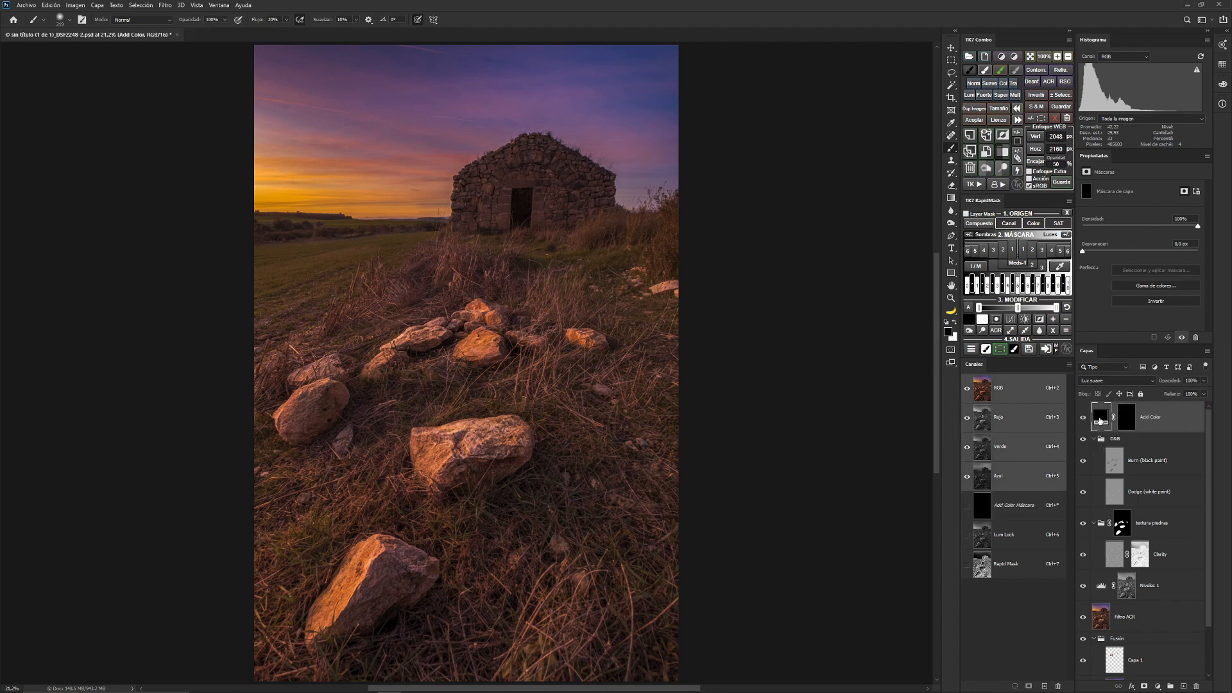
double_click(1100, 422)
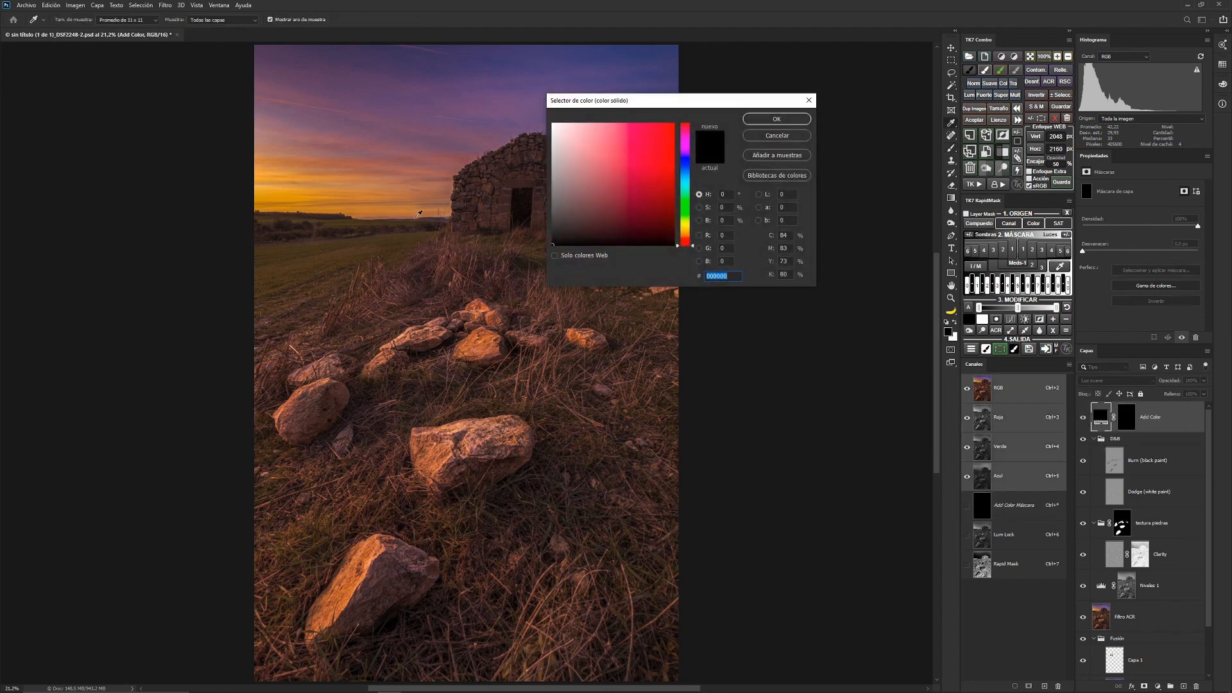
click(339, 203)
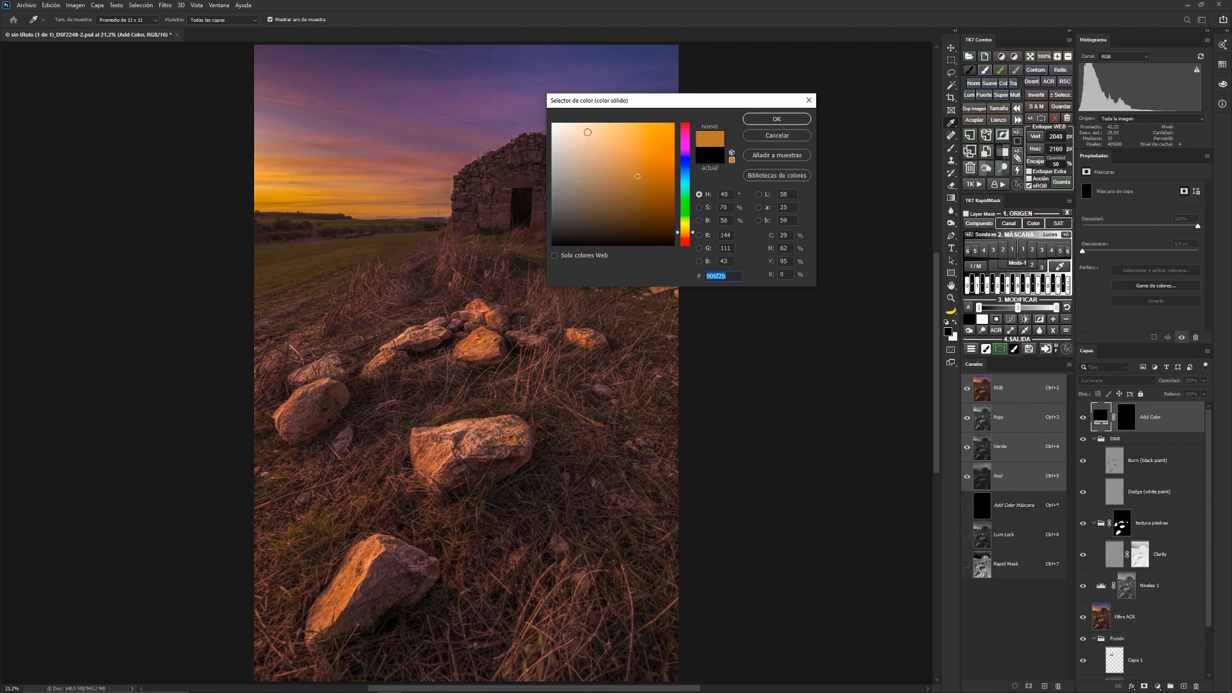
click(608, 119)
drag(608, 118, 628, 117)
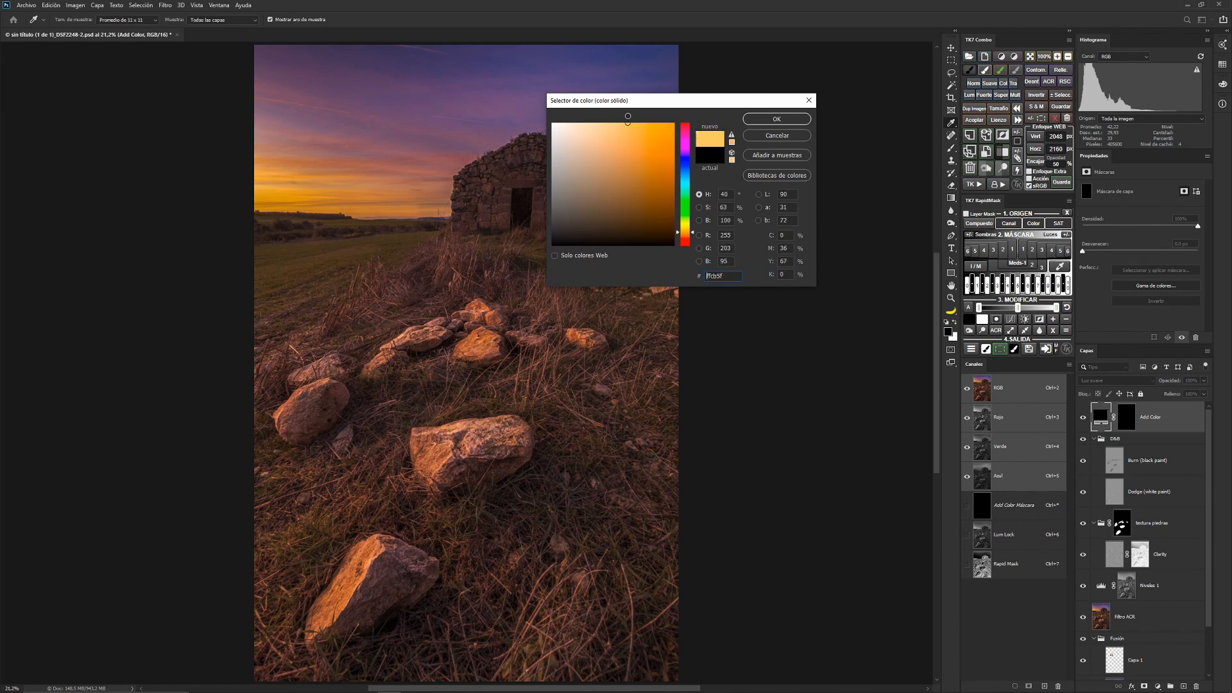
click(793, 122)
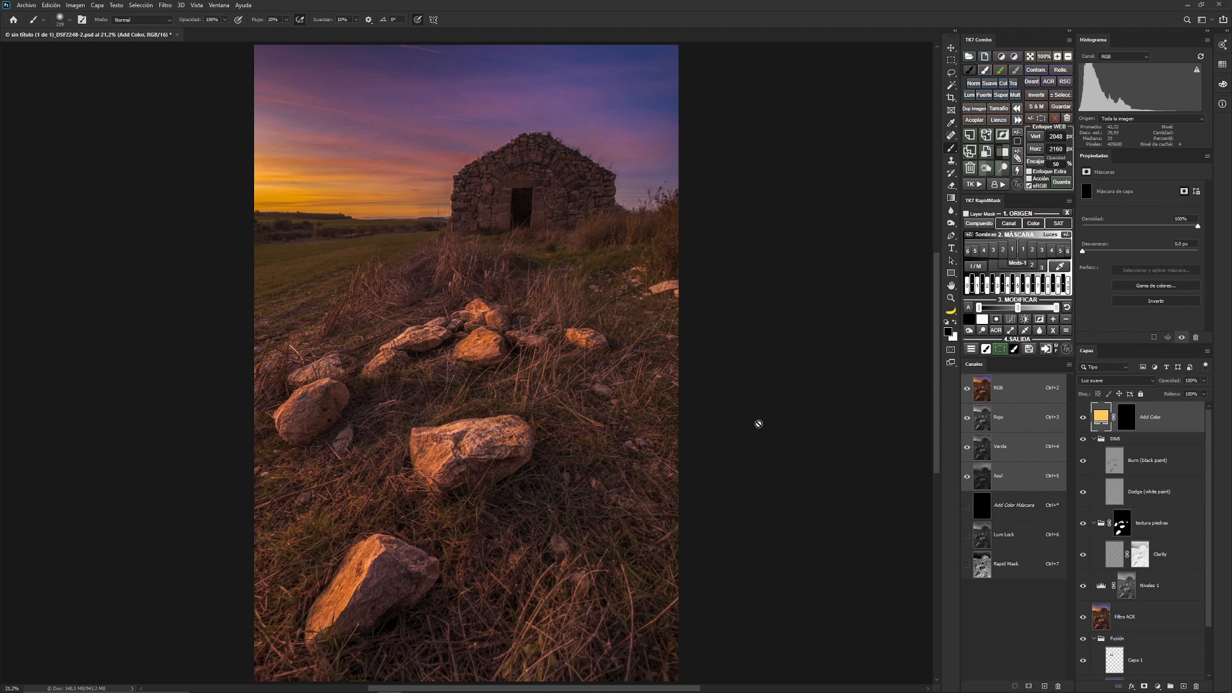
Duplicate the Add Color layer with its black mask six times
key(ctrl+j)
key(ctrl+j)
key(ctrl+j)
key(ctrl+j)
key(ctrl+j)
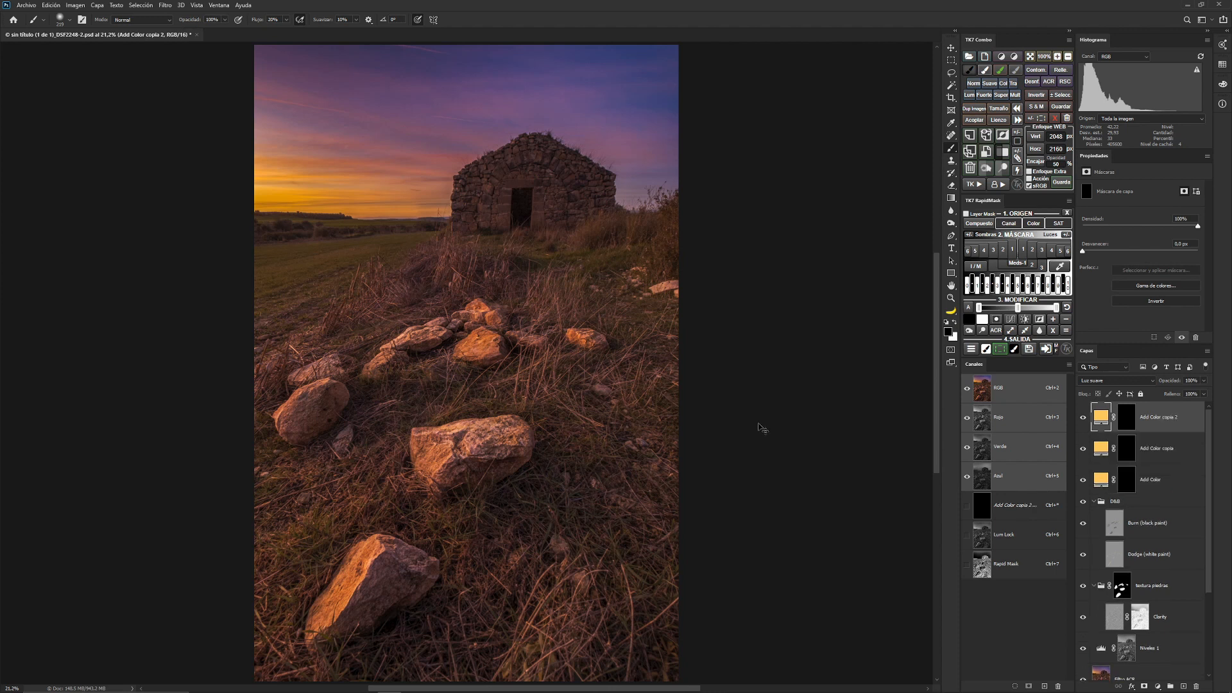
key(ctrl+j)
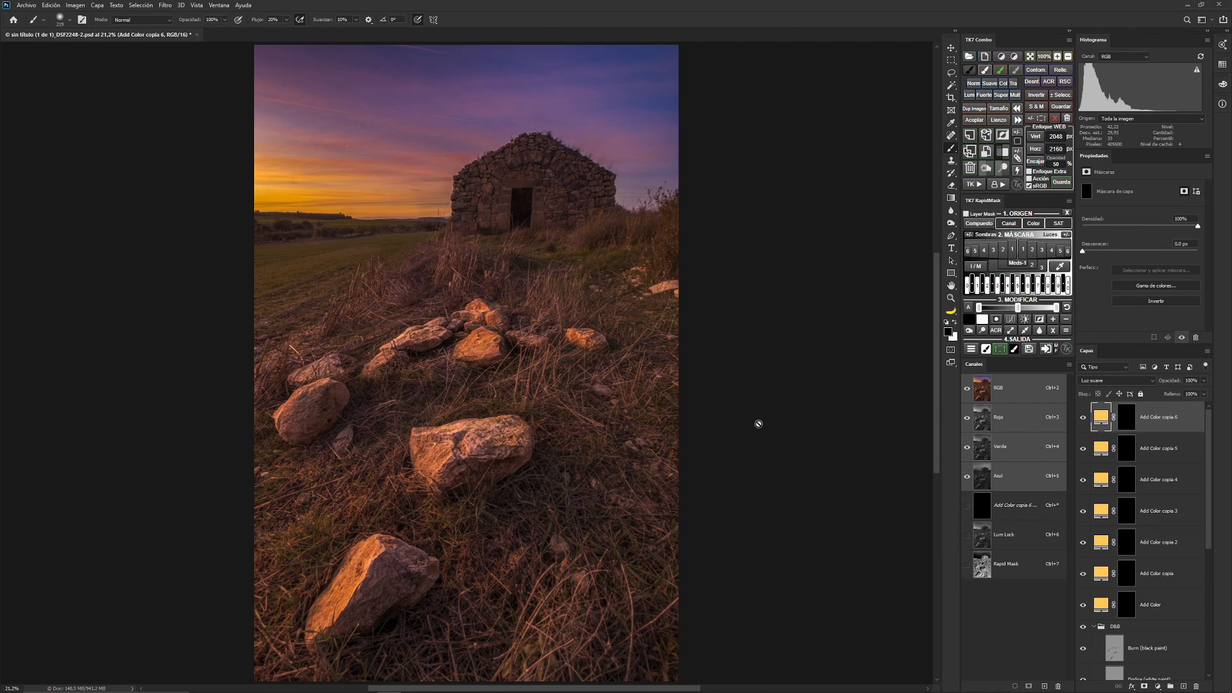
Show the rulers and place a horizontal guide on the horizon and a vertical guide through the brightest part of the glow
click(1127, 611)
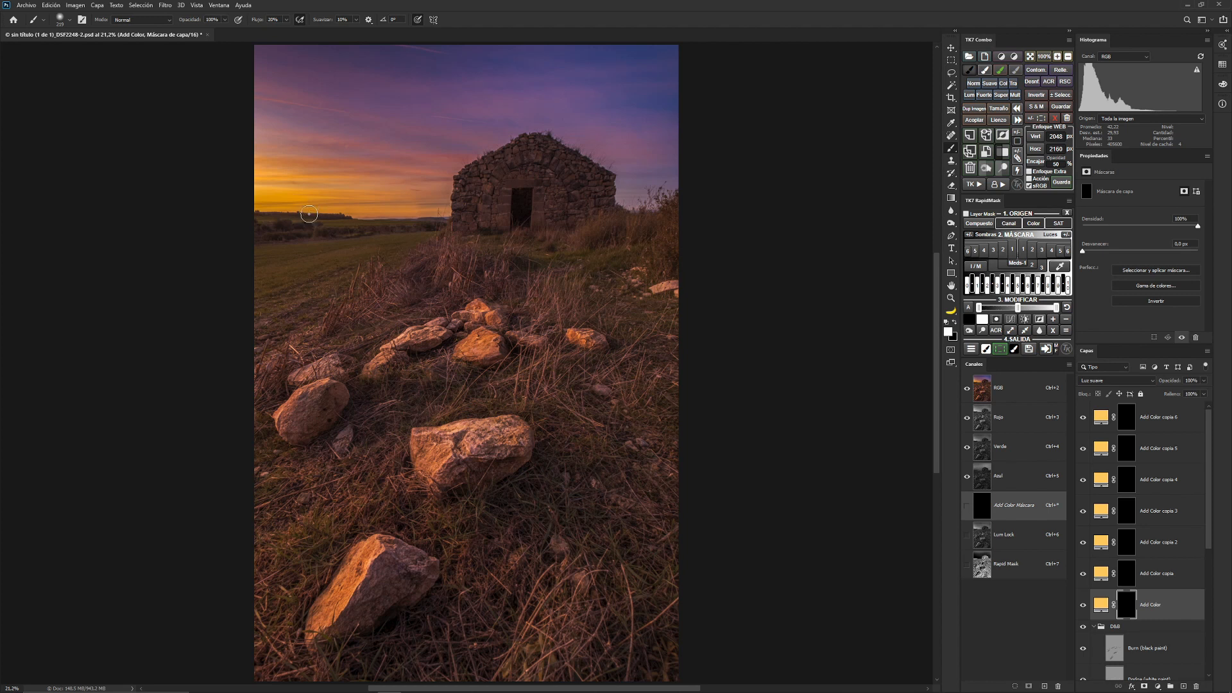
key(ctrl+r)
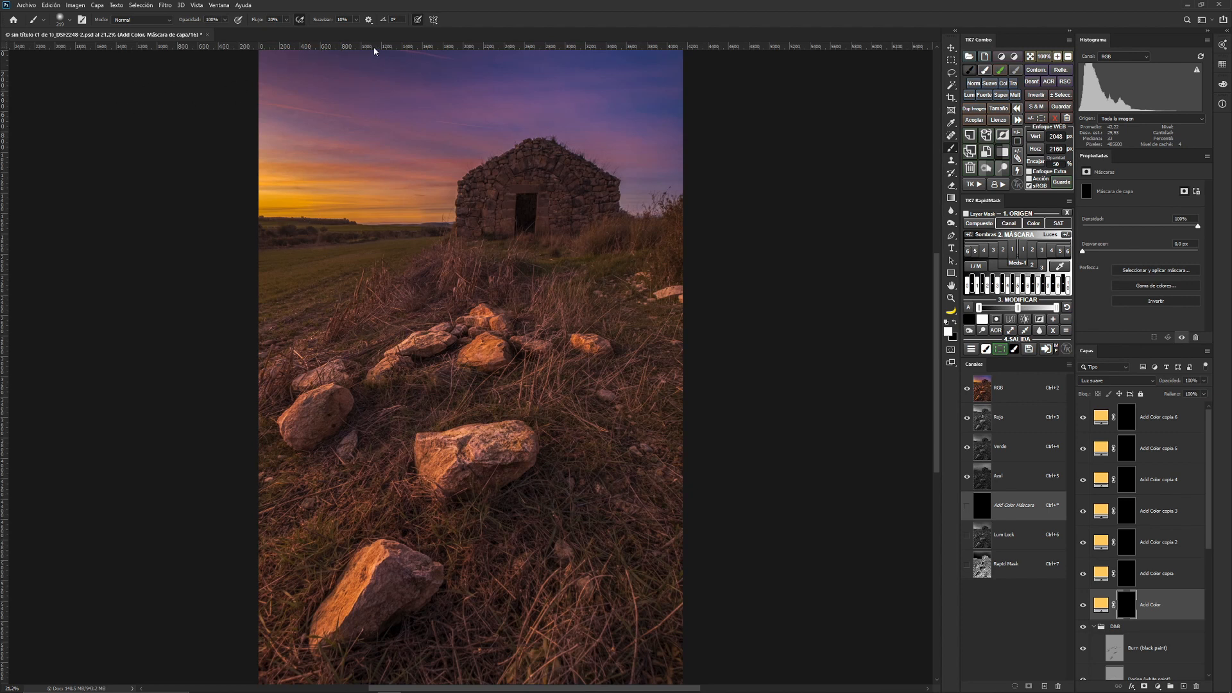
drag(374, 49, 353, 219)
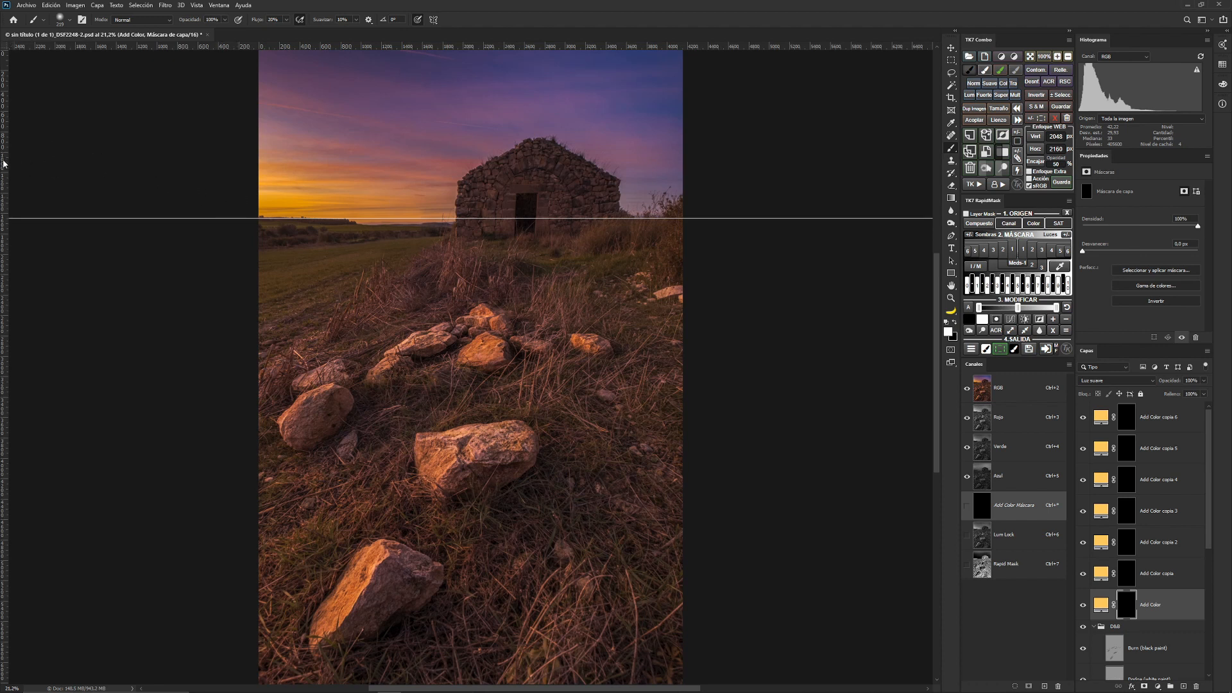
drag(4, 164, 313, 207)
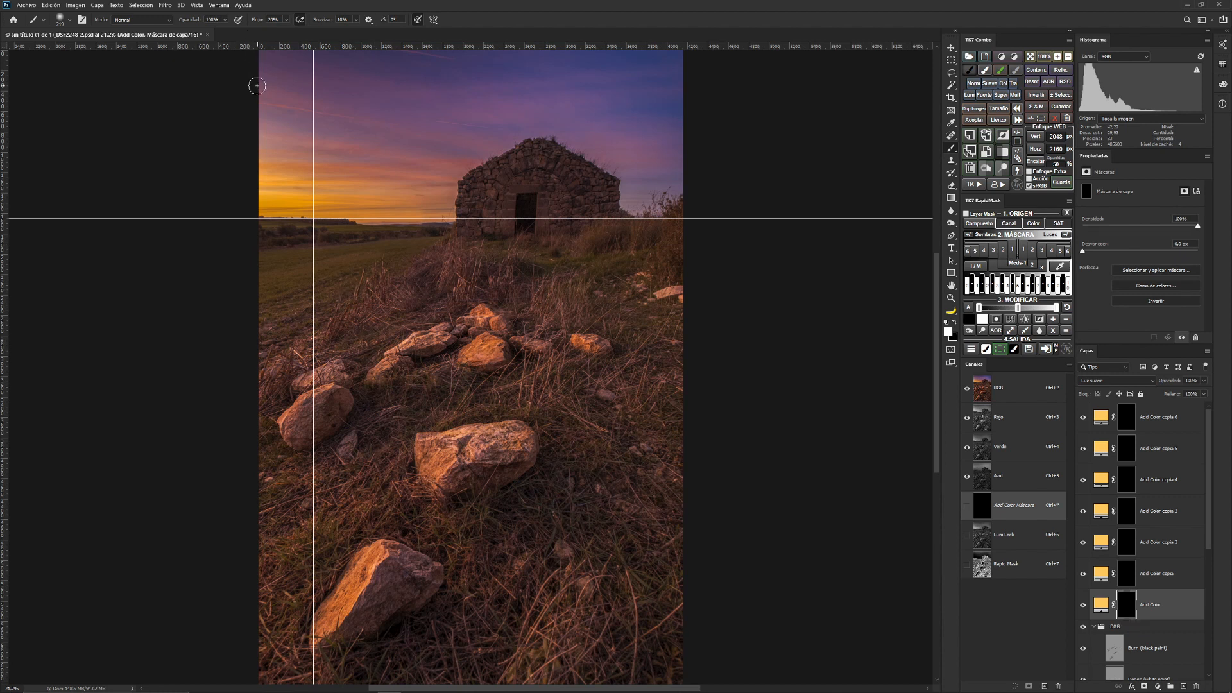
Dab white on the original Add Color layer's mask where the guides cross, using a soft, enlarged brush at 100% flow
right_click(329, 199)
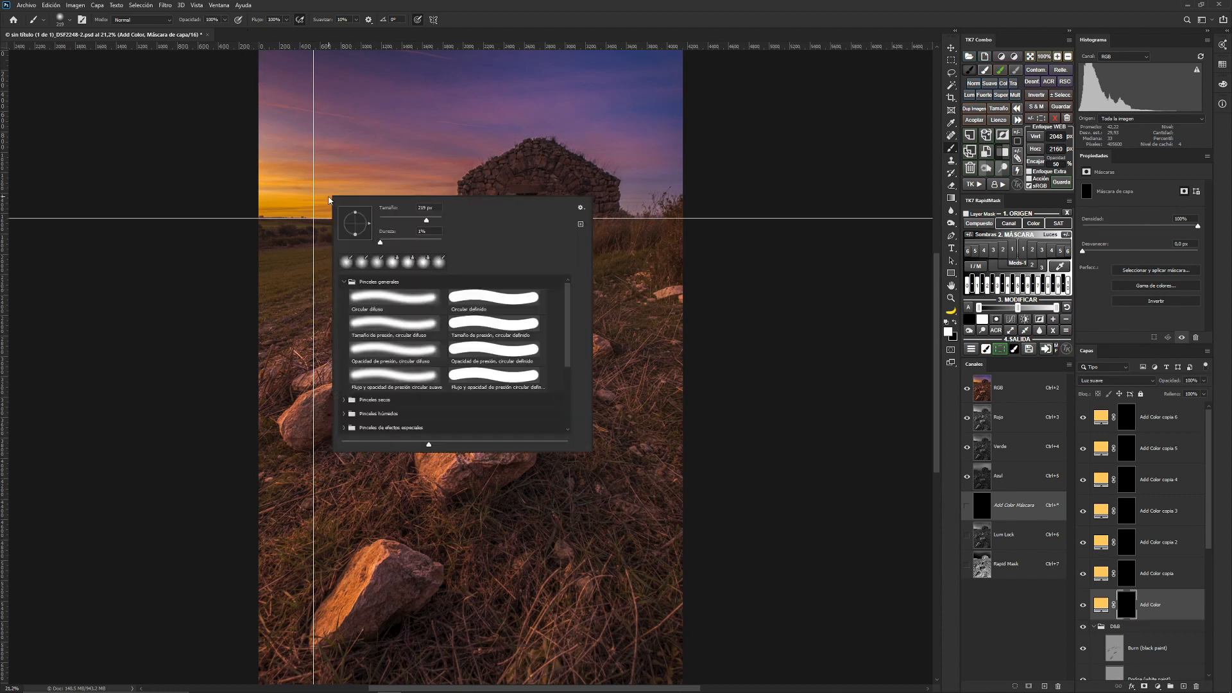
click(421, 231)
click(183, 141)
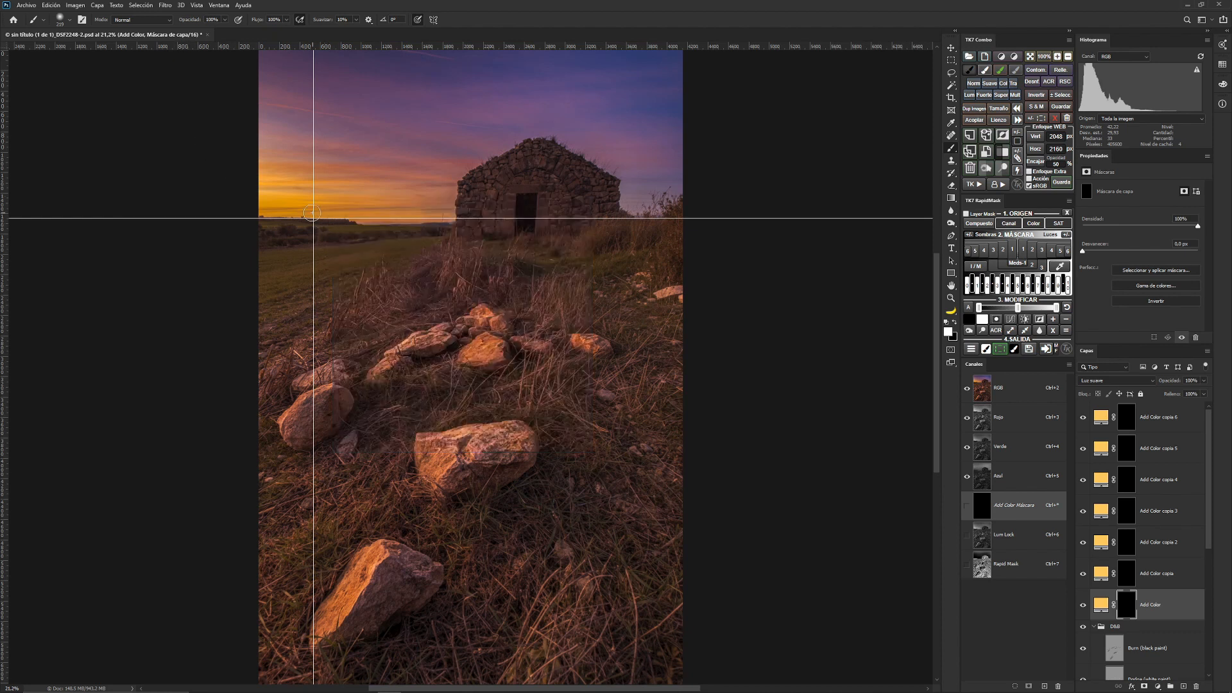
scroll(312, 213, up, 1)
scroll(308, 212, down, 1)
key(bracketright)
key(bracketright)
key(bracketright)
key(bracketright)
click(312, 219)
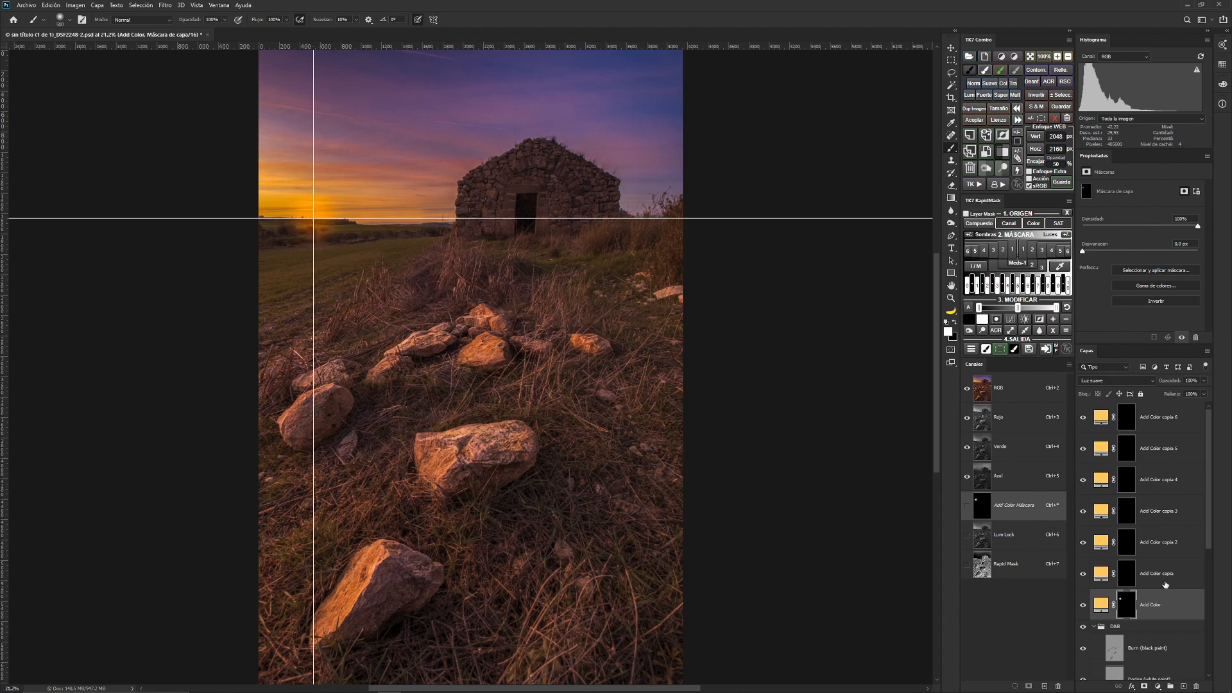
Dab white at the guide crossing on the Add Color copia mask with a brush of about 1300 px
click(1126, 578)
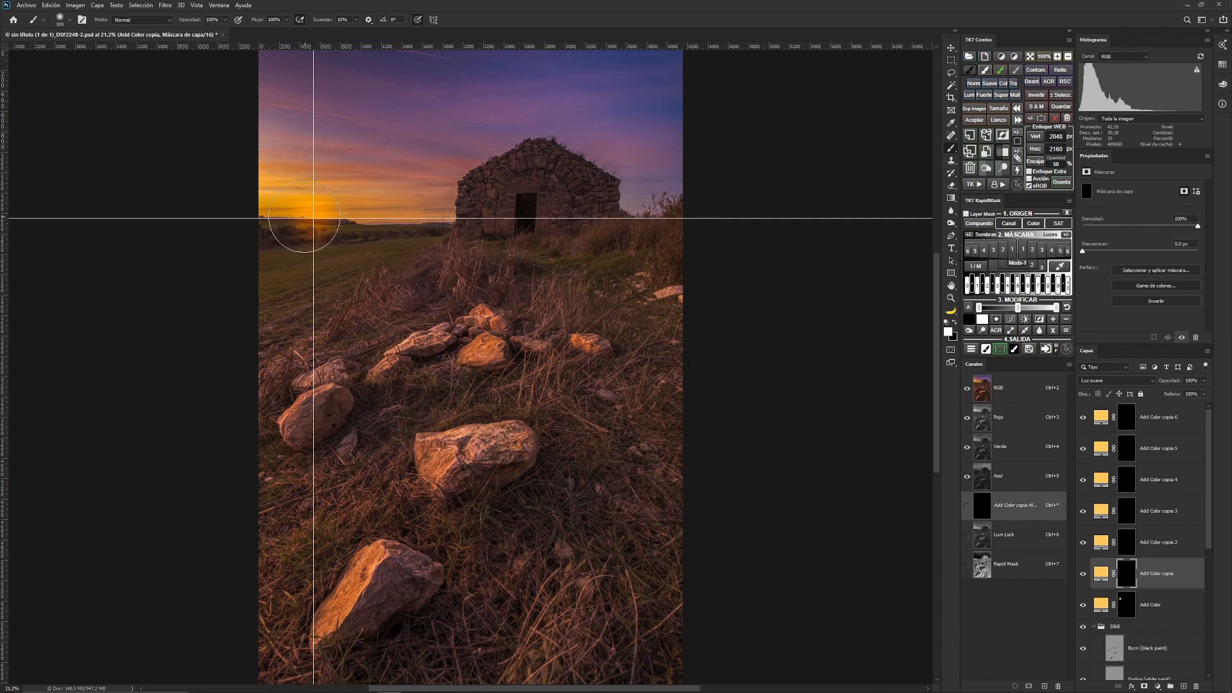
key(bracketright)
key(bracketright)
key(bracketright)
key(bracketright)
key(bracketright)
key(bracketright)
key(bracketright)
key(bracketright)
click(315, 220)
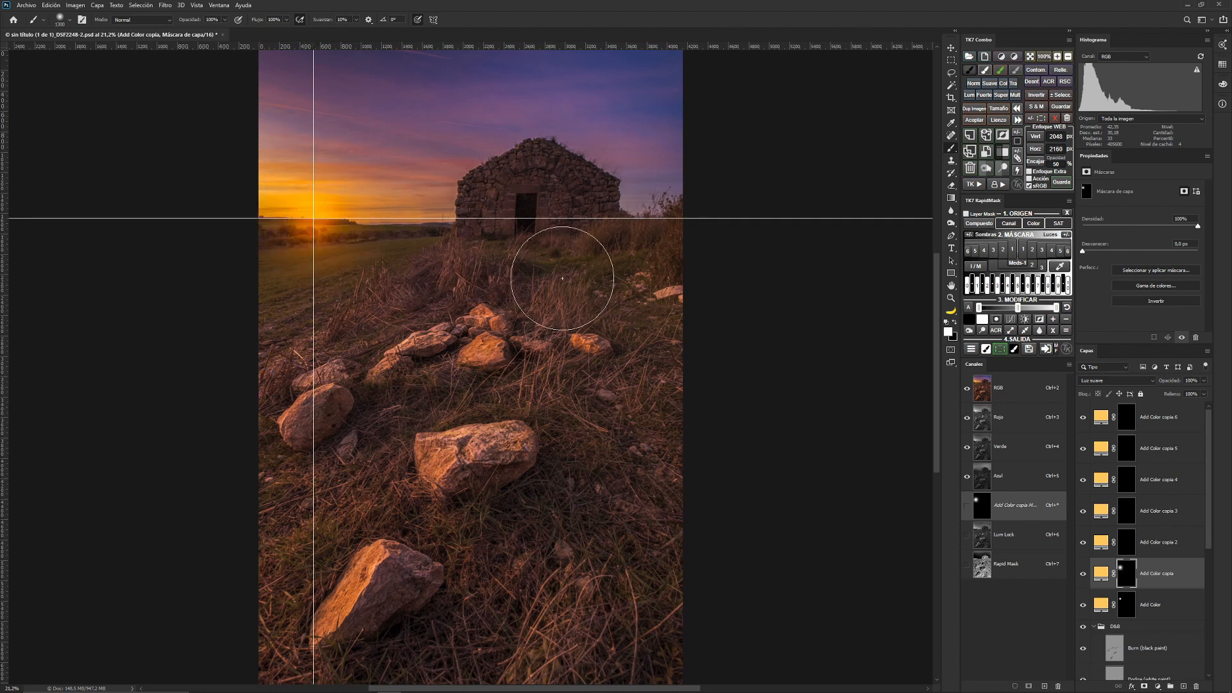
Dab white at the guide crossing on the Add Color copia 2 mask with a brush of about 2200 px
click(1124, 550)
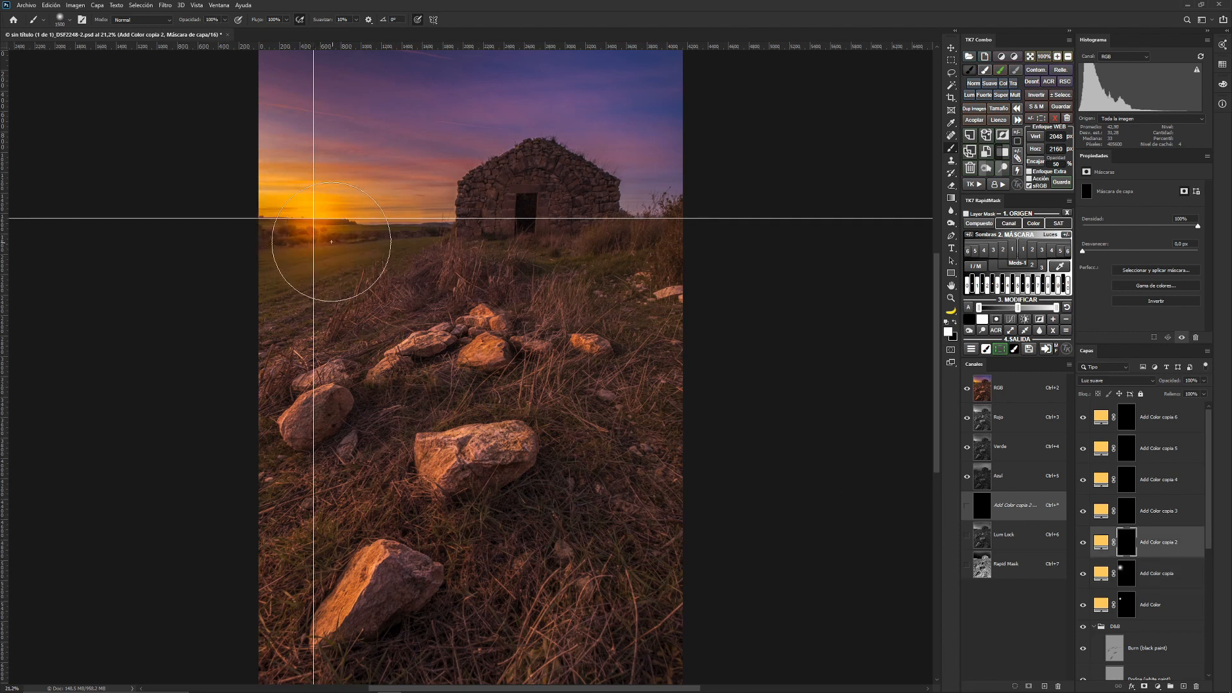
key(bracketright)
key(bracketright)
key(bracketright)
key(bracketright)
click(321, 218)
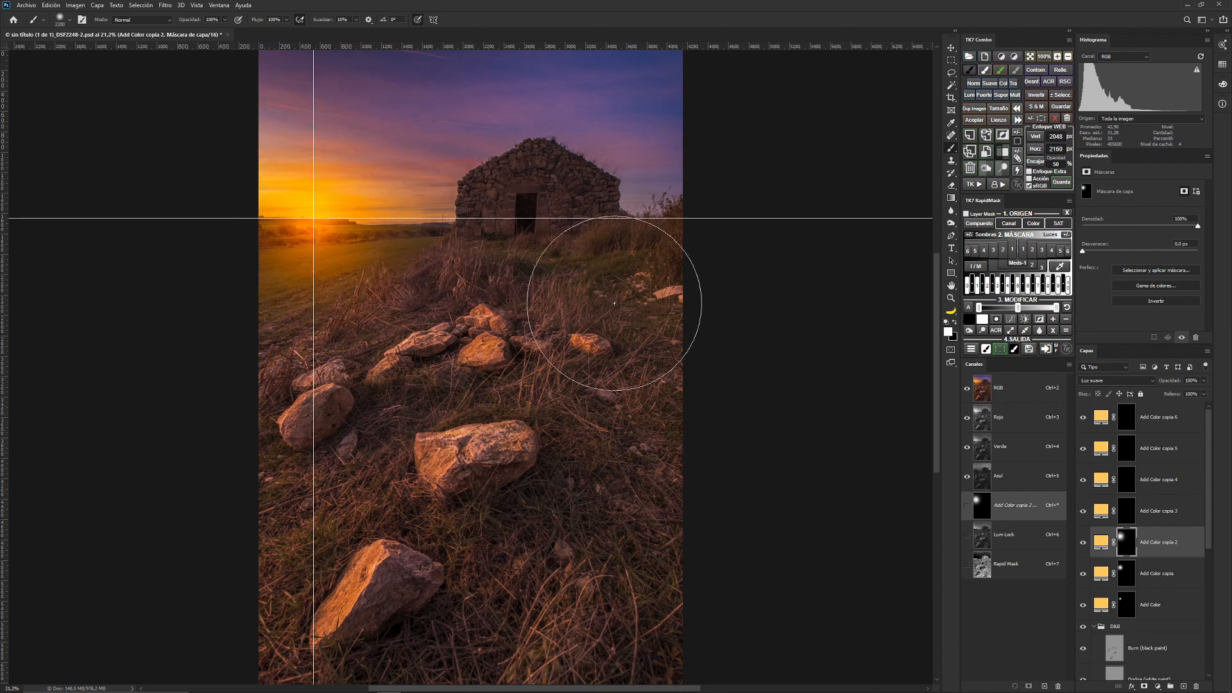
Dab white around the guide crossing on the Add Color copia 3 mask with a brush of about 3300 px
click(1126, 512)
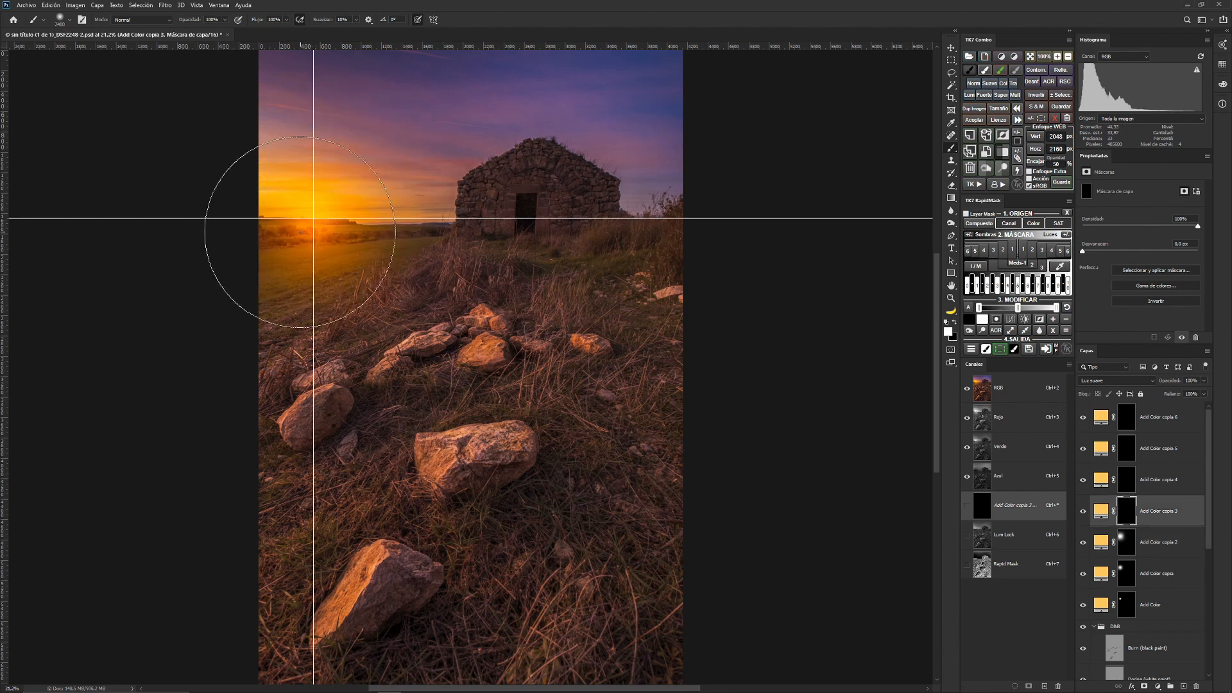
key(bracketright)
key(bracketright)
key(bracketright)
key(bracketright)
key(bracketright)
key(bracketright)
key(bracketright)
key(bracketright)
key(bracketright)
key(bracketright)
key(bracketright)
click(308, 199)
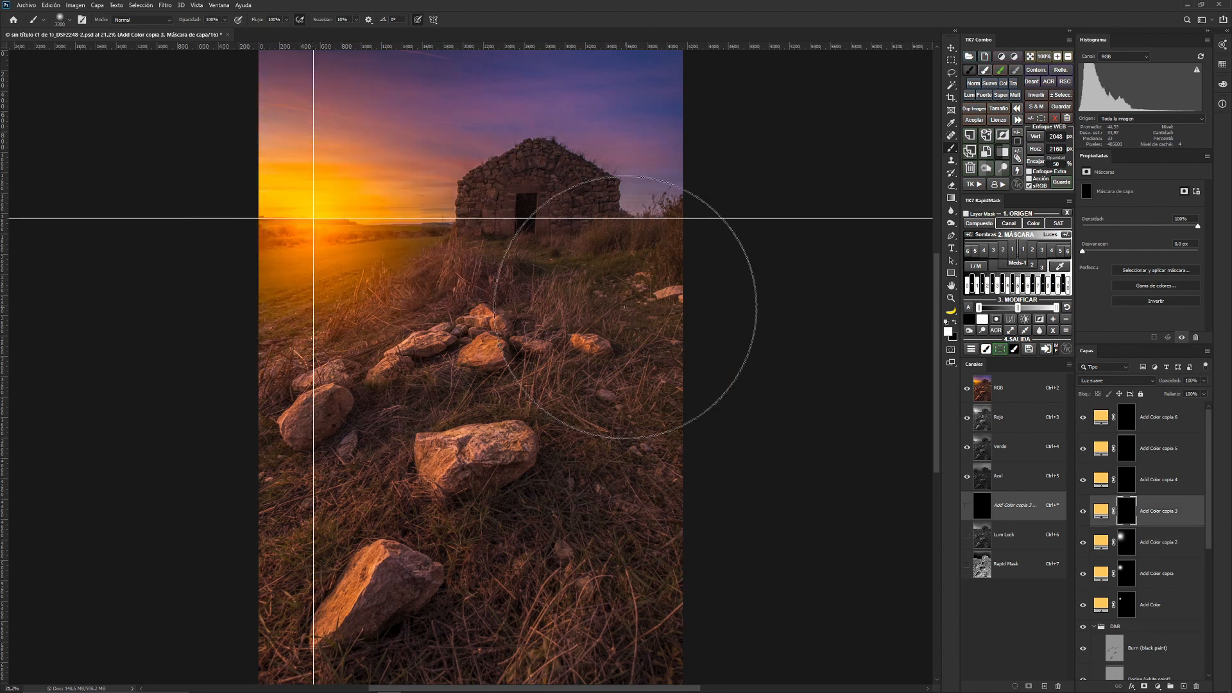
Dab white at the guide crossing on the Add Color copia 4 mask with a brush of about 4400 px
click(1126, 480)
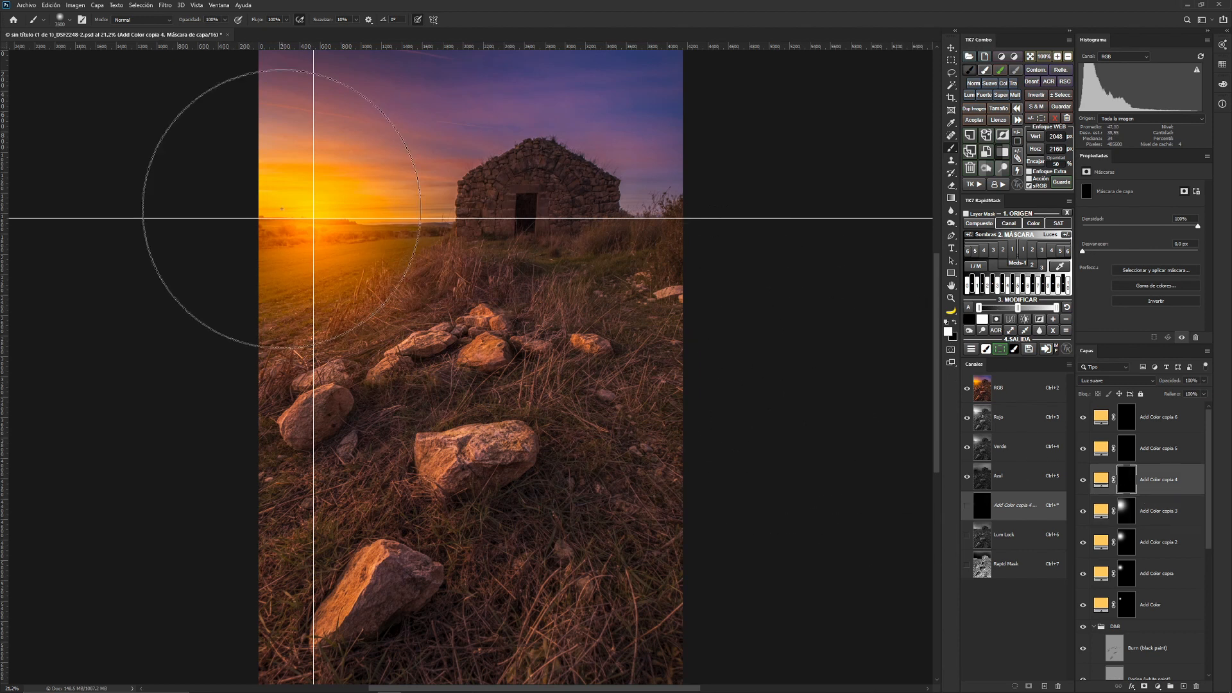
key(bracketright)
key(bracketright)
key(bracketright)
key(bracketright)
key(bracketright)
key(bracketright)
key(bracketright)
key(bracketright)
key(bracketright)
key(bracketright)
key(bracketright)
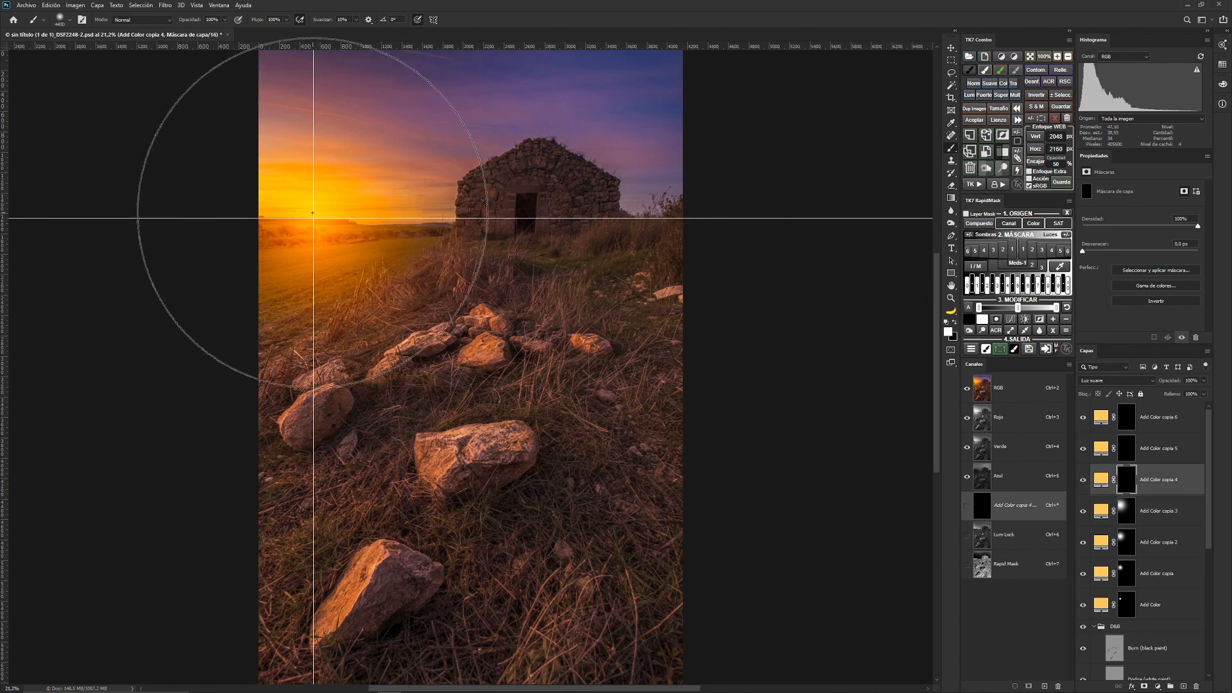
click(324, 221)
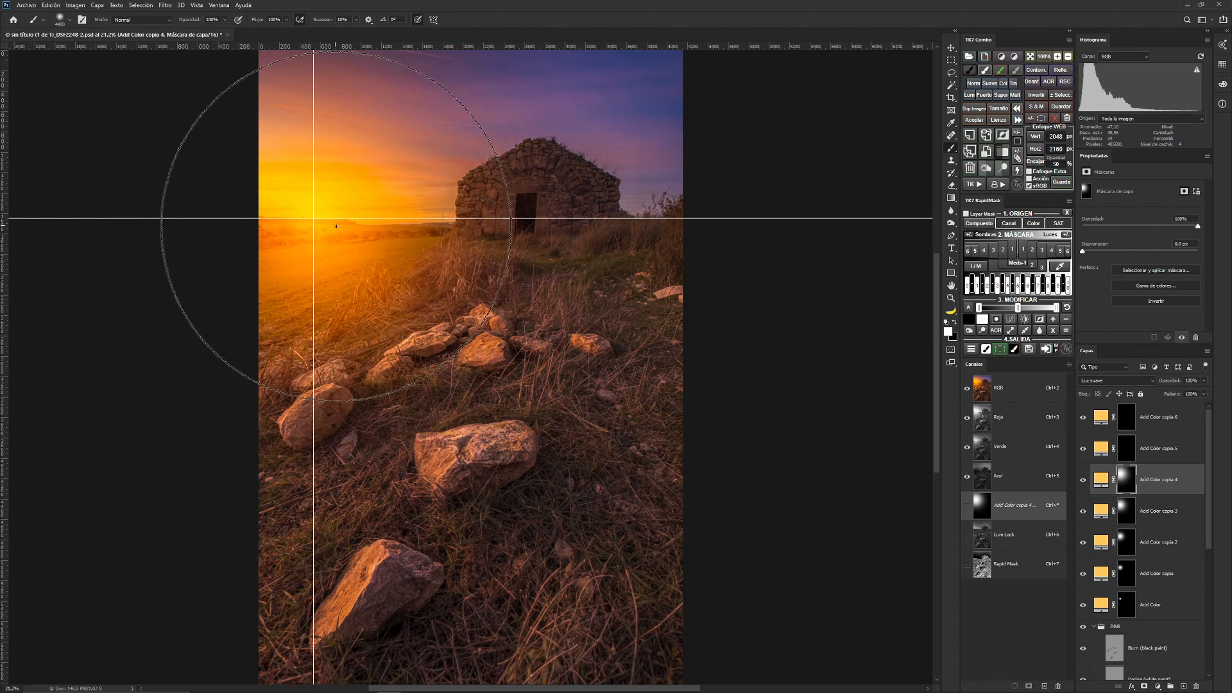
Delete the two unused layers, Add Color copia 5 and Add Color copia 6
click(1161, 424)
shift+click(1161, 455)
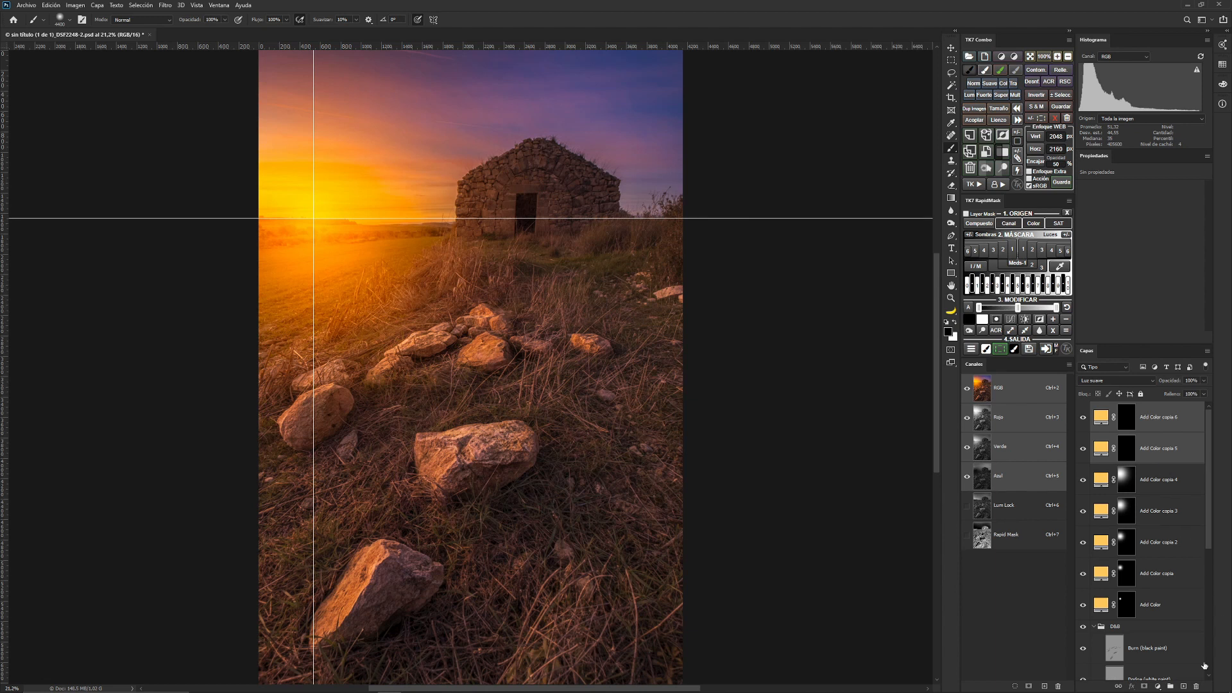
drag(1095, 446, 1196, 686)
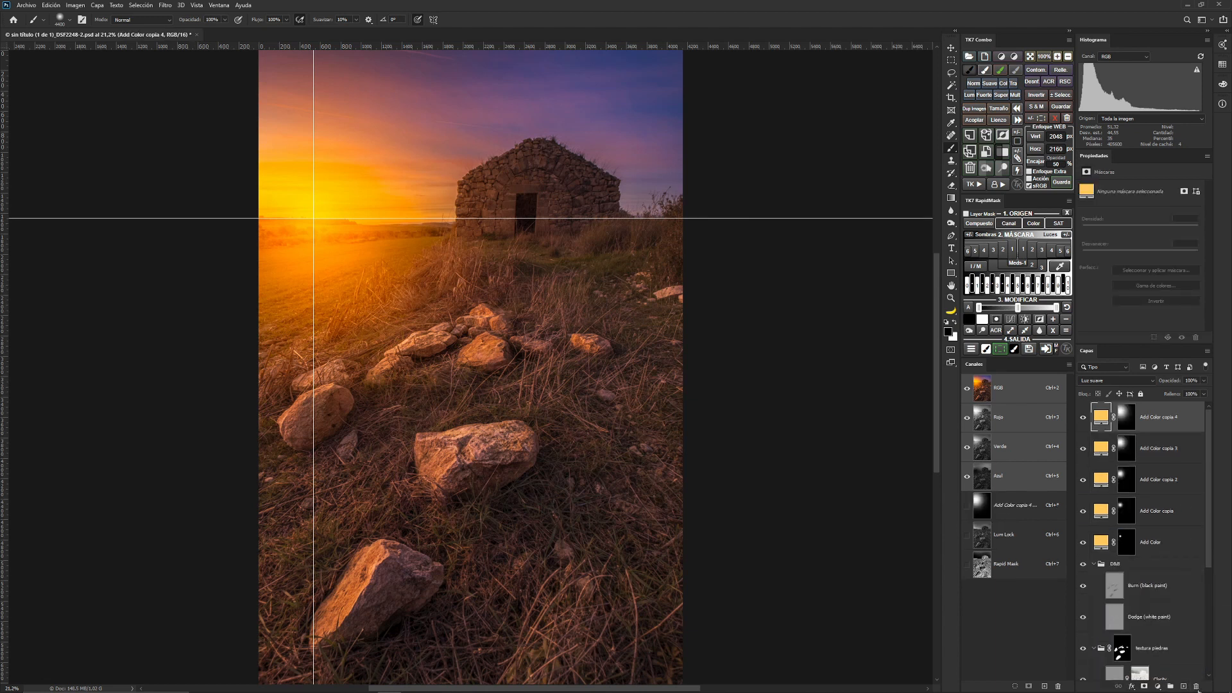
Group the five Add Color layers, name the group "fogonazo", and check its contents before collapsing it
shift+click(1173, 549)
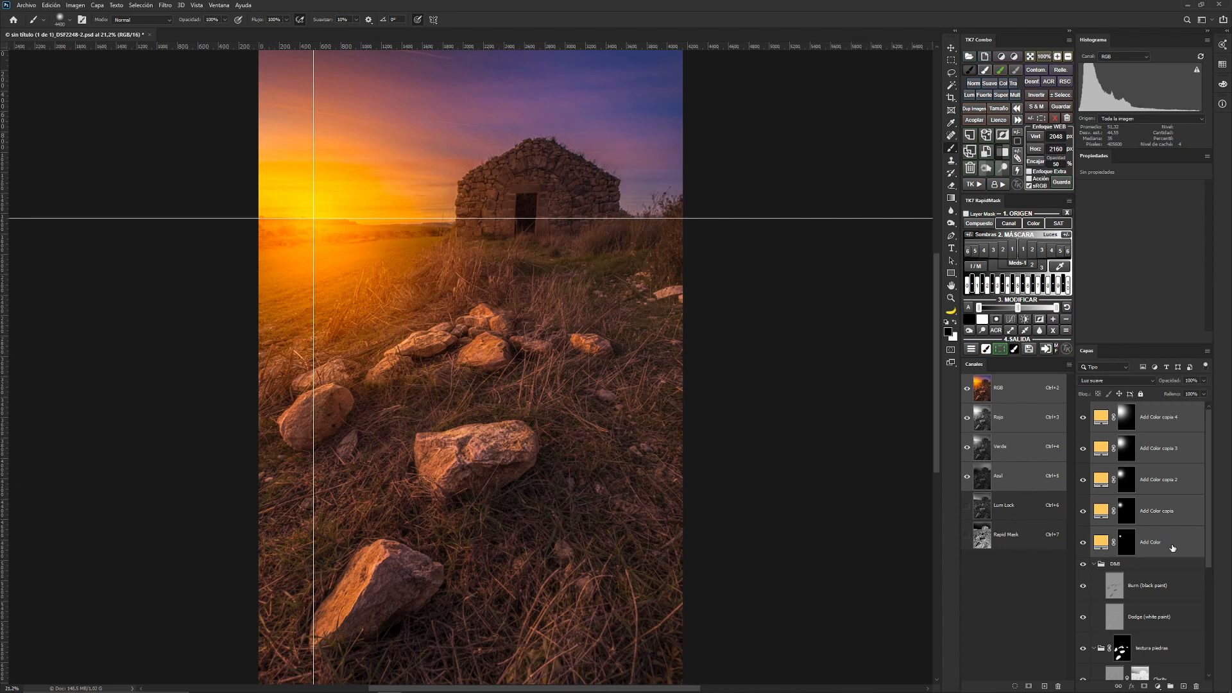
key(ctrl+g)
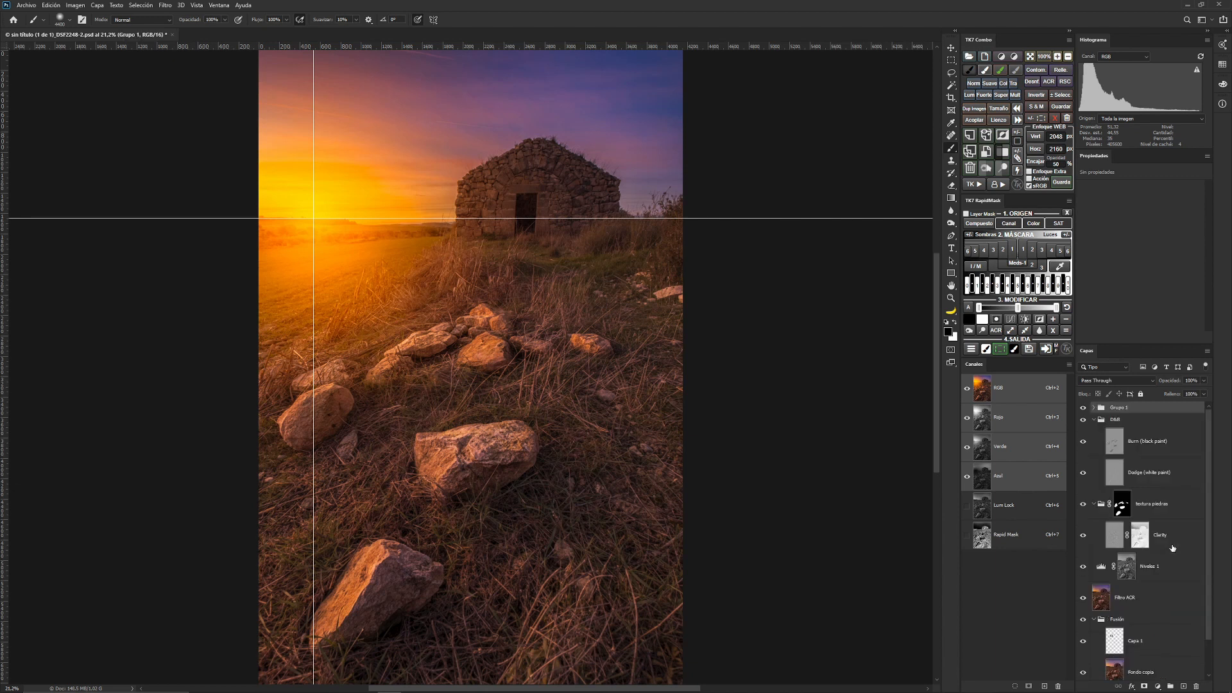
double_click(1118, 408)
key(BackSpace)
key(Return)
click(1094, 408)
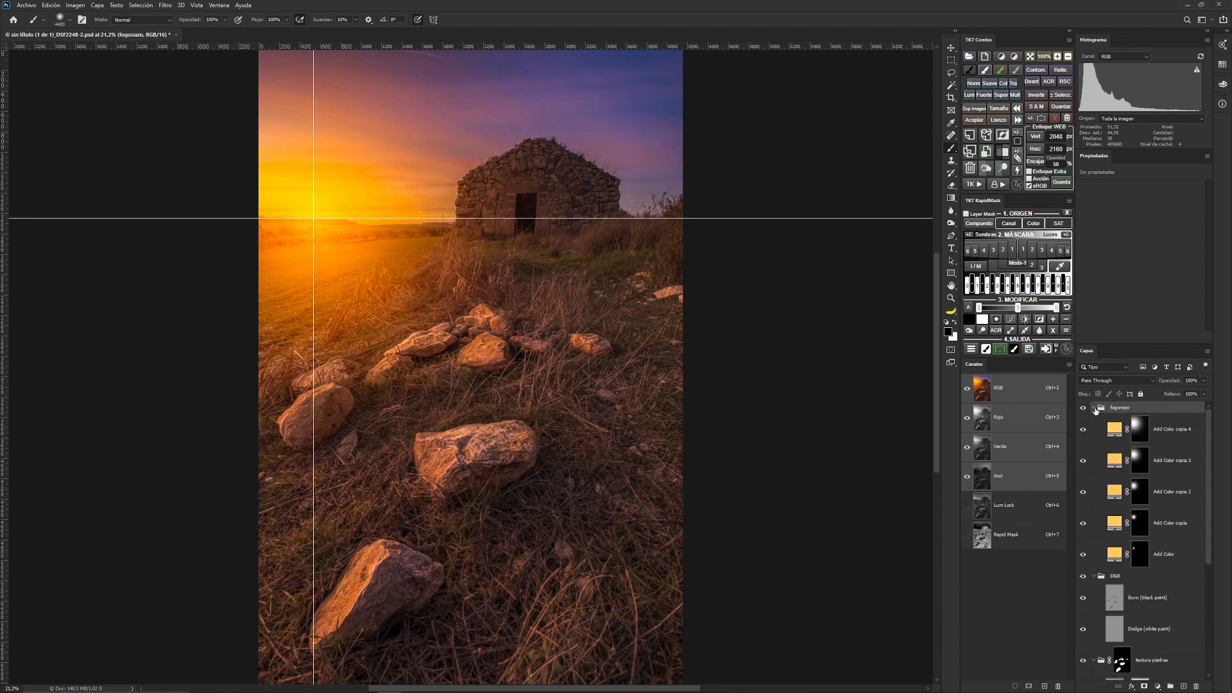
click(1094, 408)
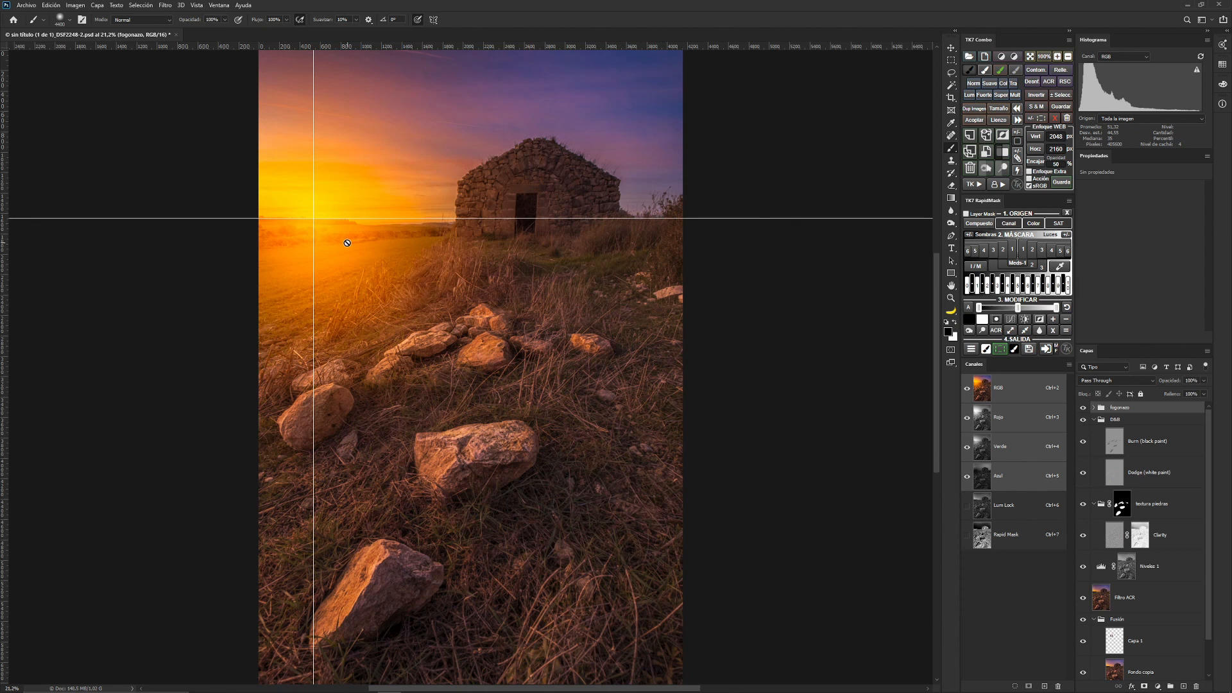
Hide the guides and give the fogonazo group a layer mask filled with the image's composite luminosity mask
key(ctrl+h)
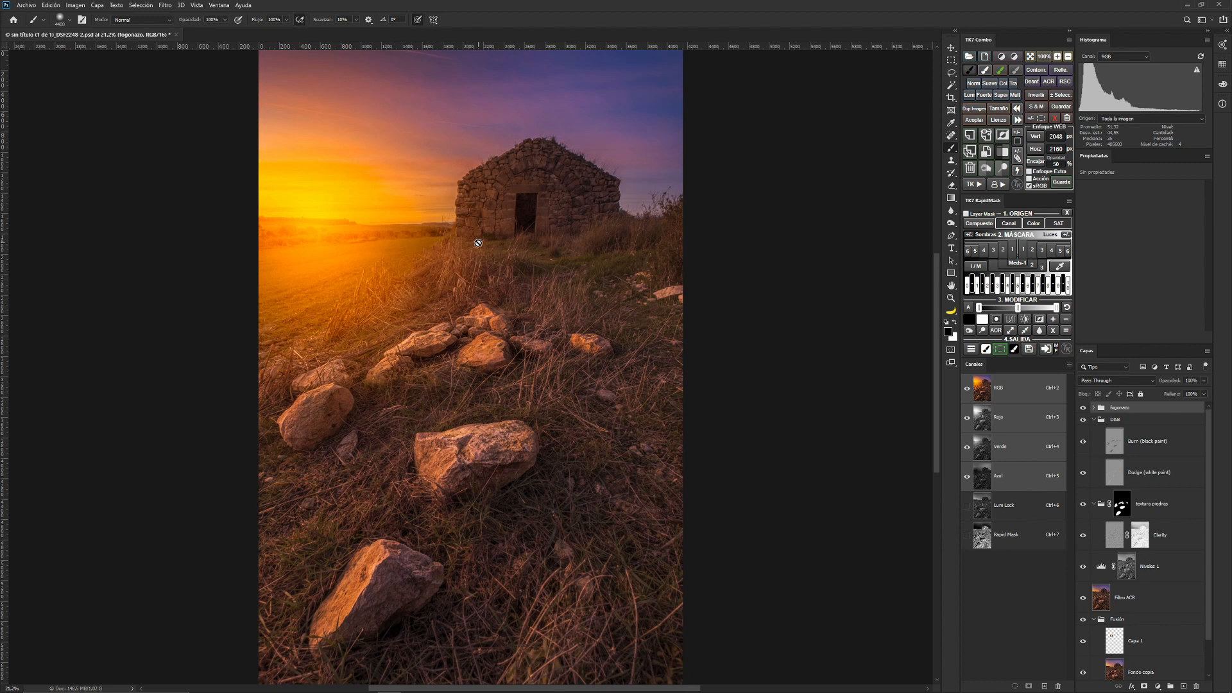
click(1083, 408)
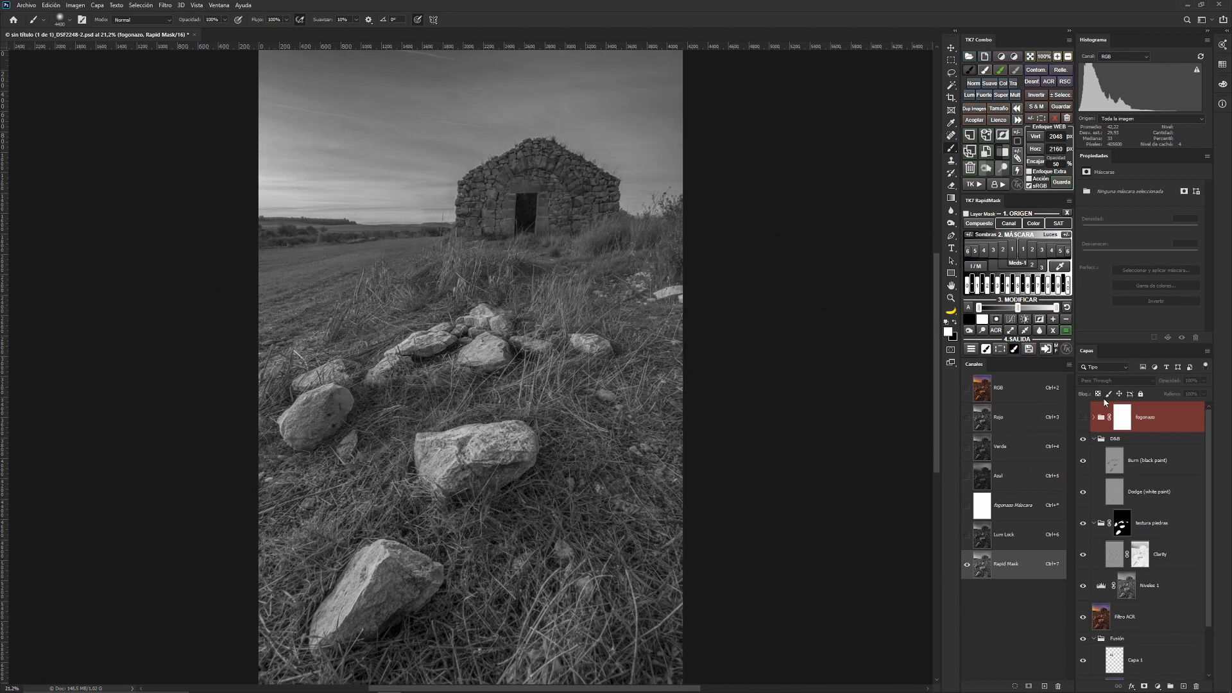
click(1132, 421)
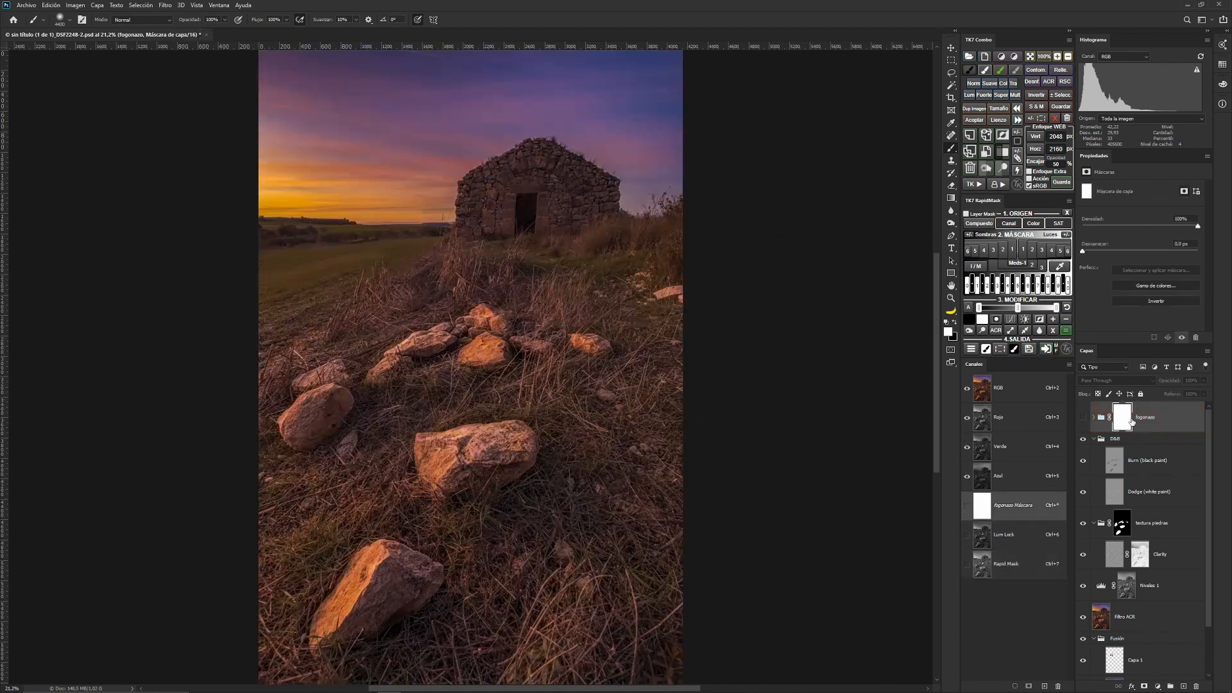
click(1046, 348)
click(1084, 419)
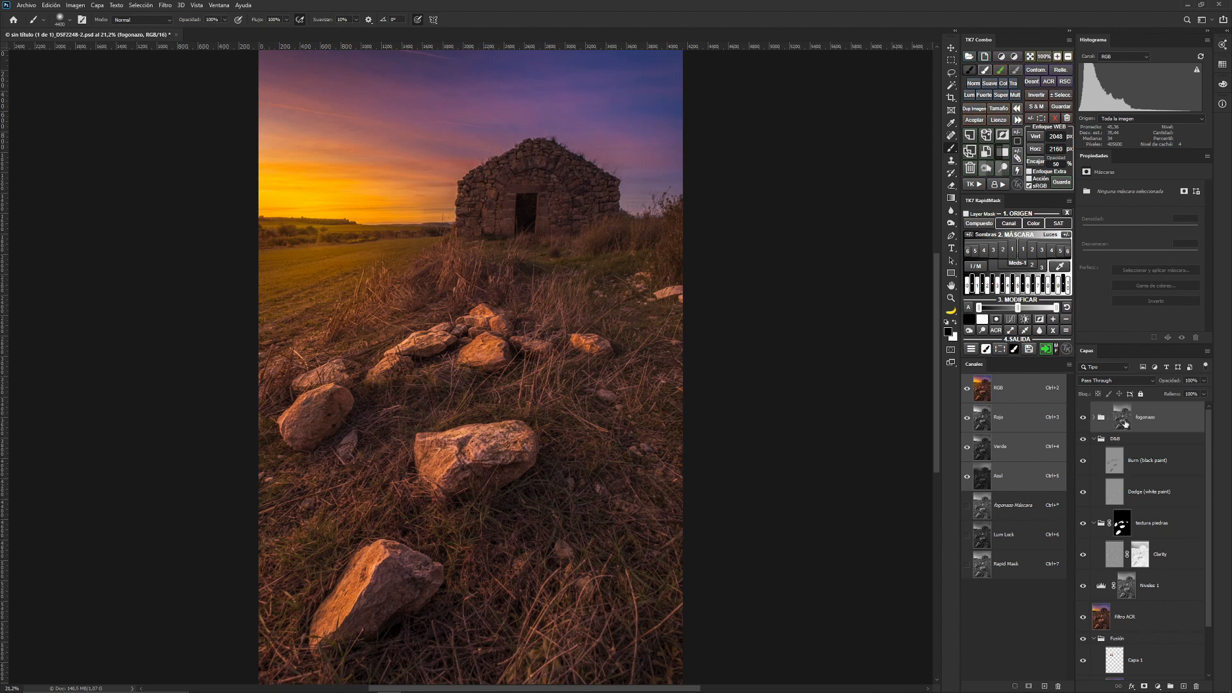
Stretch the fogonazo group horizontally to about 148% of its width, extending it past the photo's right edge
key(ctrl+t)
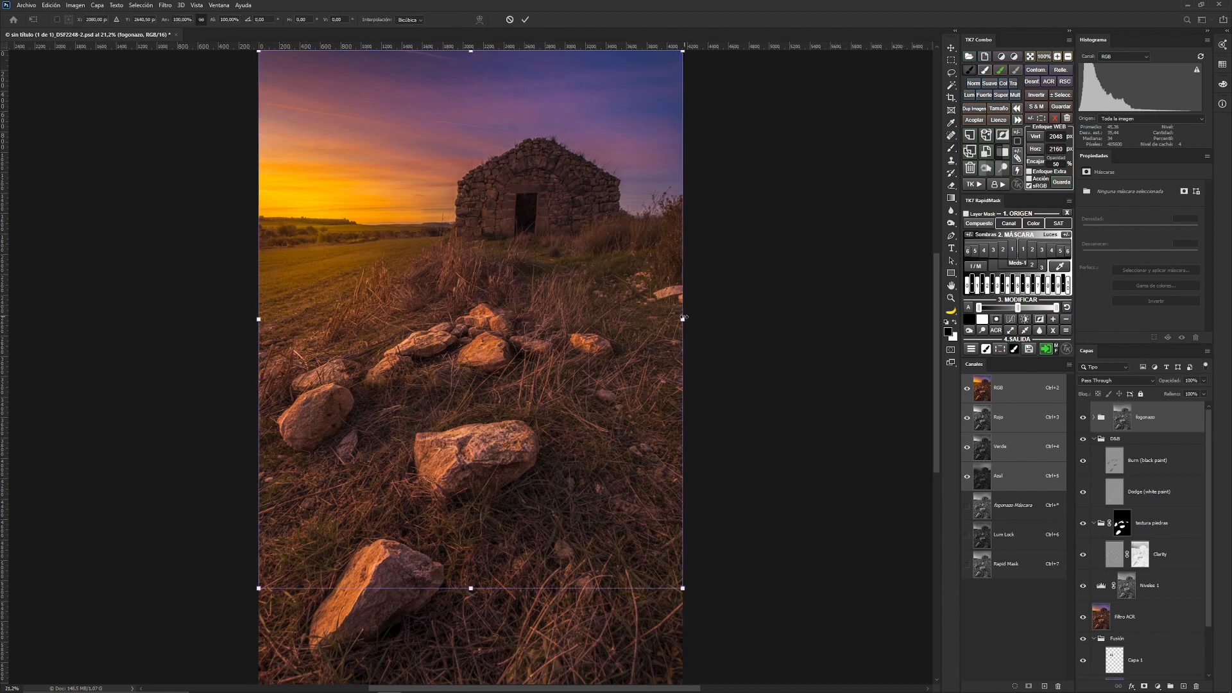
drag(682, 319, 889, 293)
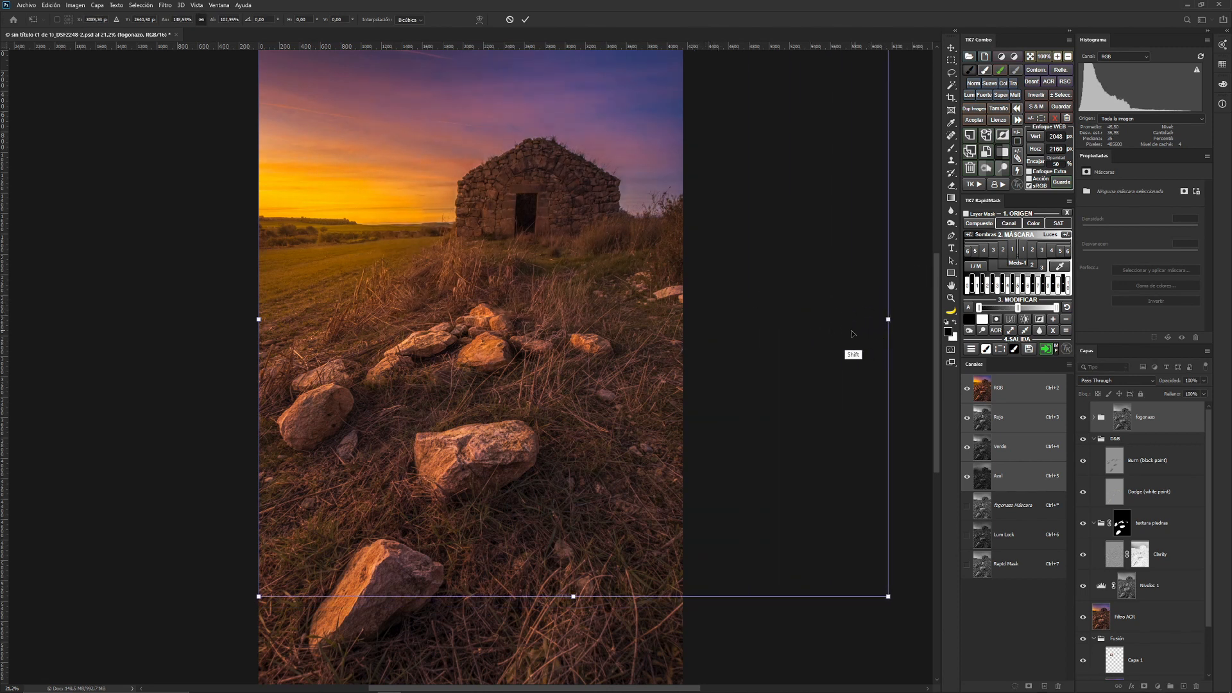
key(Return)
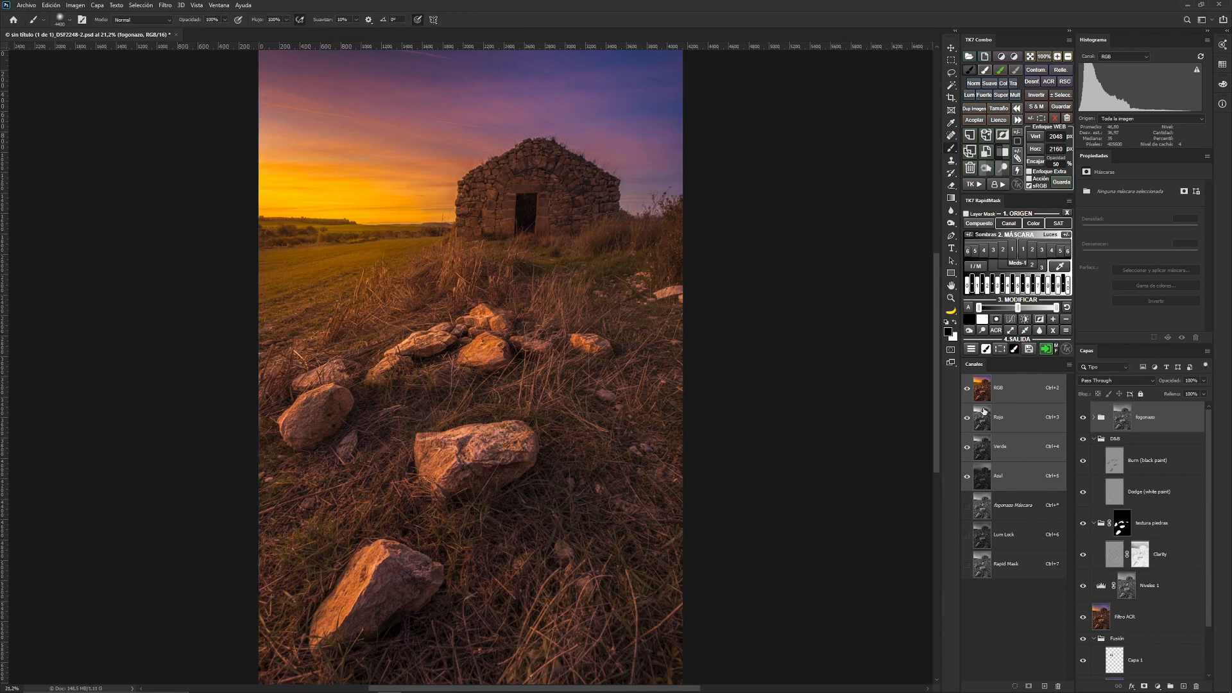
Reduce the fogonazo group's opacity to 65% and compare the photo with and without the glow
click(1083, 419)
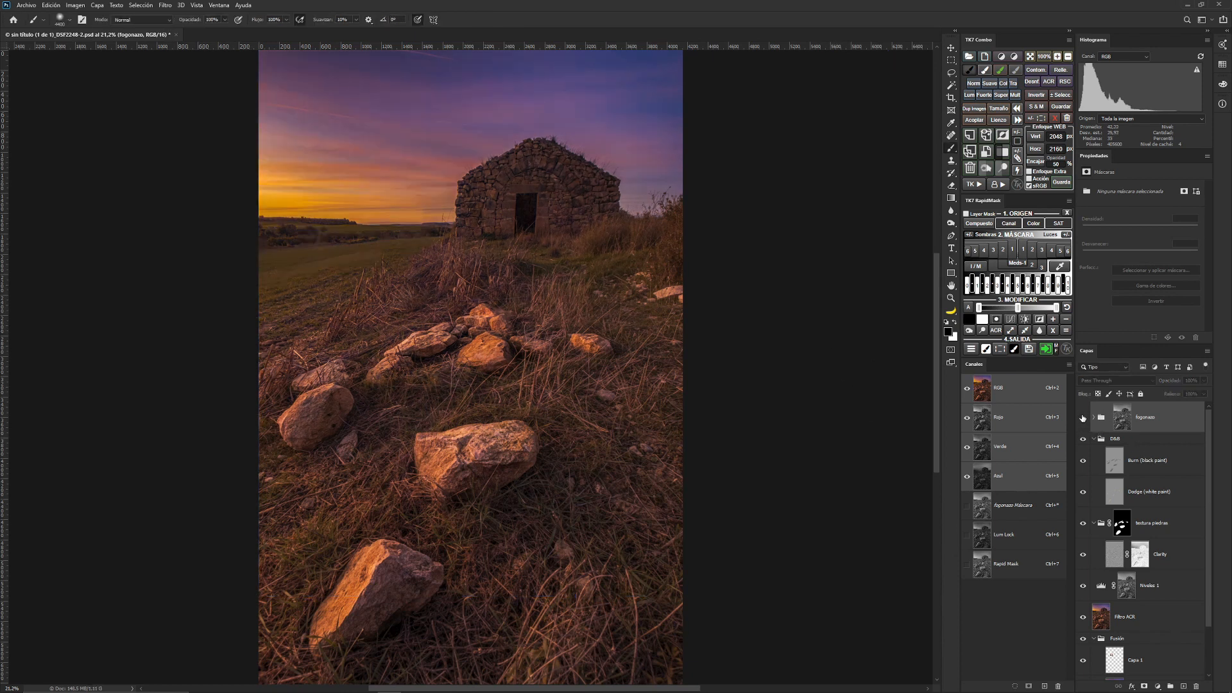
click(1083, 417)
click(1205, 381)
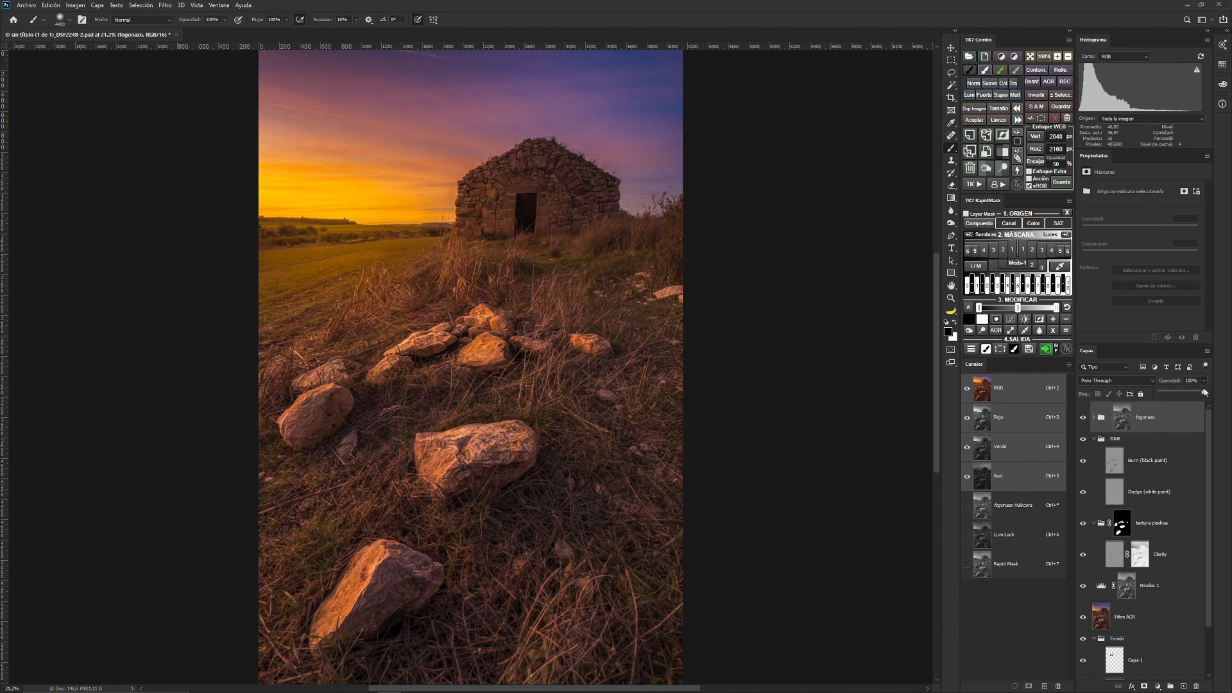
drag(1204, 394, 1191, 392)
click(1084, 417)
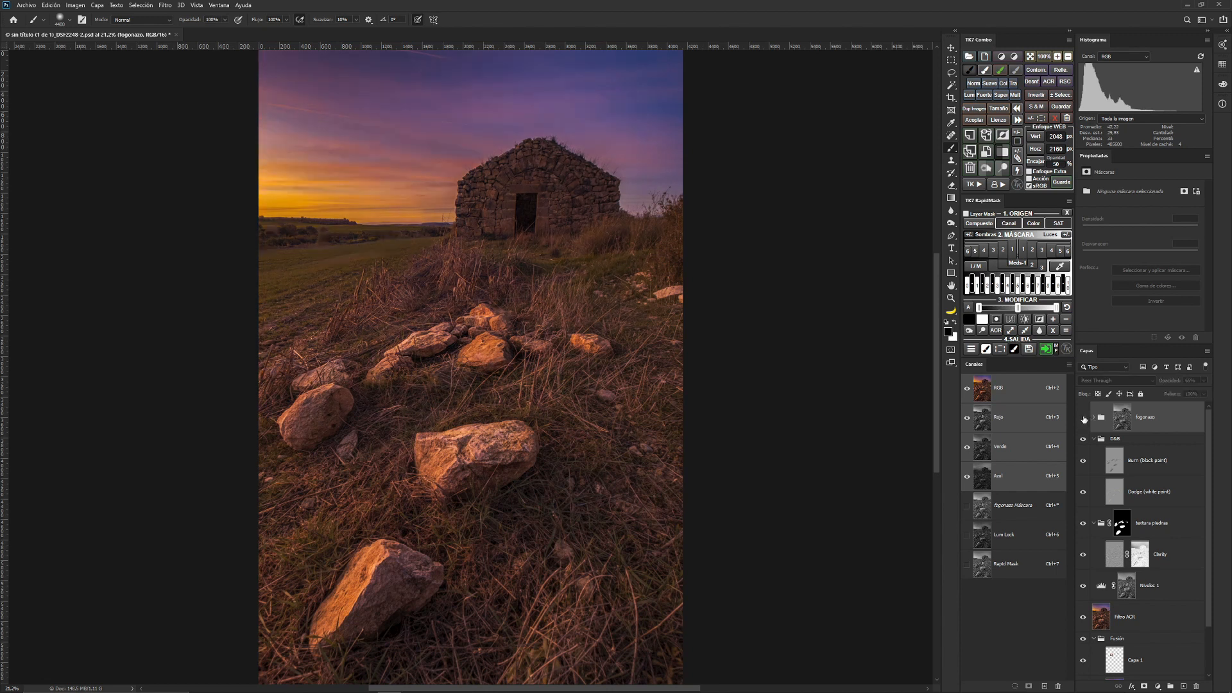
click(1084, 418)
click(1084, 418)
click(1084, 418)
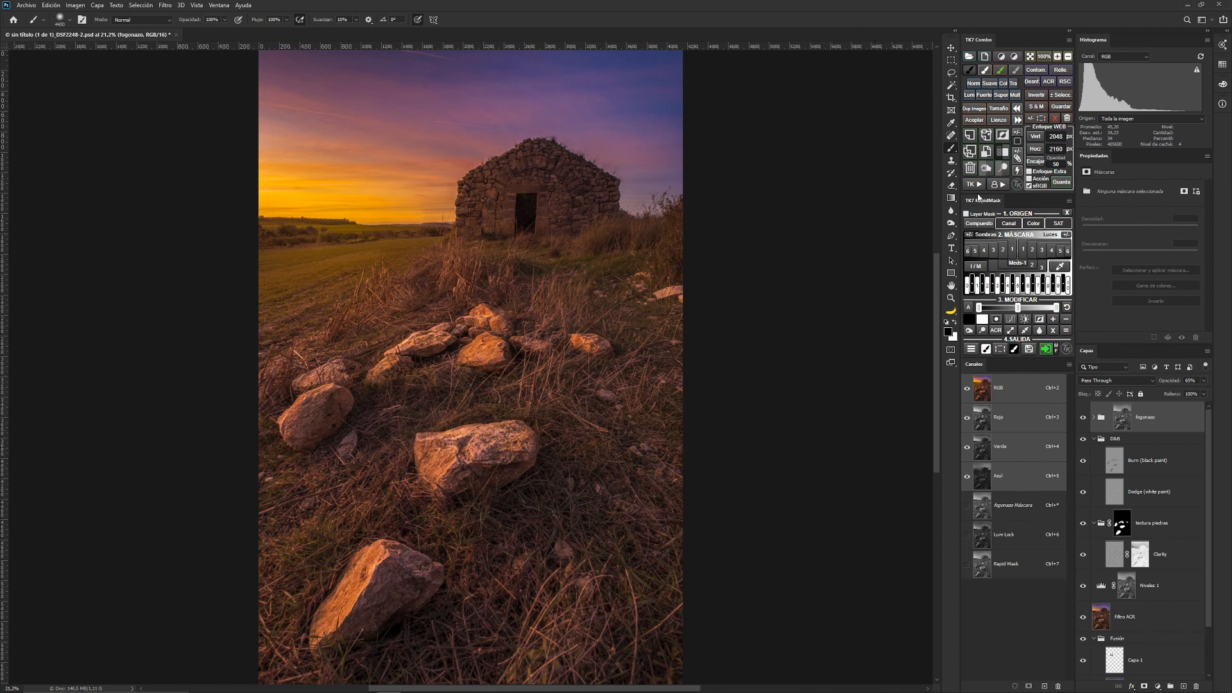
Add a Burn (black paint) layer above the fogonazo group and darken the foreground and edges with a large soft black brush at 10% flow
click(986, 169)
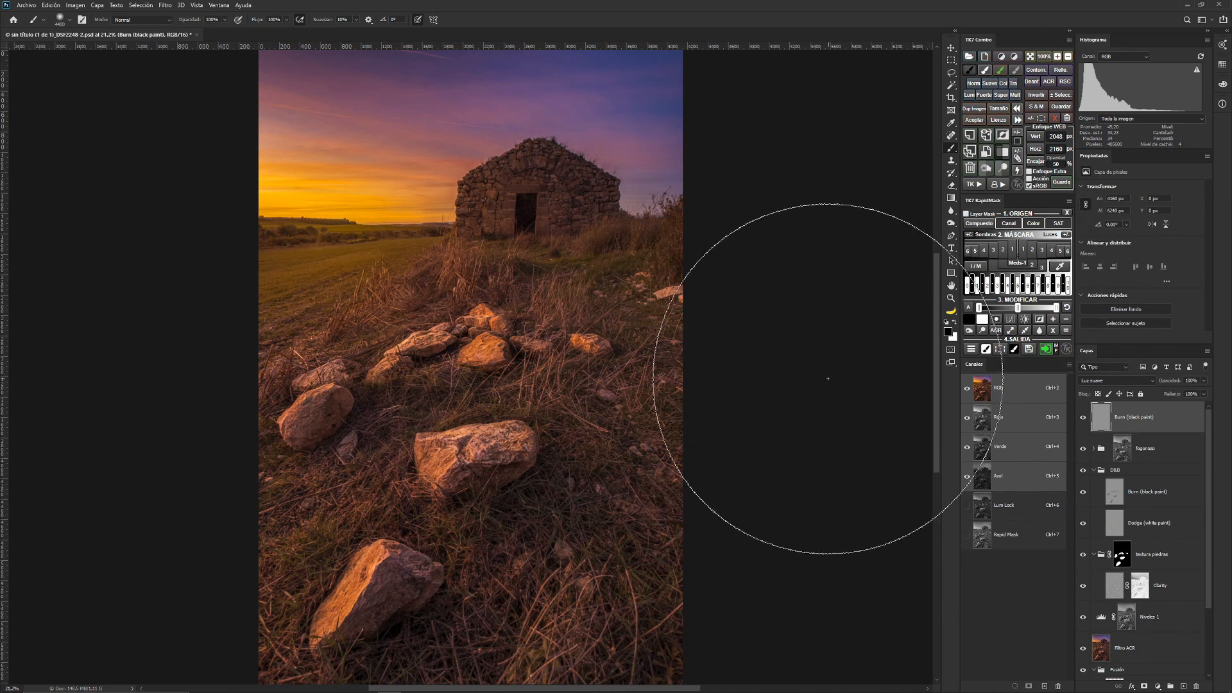
key(ctrl+minus)
key(ctrl+minus)
key(ctrl+minus)
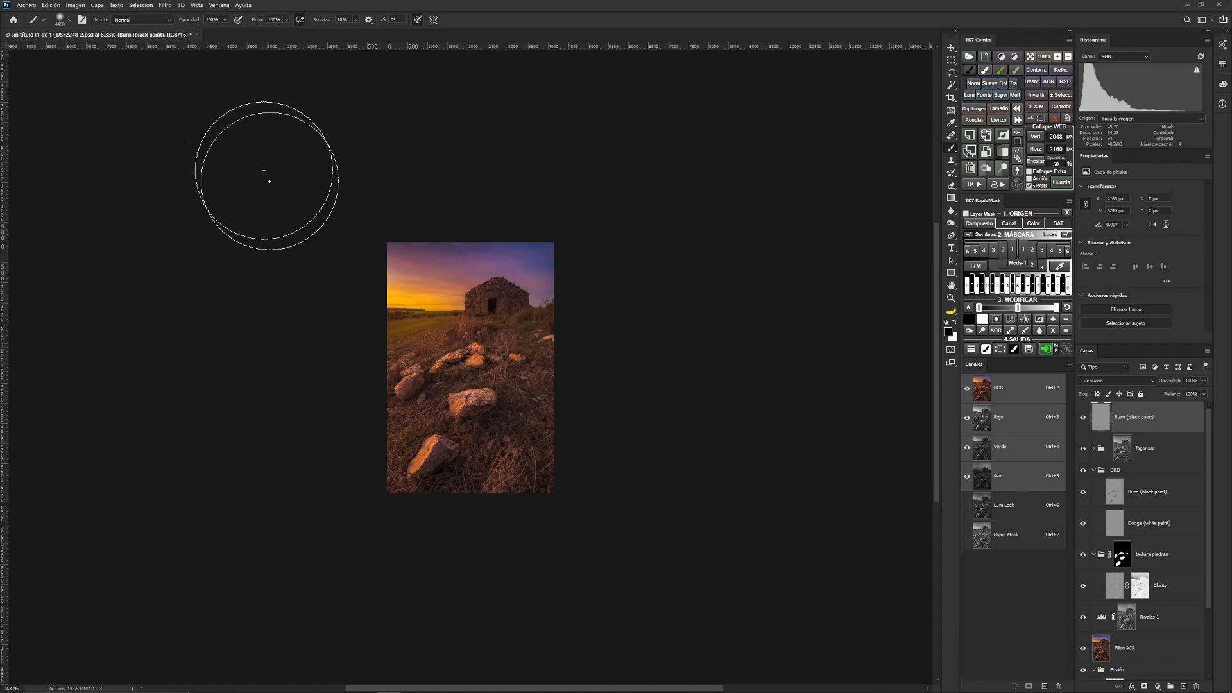
drag(421, 314, 477, 290)
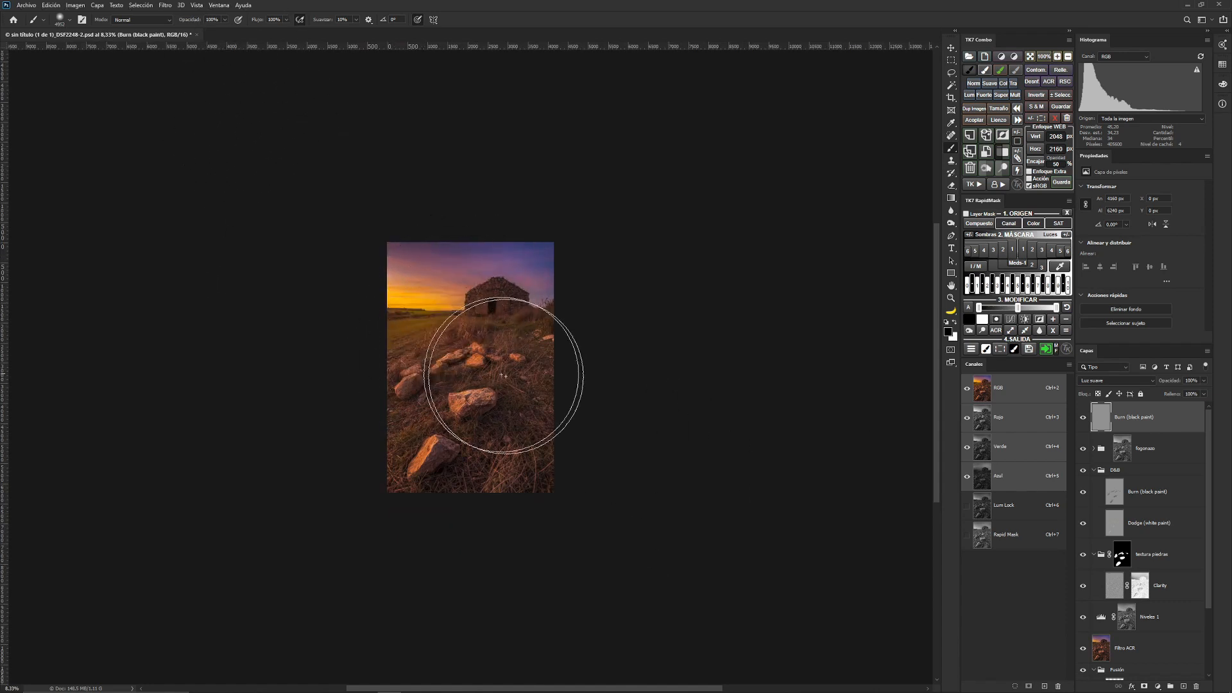
key(shift+1)
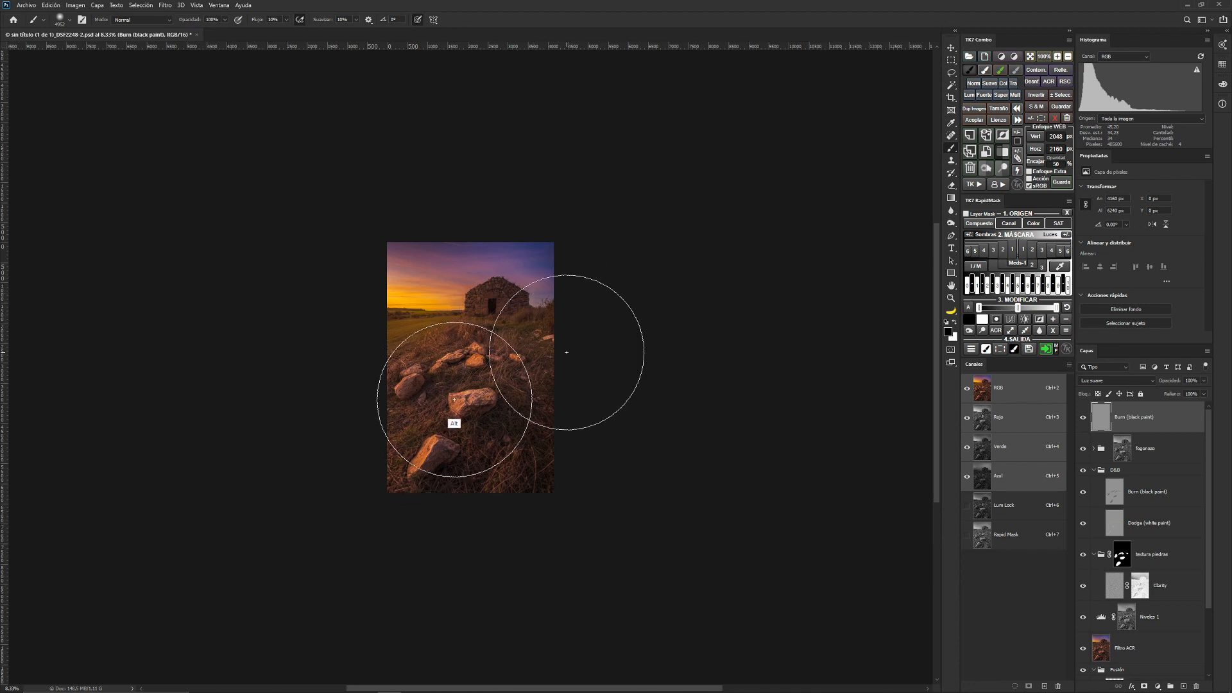
mouse_move(407, 423)
mouse_down()
mouse_move(480, 395)
mouse_move(393, 406)
mouse_up()
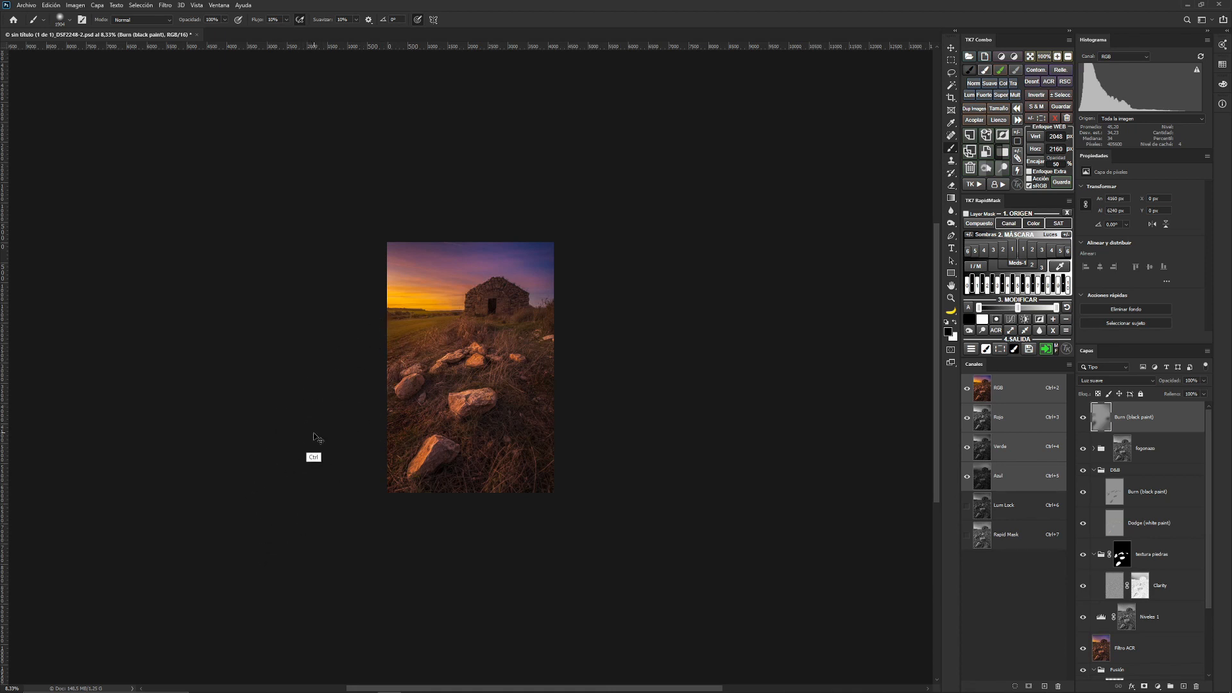
key(ctrl+z)
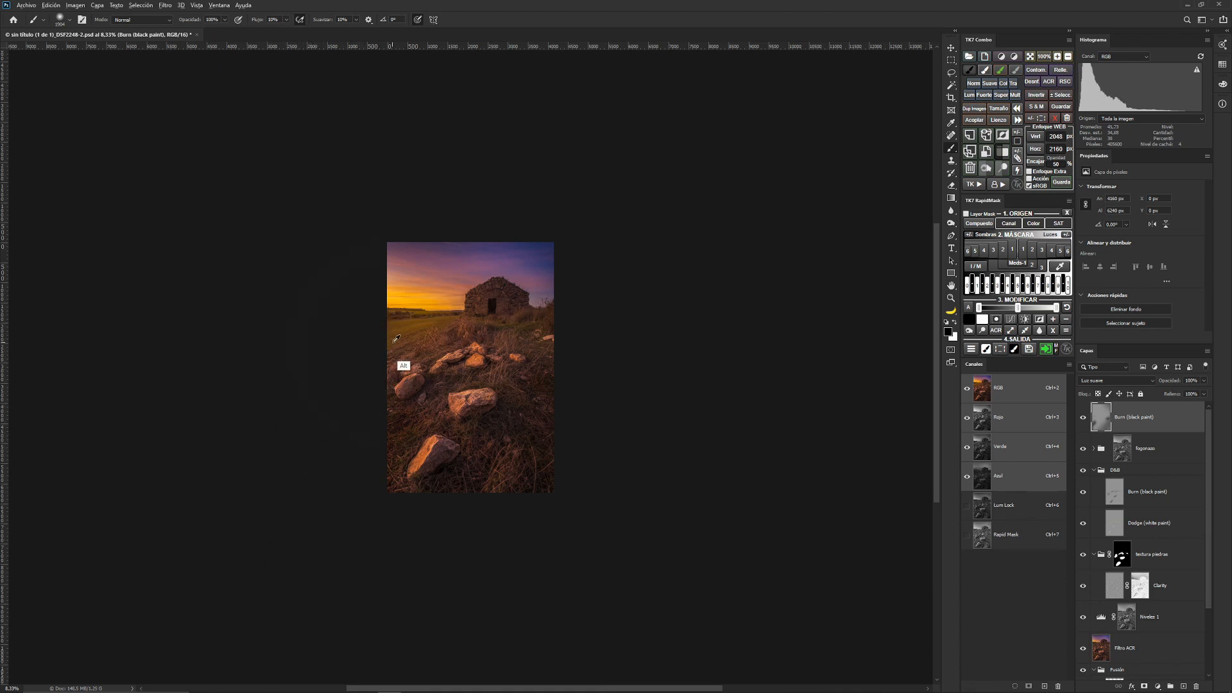
drag(393, 342, 430, 346)
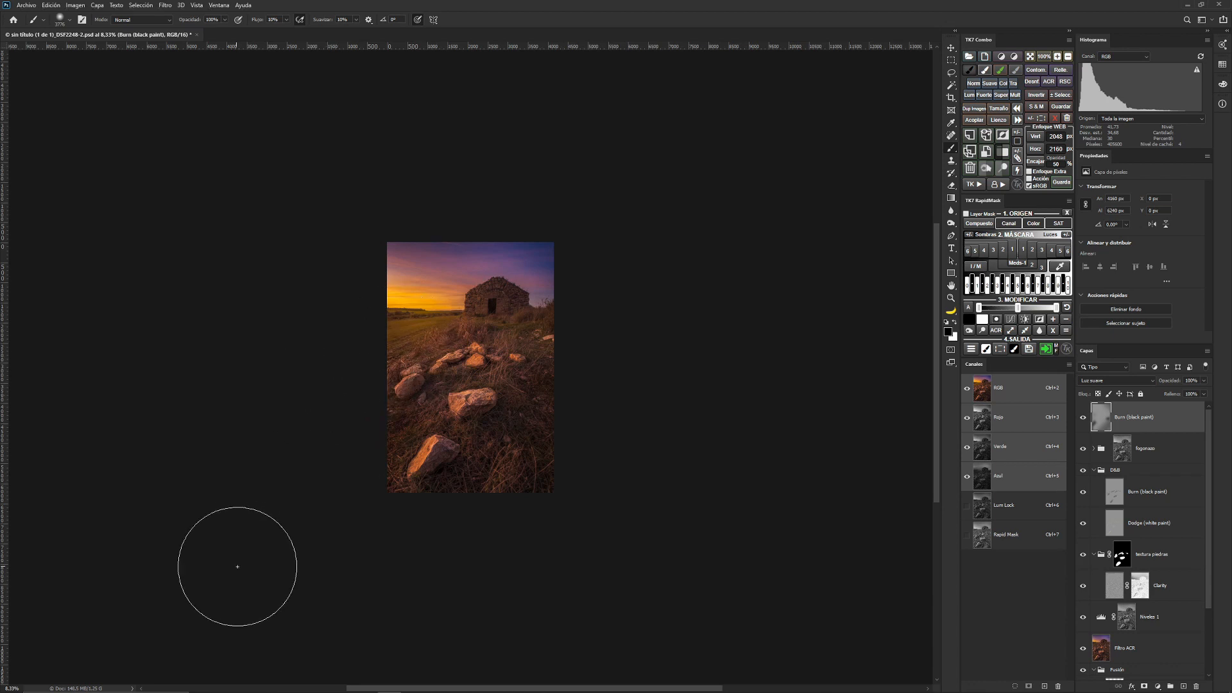
Compare the photo with and without the topmost Burn layer to judge the darkening
click(1084, 417)
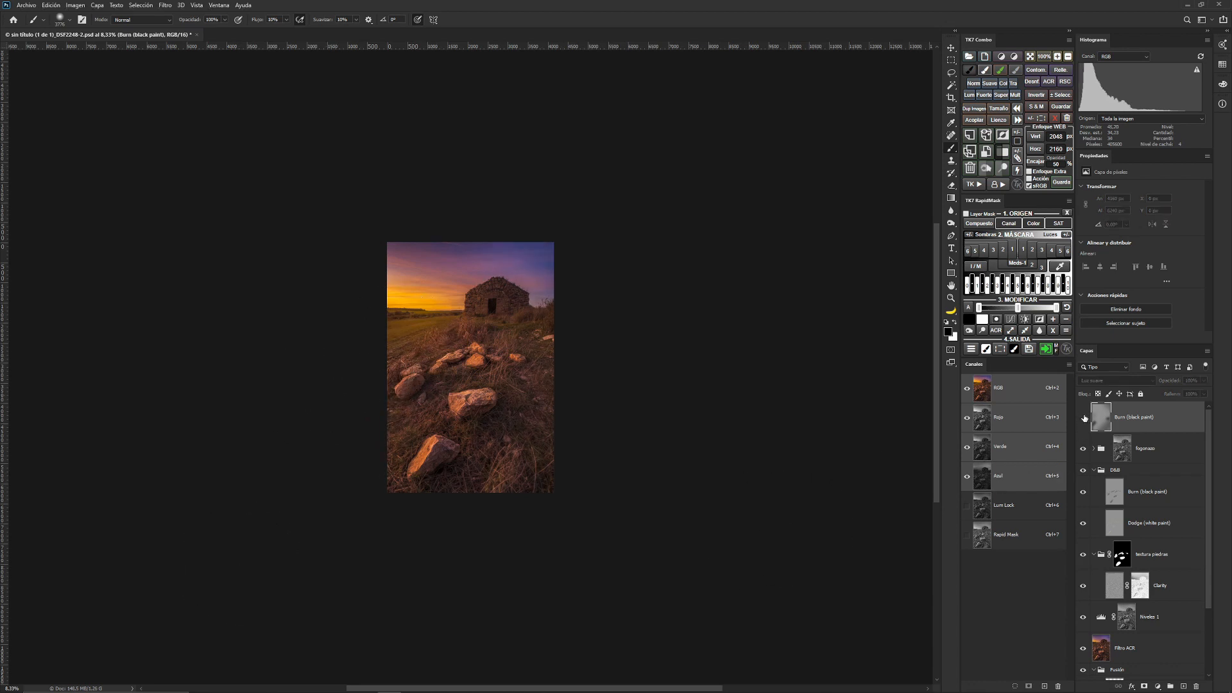
click(1084, 417)
click(1085, 417)
click(1084, 417)
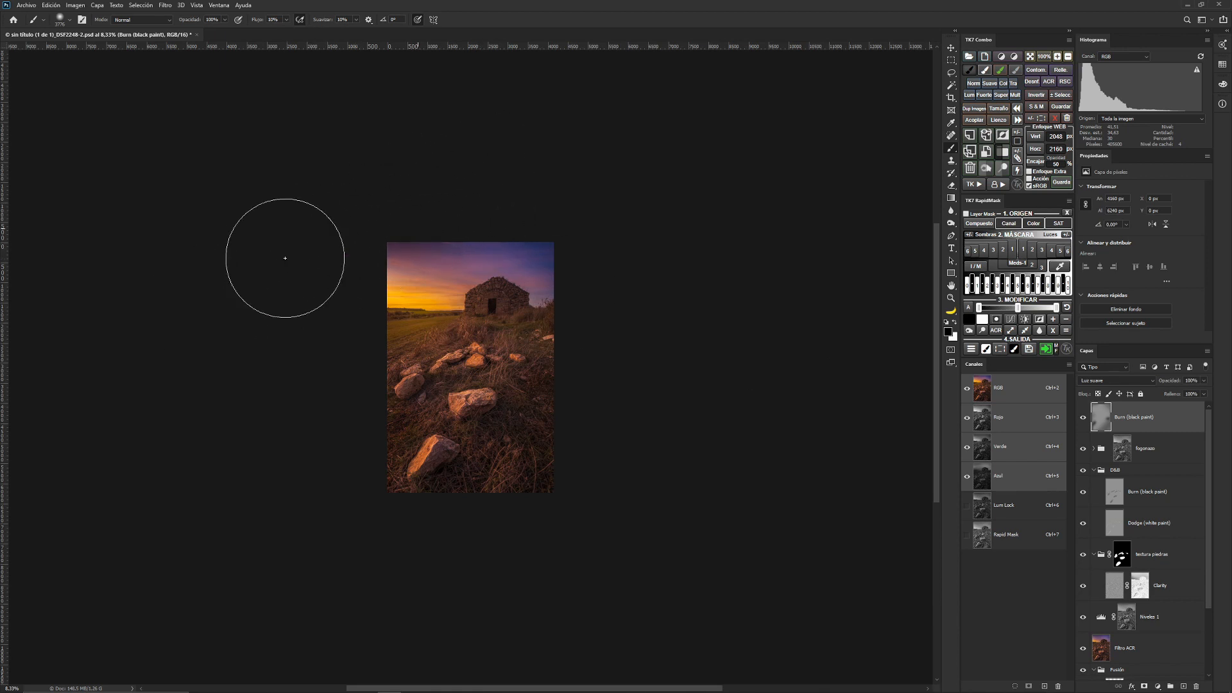
click(1084, 418)
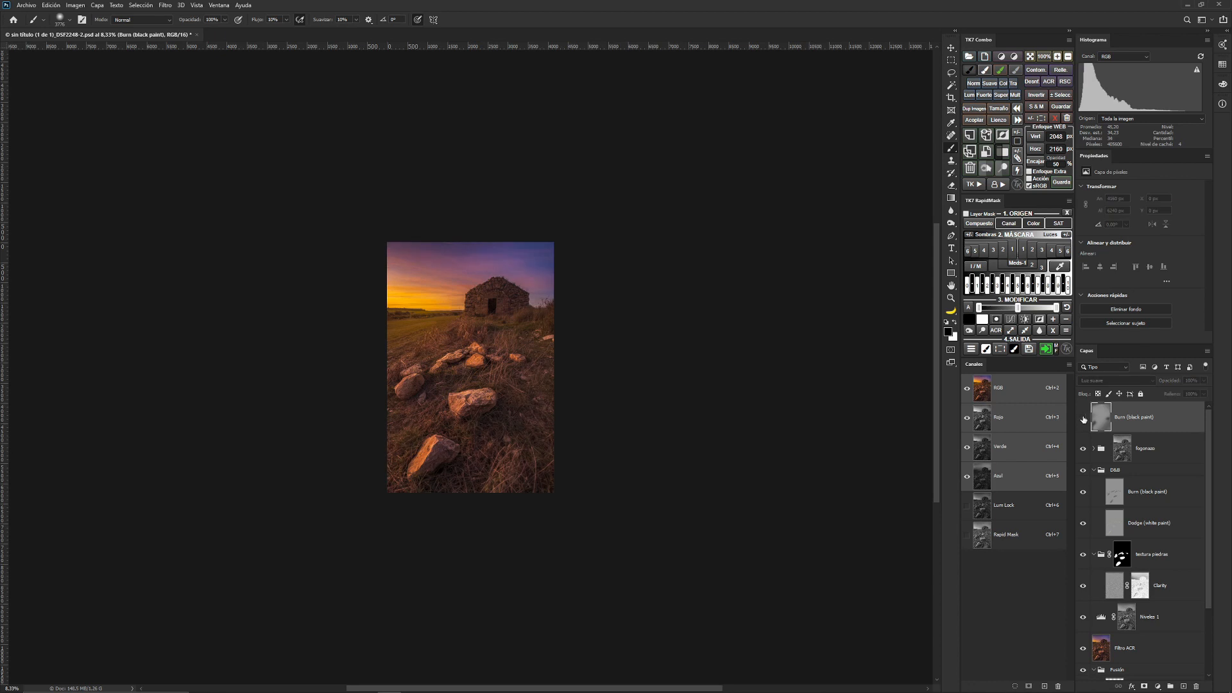
click(1084, 417)
click(1084, 418)
click(1083, 418)
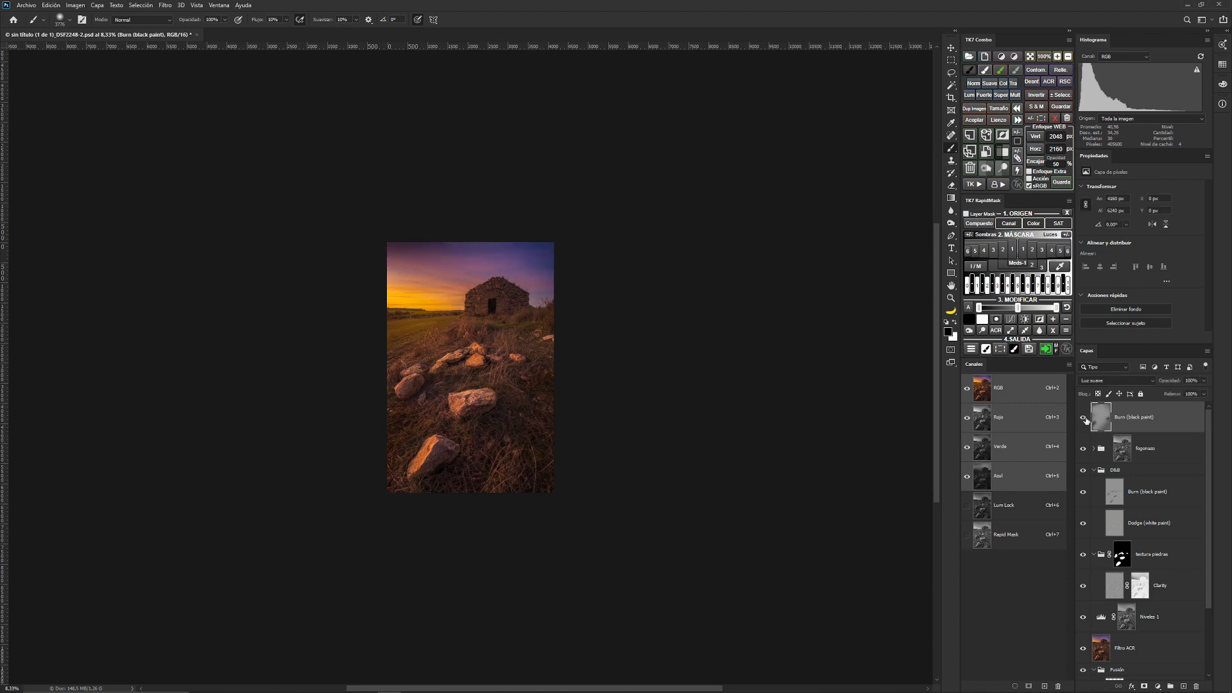
Lower the topmost Burn layer's opacity to 75% and check its effect on the whole photo
key(ctrl+0)
click(1203, 381)
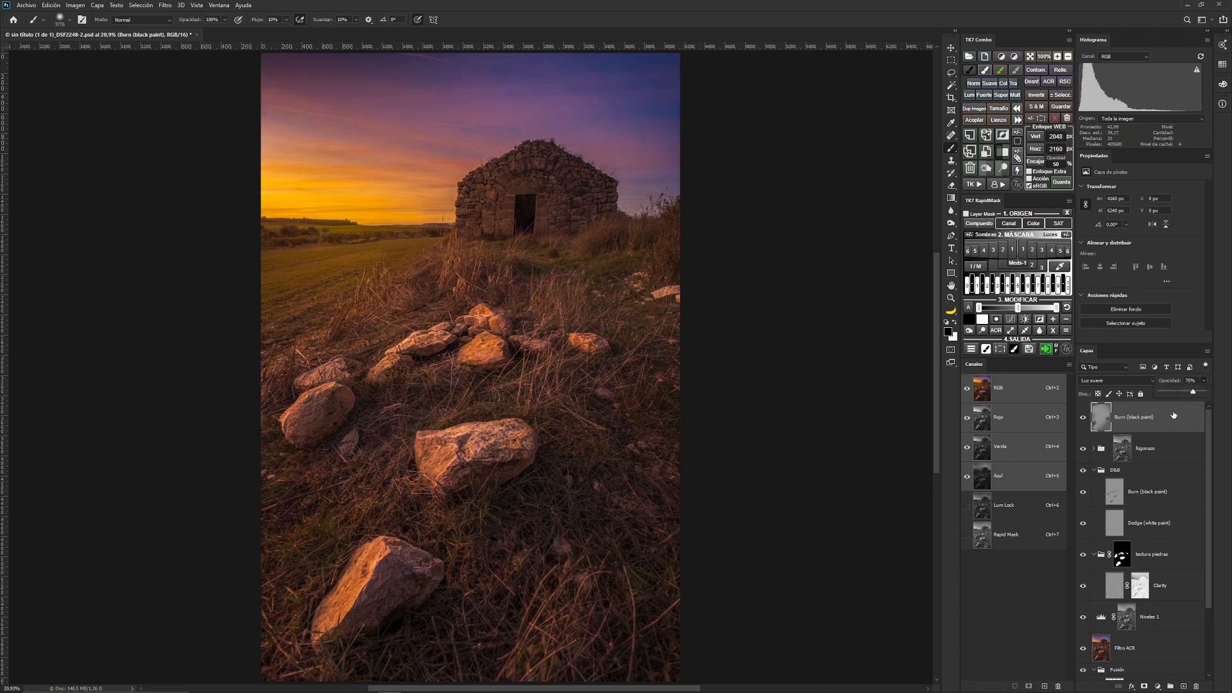
click(1084, 417)
click(1083, 417)
click(1084, 418)
click(1084, 417)
Apply the TK7 Orton effect with a Gaussian blur radius of 15 pixels
click(978, 182)
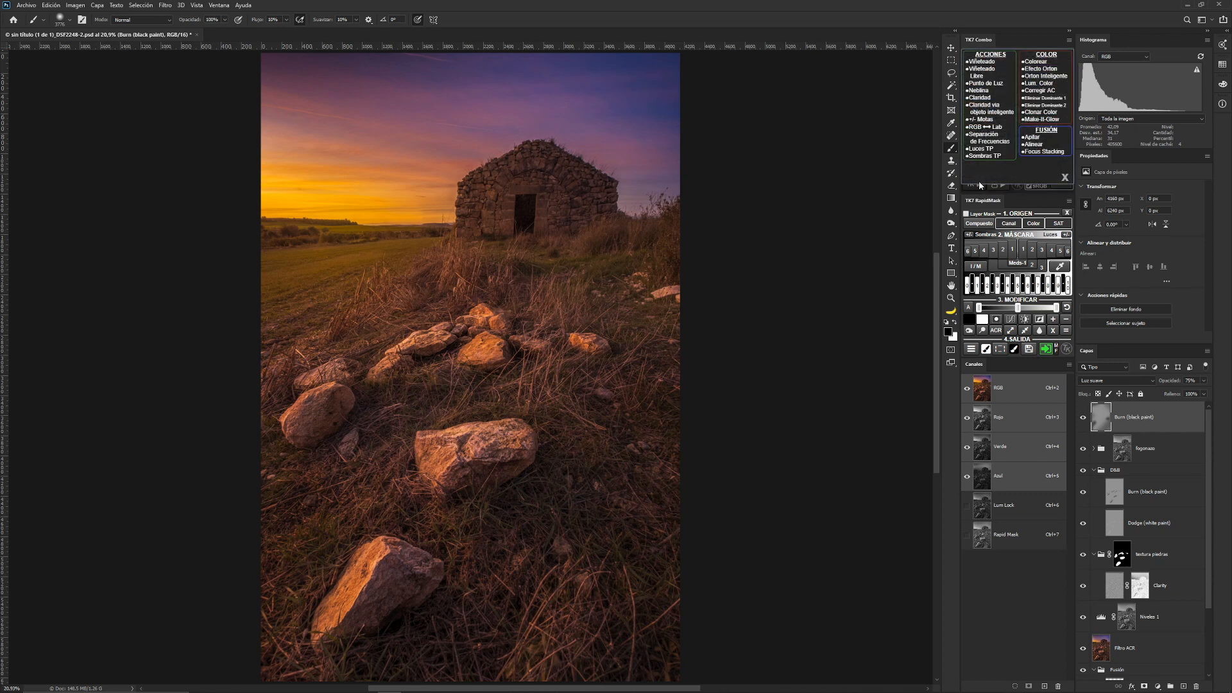
click(1043, 73)
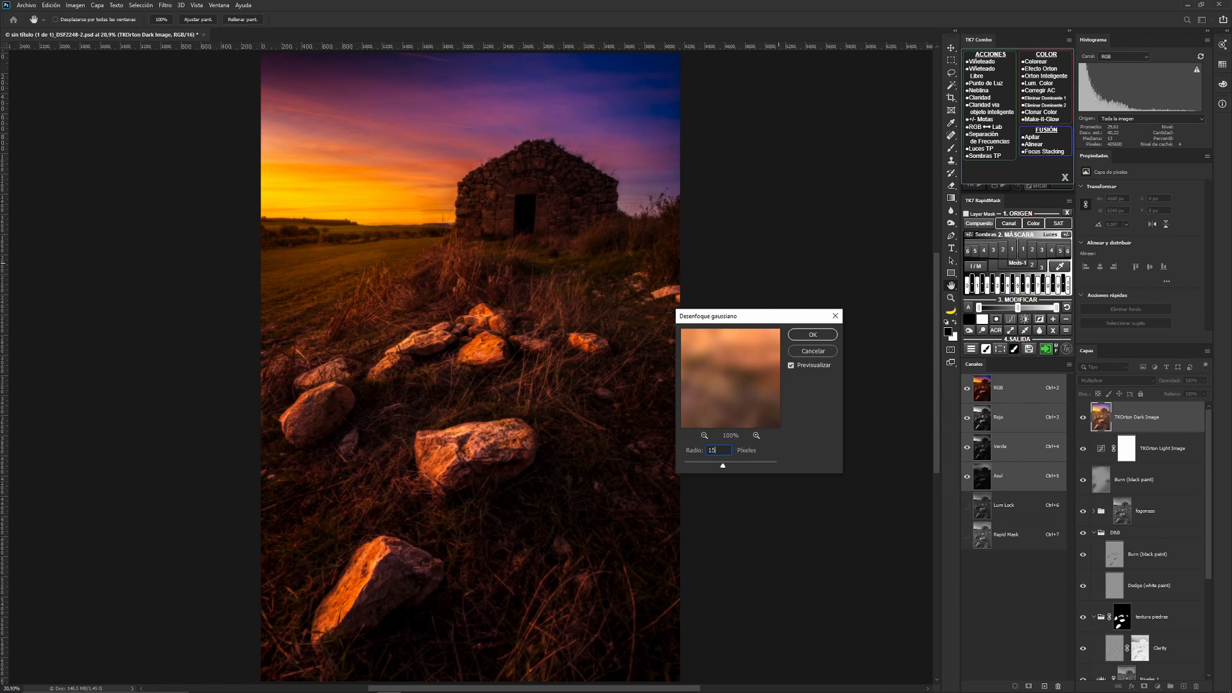
click(812, 335)
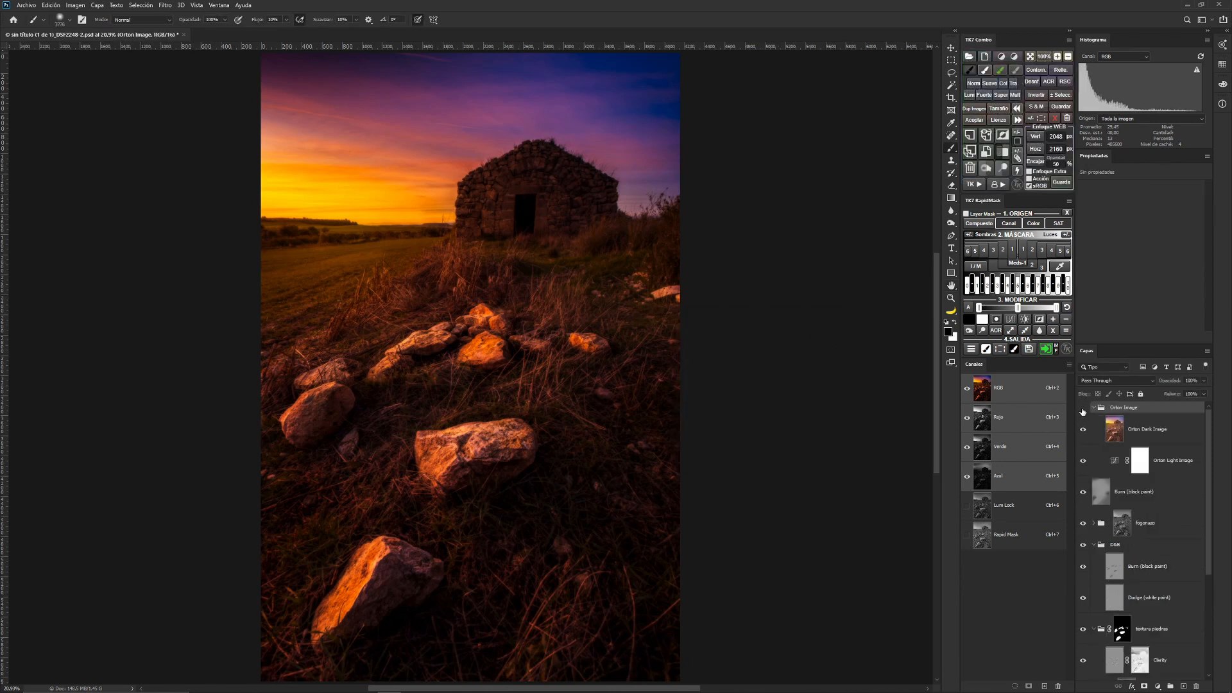
Mask the Orton Image group with a luminosity mask, trying composite and midtones 1 before choosing shadows 1
click(1082, 409)
click(979, 224)
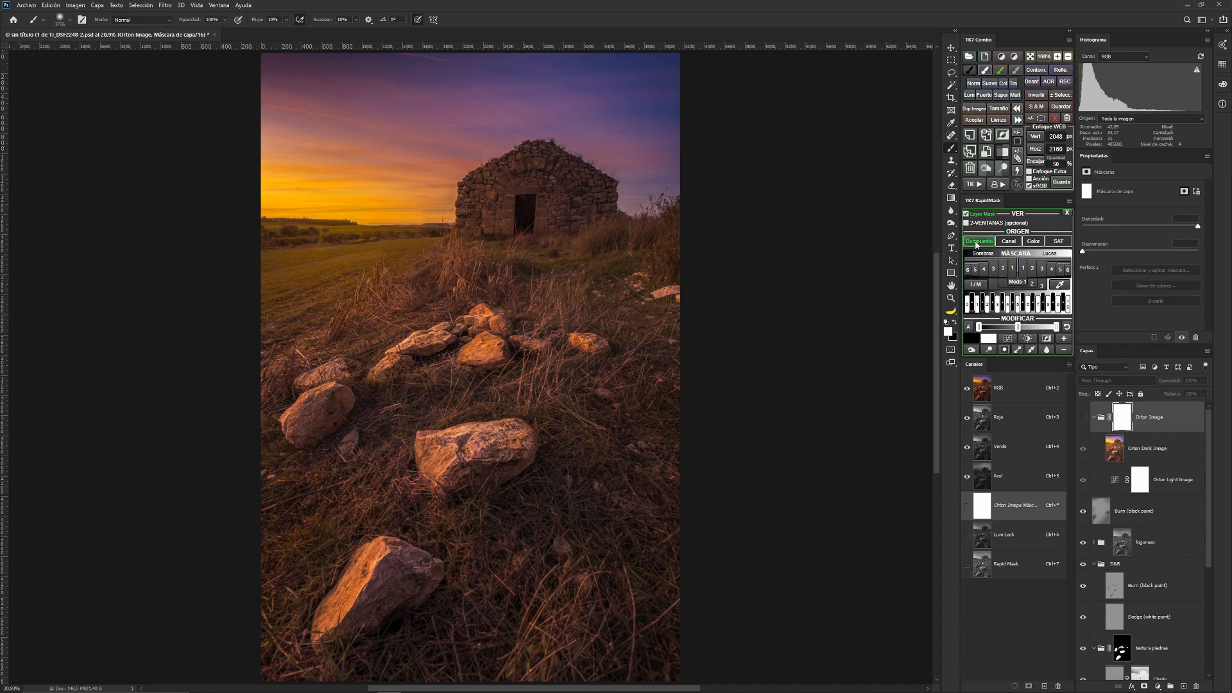
click(1083, 418)
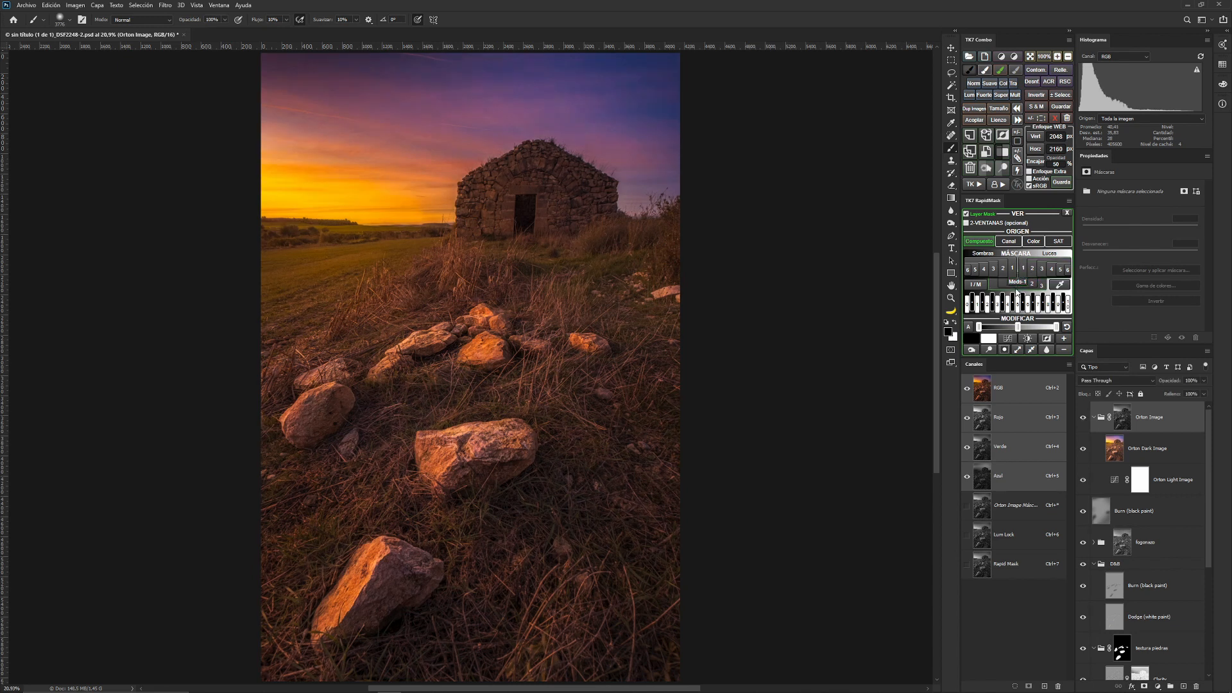
click(1016, 283)
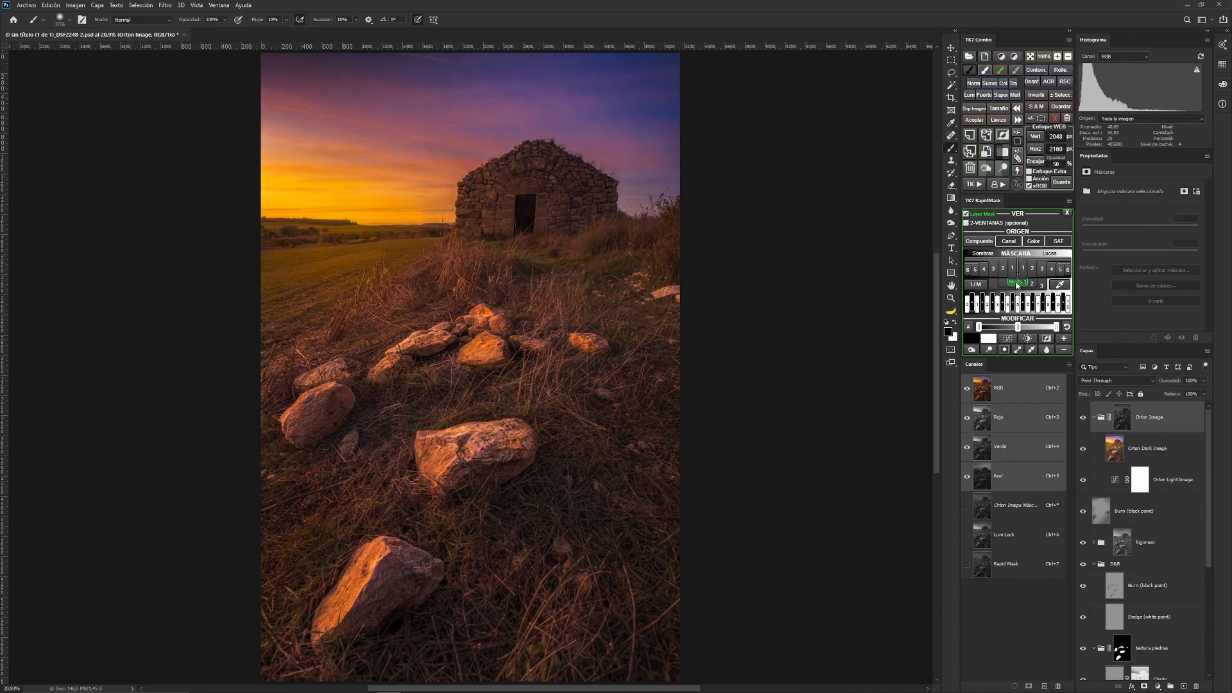
click(1013, 271)
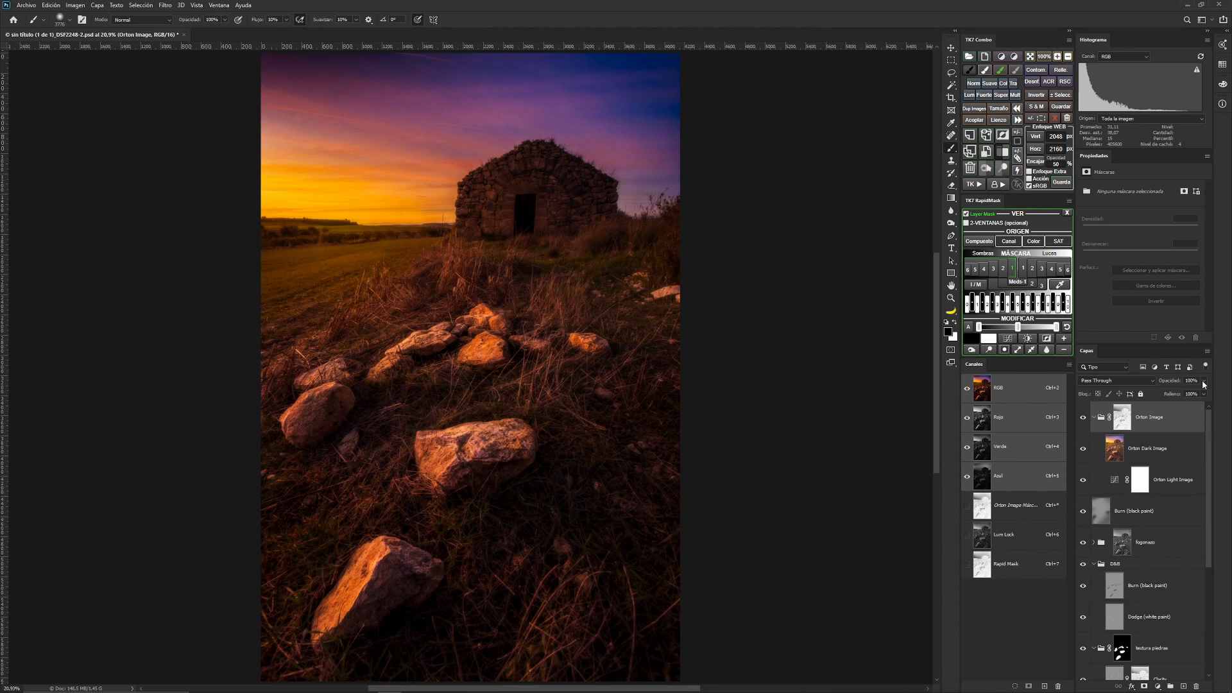
Set the Orton Image group's opacity to 24%, turn off the layer mask mode, and compare the photo with and without the effect
drag(1203, 384, 1170, 398)
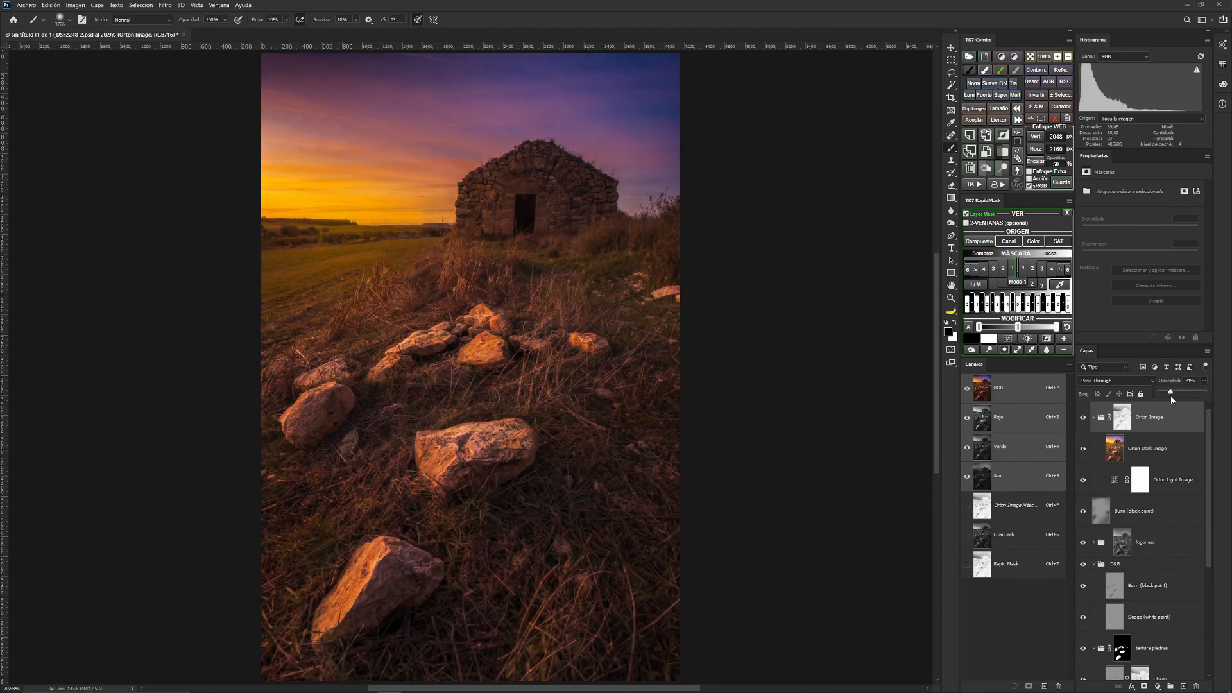
click(966, 216)
click(966, 215)
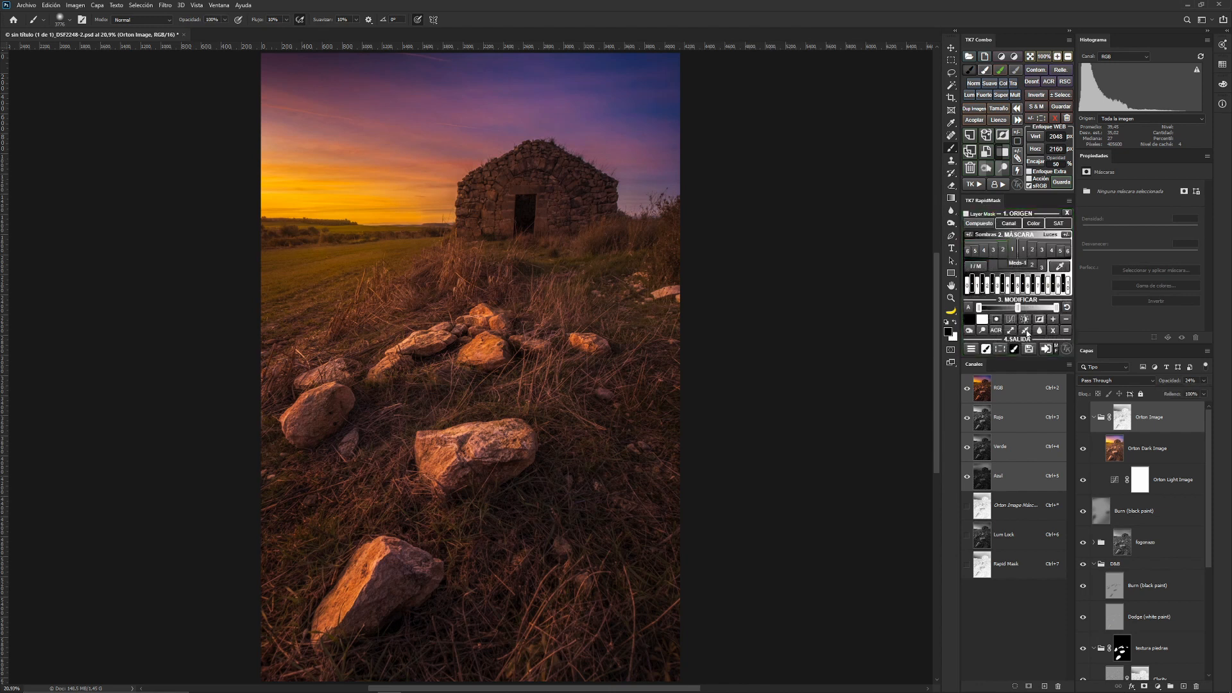
click(1083, 418)
click(1084, 419)
click(1083, 418)
click(1083, 418)
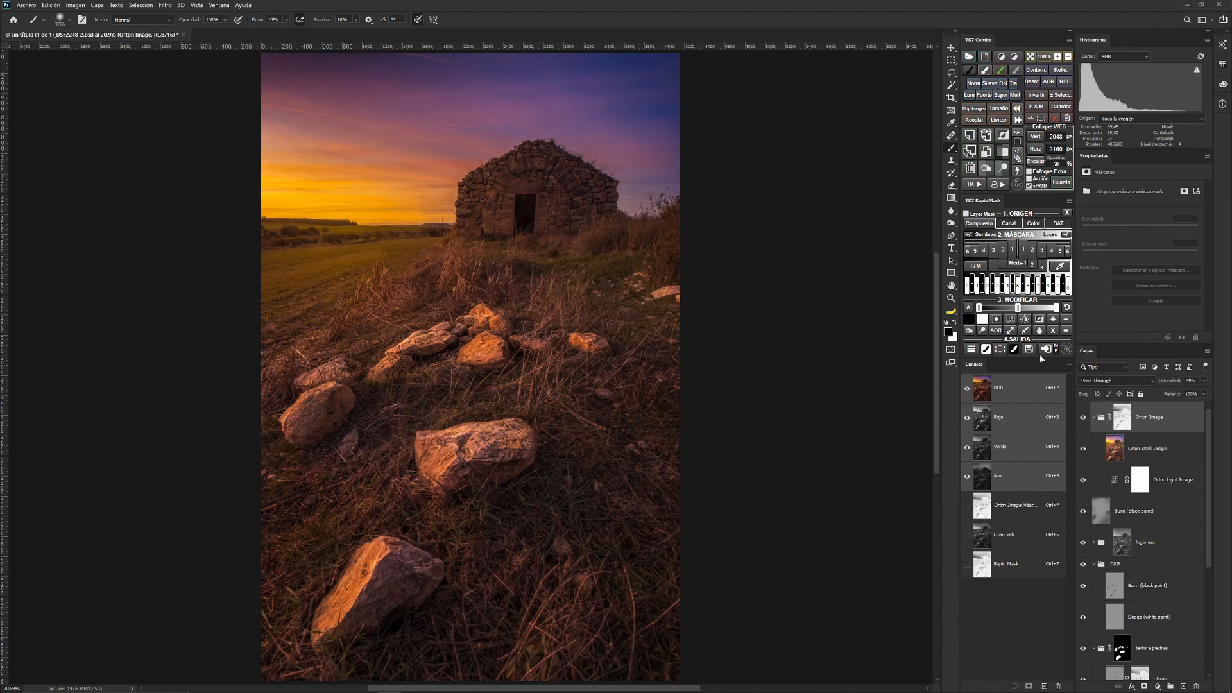
Nest the Orton Image group in a new masked group and fill its mask with a vertical gradient, black over the foreground to white towards the sky
click(1007, 153)
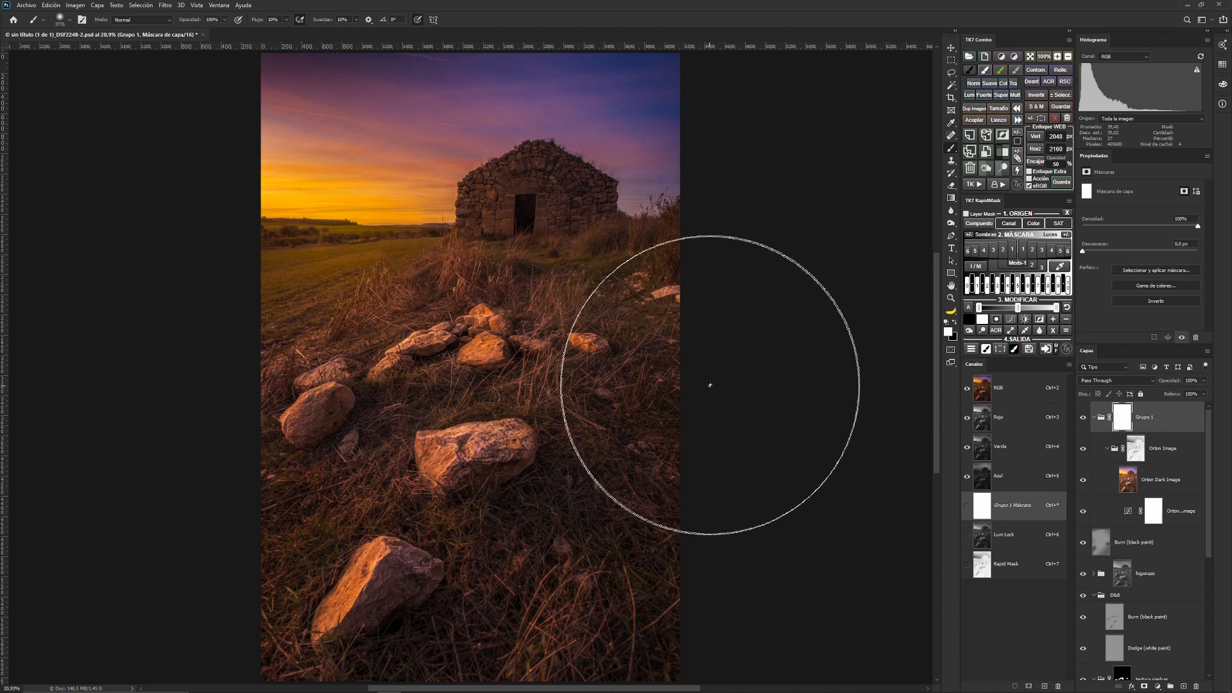
key(v)
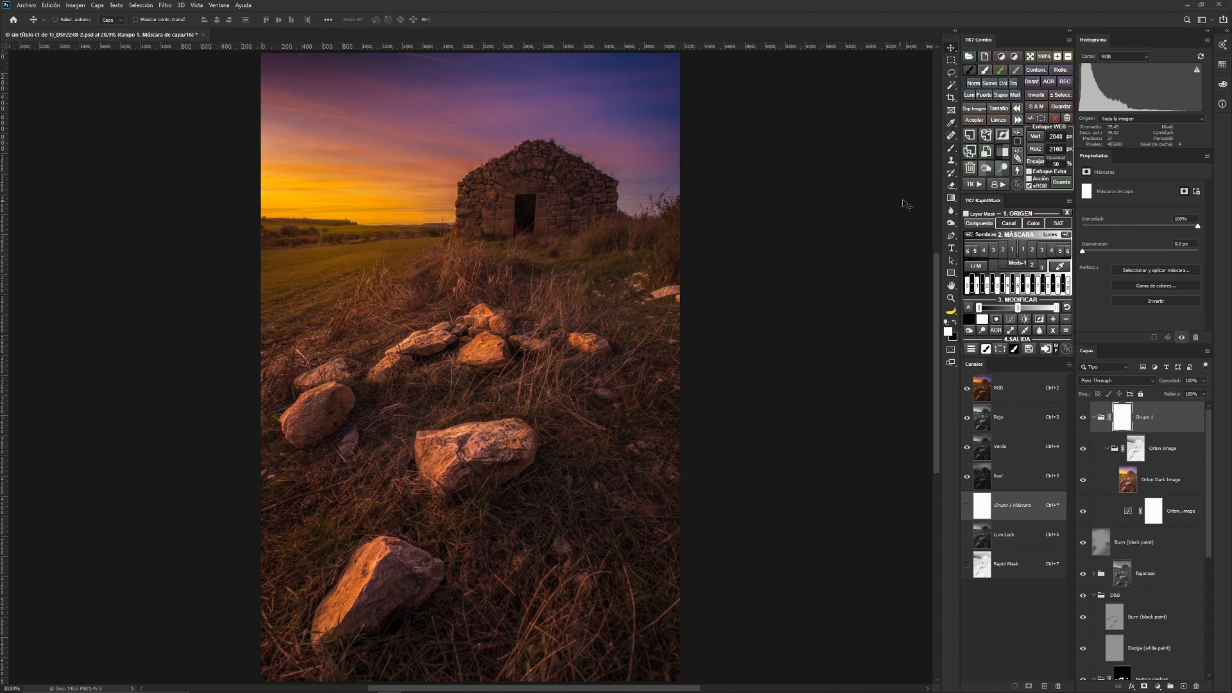
click(951, 199)
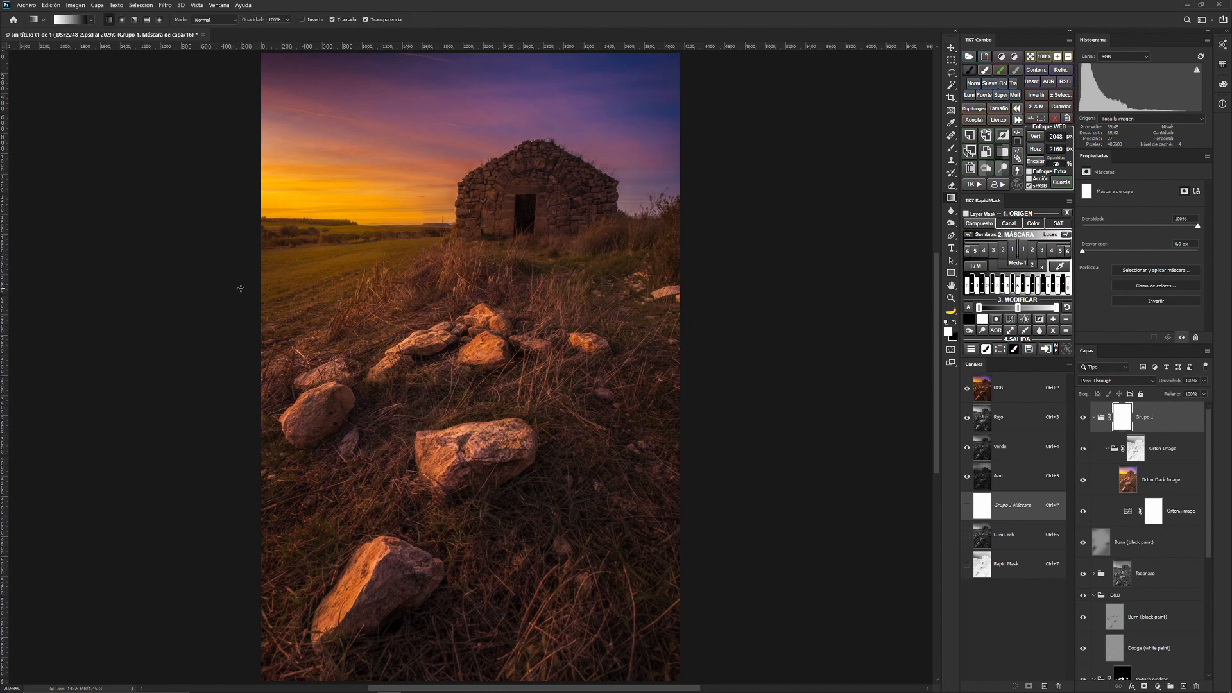
key(x)
drag(479, 452, 478, 268)
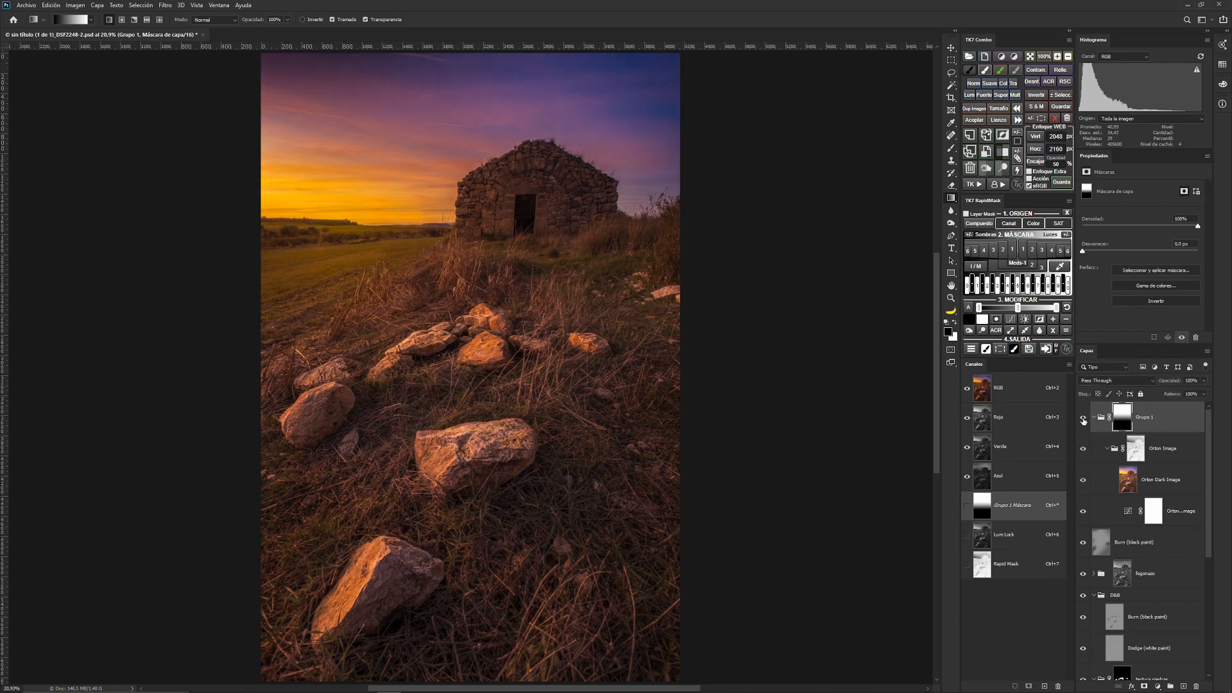
key(ctrl+minus)
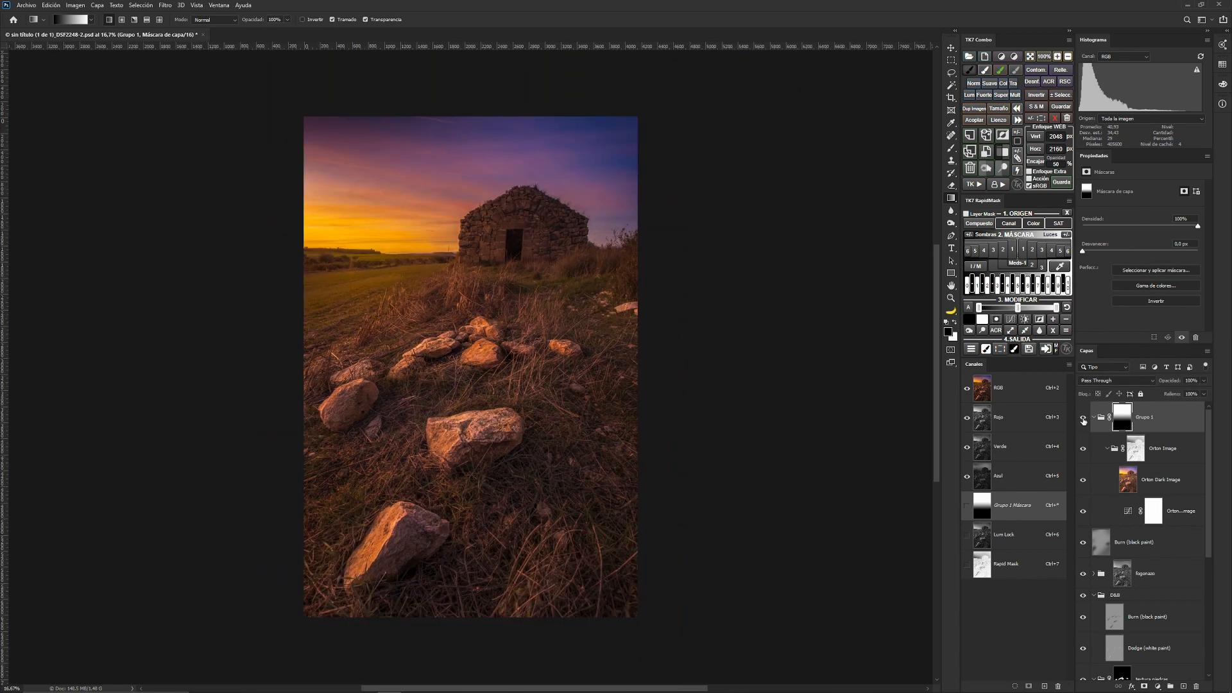